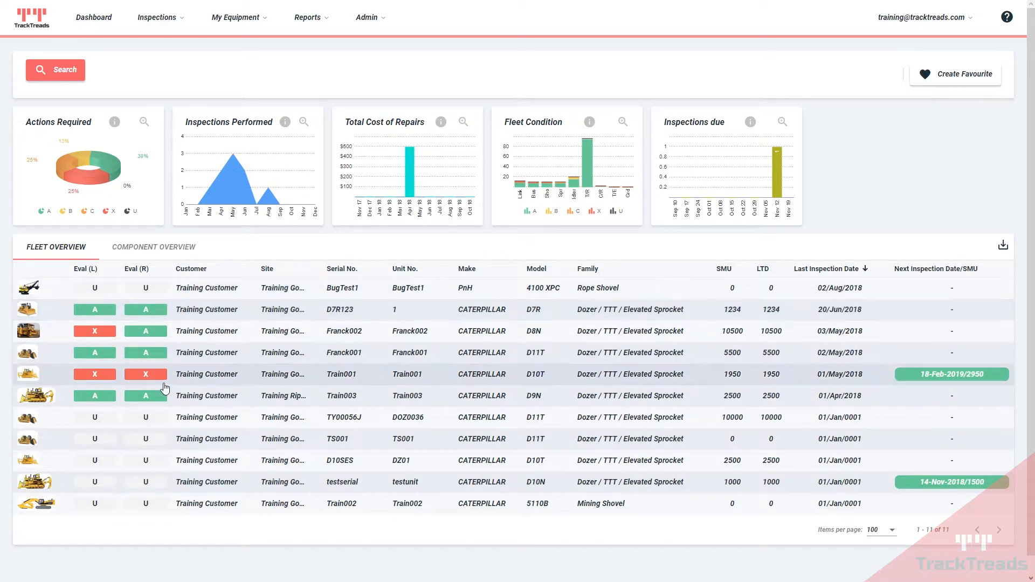
Step: Switch the dashboard table to Component Overview wear percentages and open the fleet search filters
{"action": "left_click", "coordinate": [143, 248]}
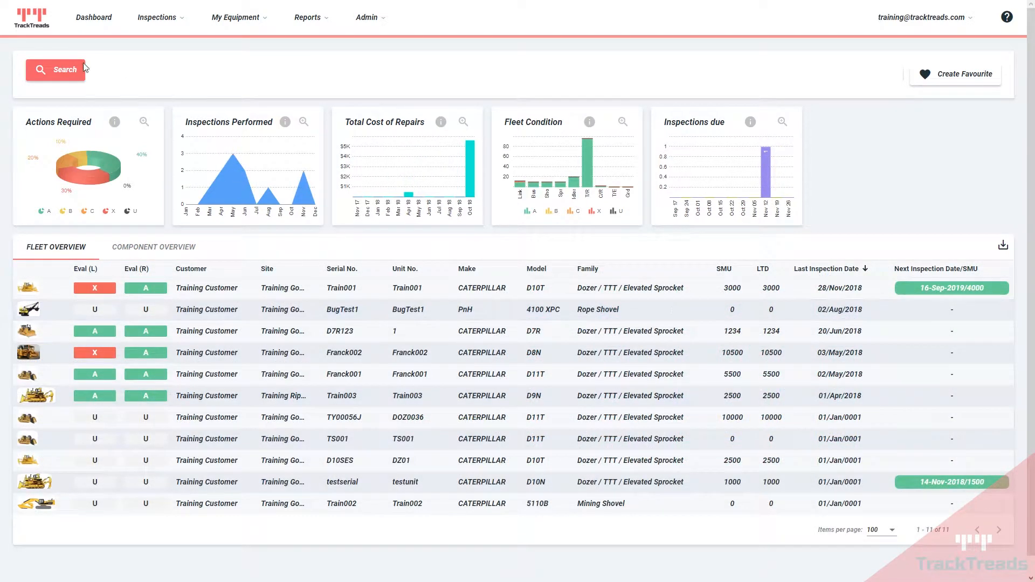
{"action": "left_click", "coordinate": [83, 69]}
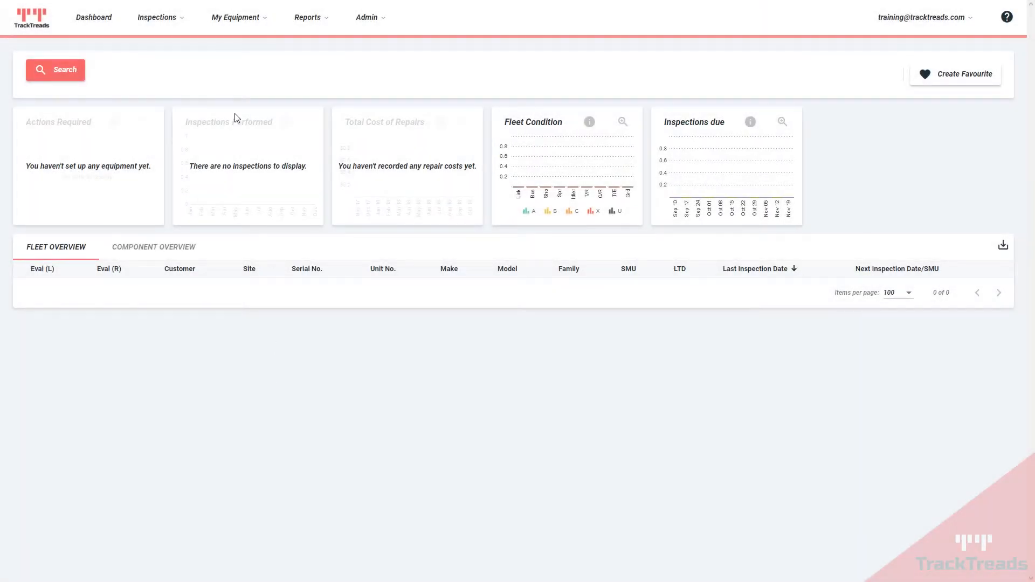
{"action": "left_click", "coordinate": [230, 22]}
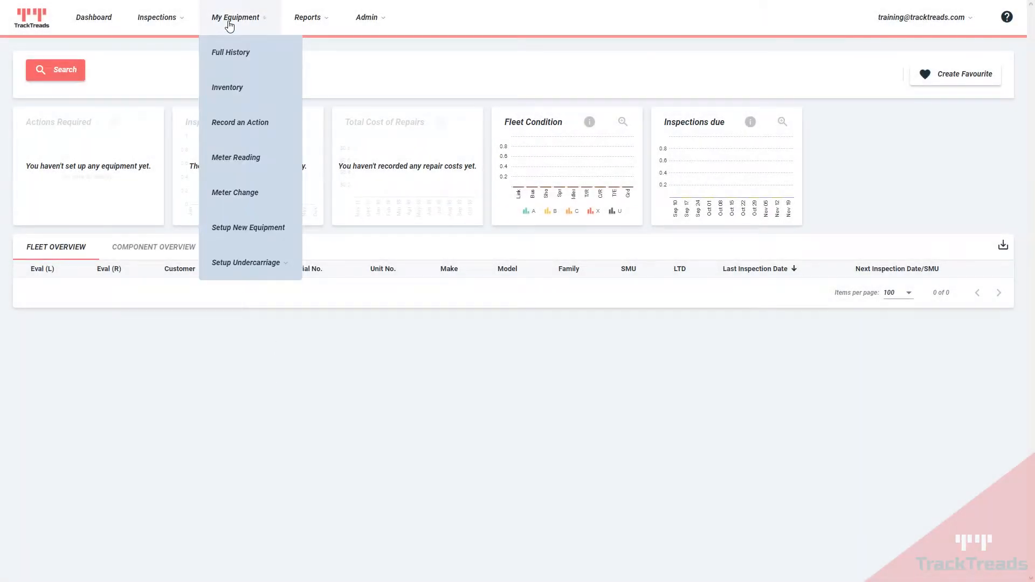
Step: Start new equipment setup for Training Customer at the Training Gold Mine job site
{"action": "left_click", "coordinate": [245, 231]}
{"action": "left_click", "coordinate": [77, 197]}
{"action": "left_click", "coordinate": [77, 196]}
{"action": "left_click", "coordinate": [176, 197]}
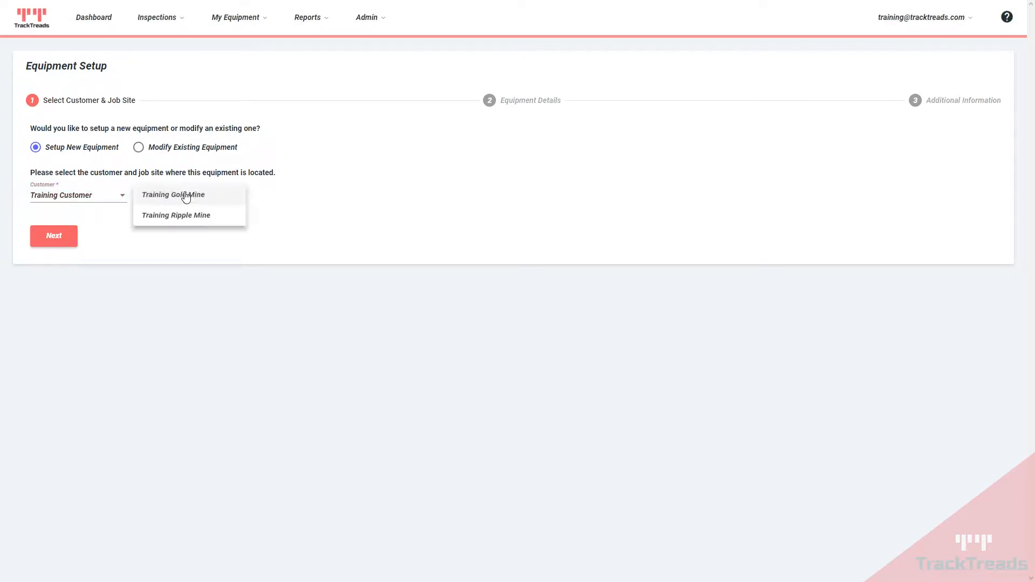
{"action": "left_click", "coordinate": [177, 198]}
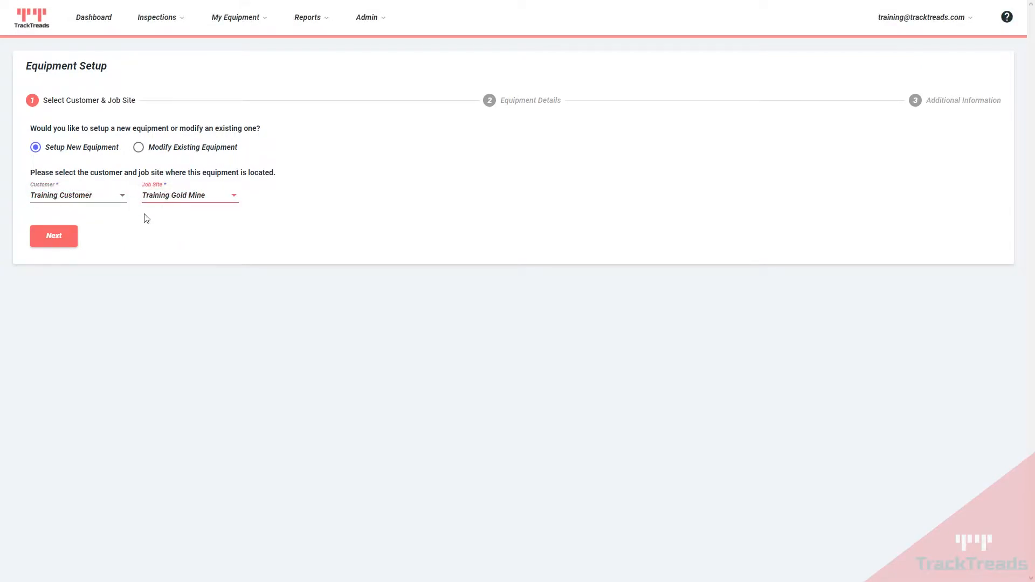
{"action": "left_click", "coordinate": [61, 237]}
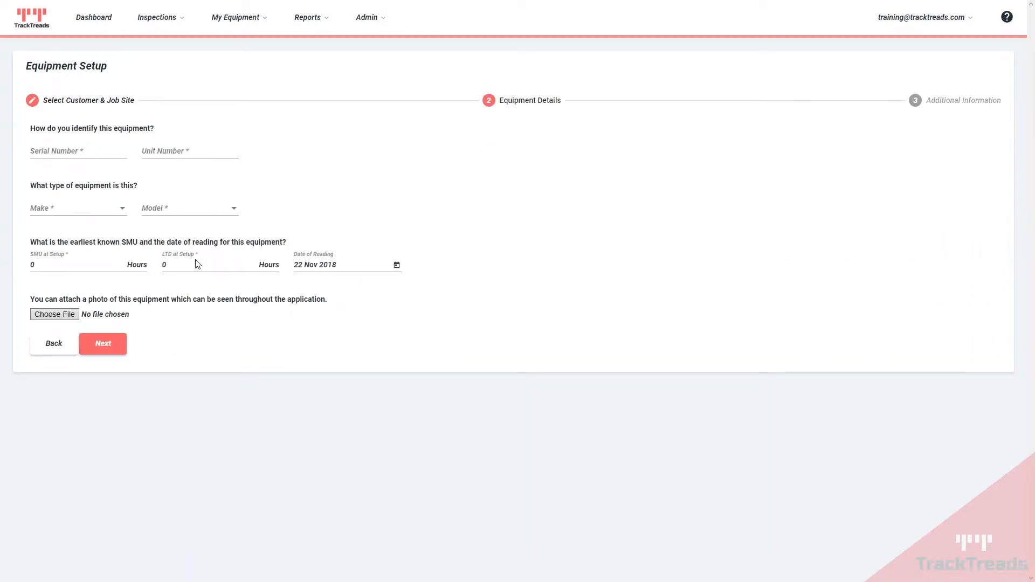
Step: Enter serial testserial and unit testunit, with make CATERPILLAR and model D10N
{"action": "left_click", "coordinate": [55, 150]}
{"action": "type", "text": "testserial"}
{"action": "key", "text": "Tab"}
{"action": "type", "text": "testunit"}
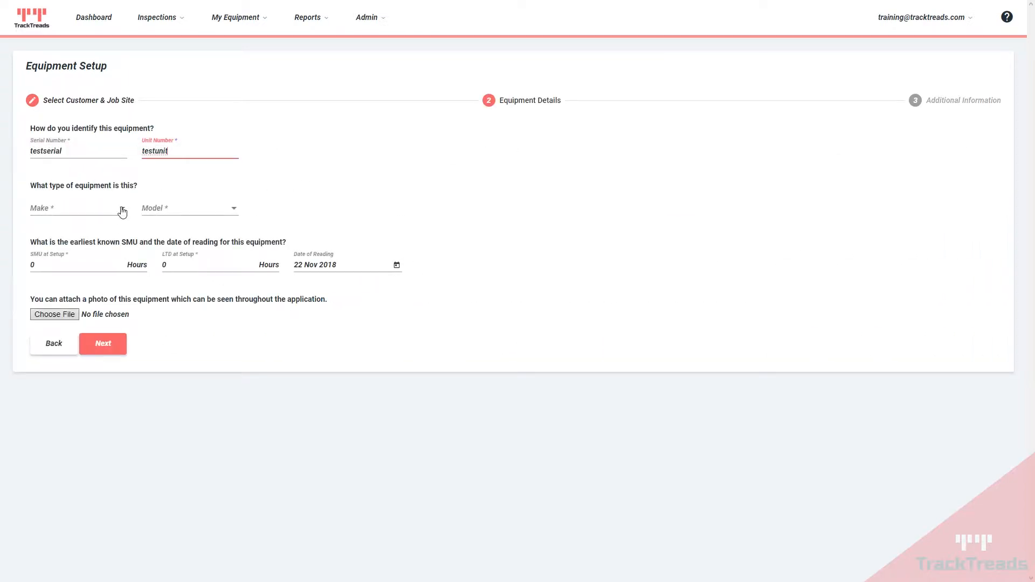
{"action": "left_click", "coordinate": [123, 211]}
{"action": "left_click", "coordinate": [63, 232]}
{"action": "left_click", "coordinate": [163, 211]}
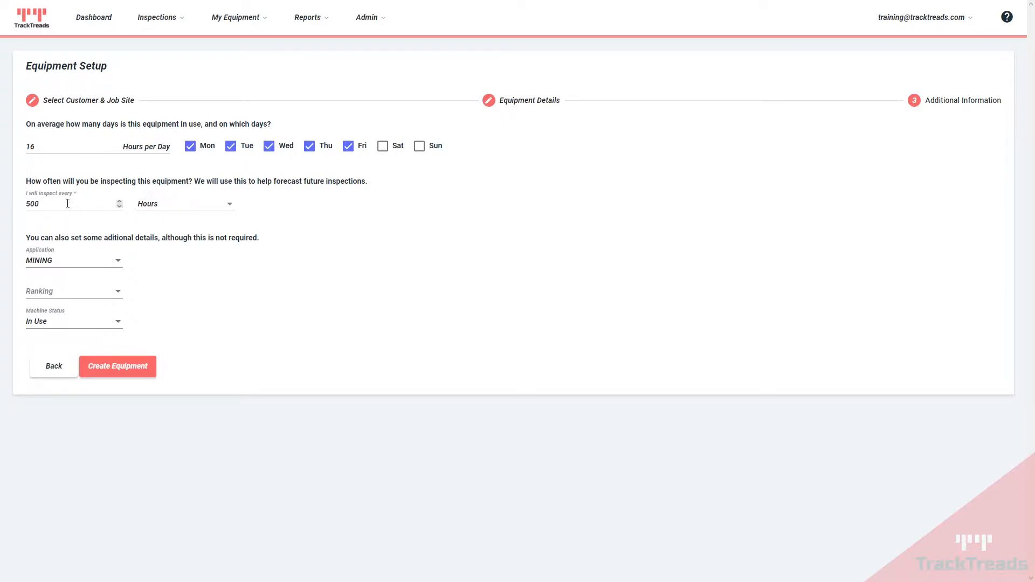
Step: Keep the 500-hour inspection interval in Hours, set ranking to Low, and create the equipment
{"action": "left_click", "coordinate": [195, 213]}
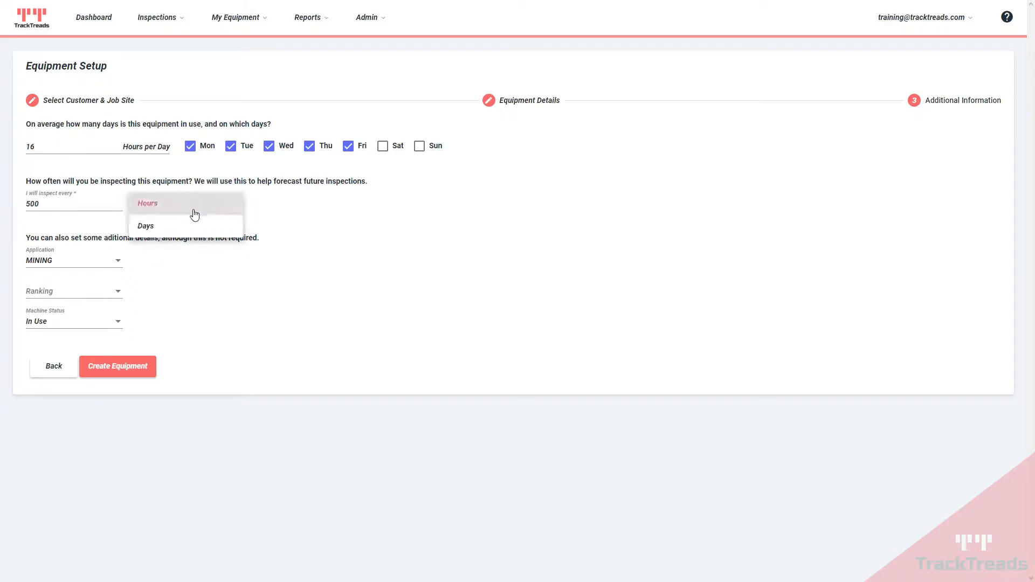
{"action": "left_click", "coordinate": [155, 208]}
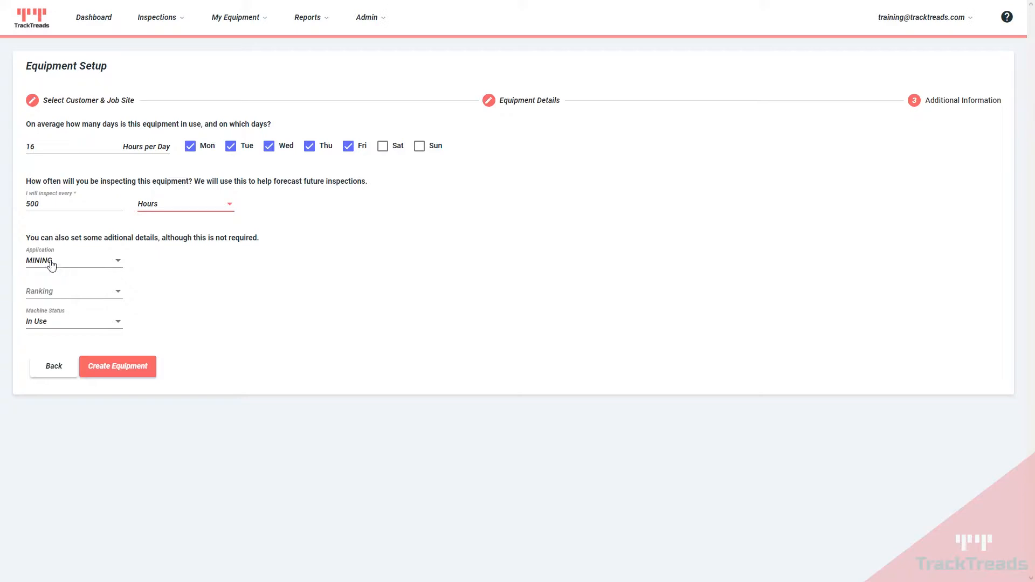
{"action": "left_click", "coordinate": [41, 293]}
{"action": "left_click", "coordinate": [35, 292]}
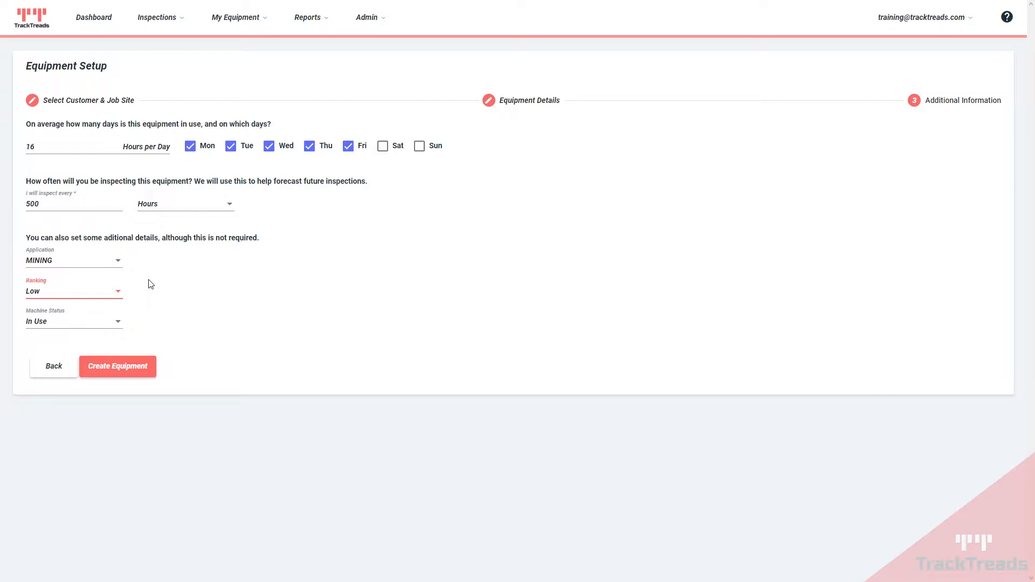
{"action": "left_click", "coordinate": [119, 367]}
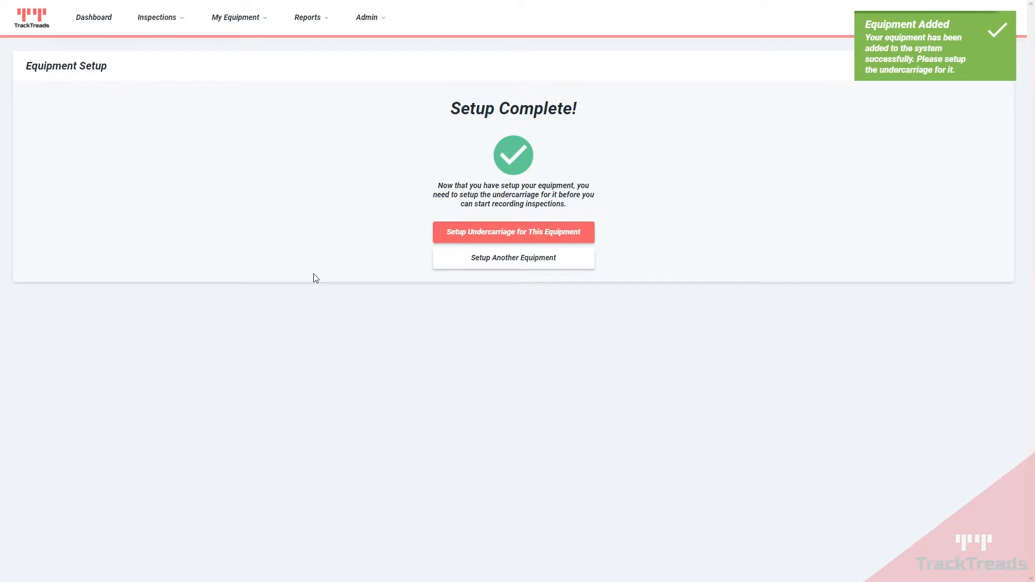
{"action": "left_click", "coordinate": [495, 232]}
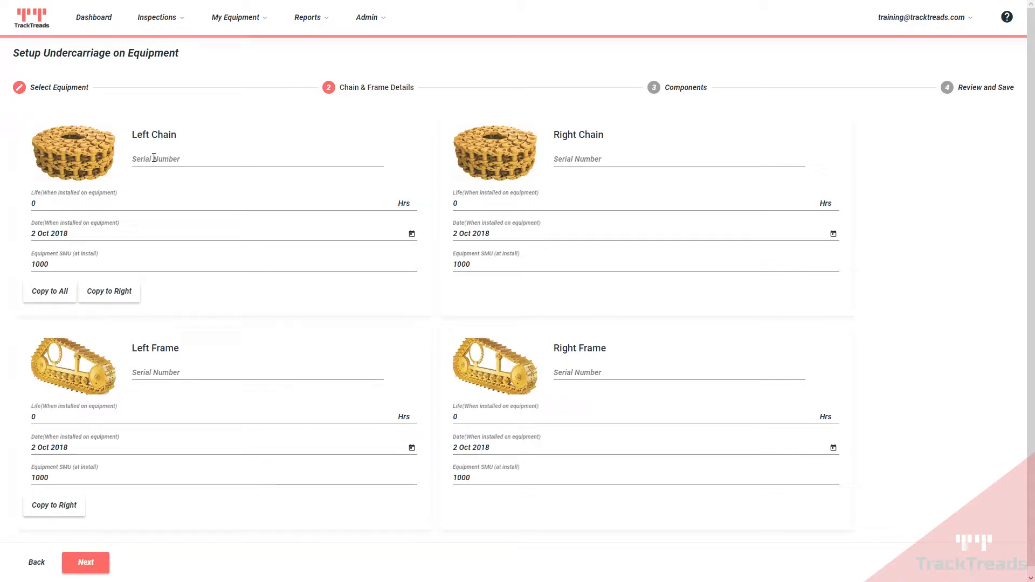
Step: Review chain and frame details (0 hours, 2 Oct 2018, SMU 1000) and advance to Components
{"action": "left_click", "coordinate": [152, 160]}
{"action": "left_click", "coordinate": [558, 161]}
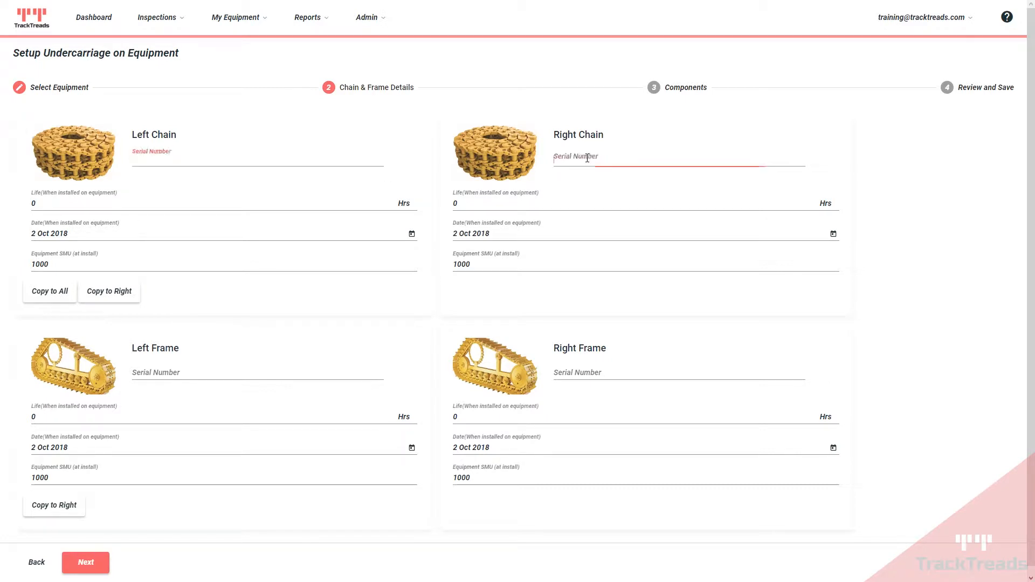
{"action": "left_click", "coordinate": [582, 371]}
{"action": "left_click", "coordinate": [146, 371]}
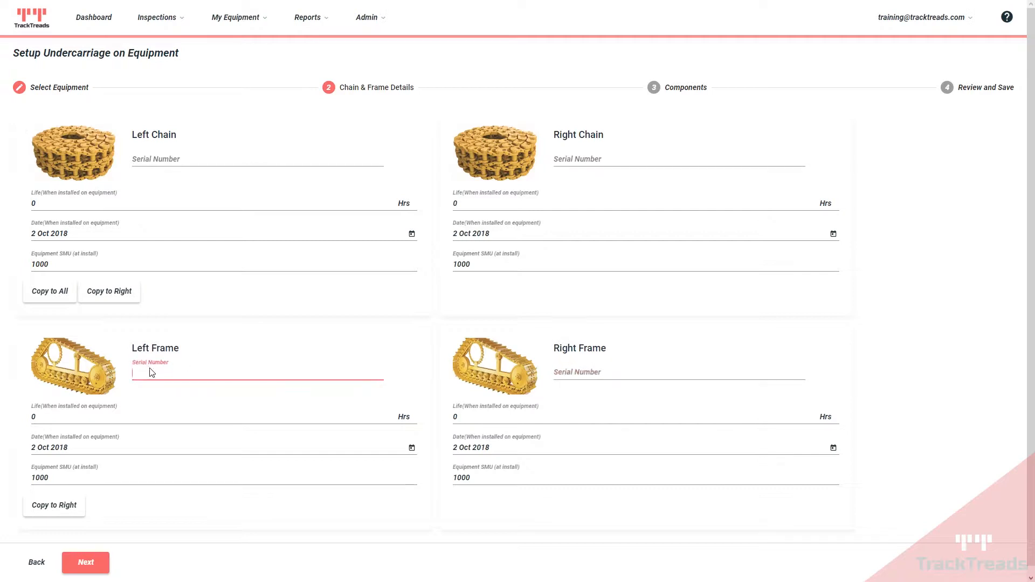
{"action": "left_click", "coordinate": [42, 202]}
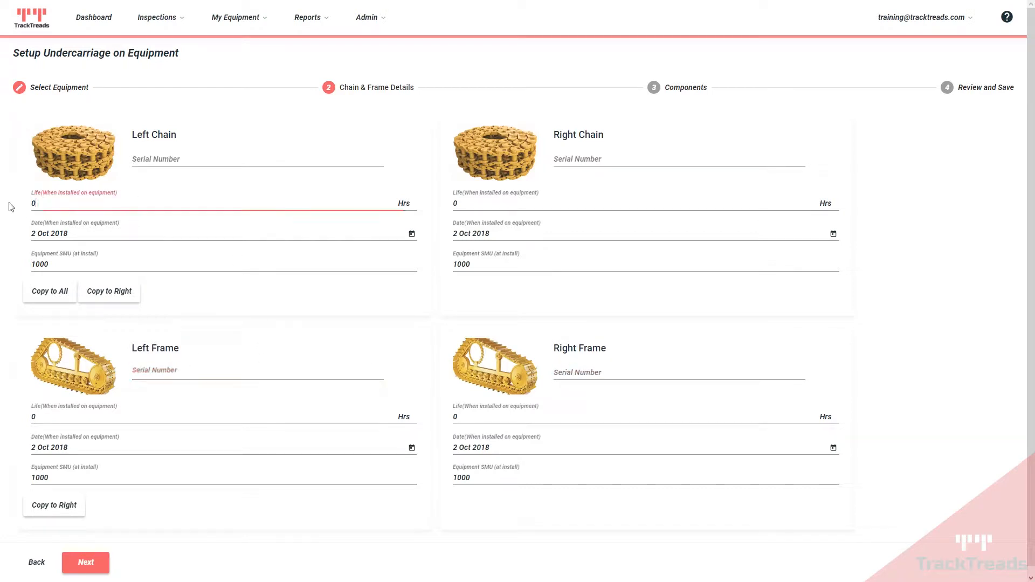
{"action": "left_click", "coordinate": [79, 231]}
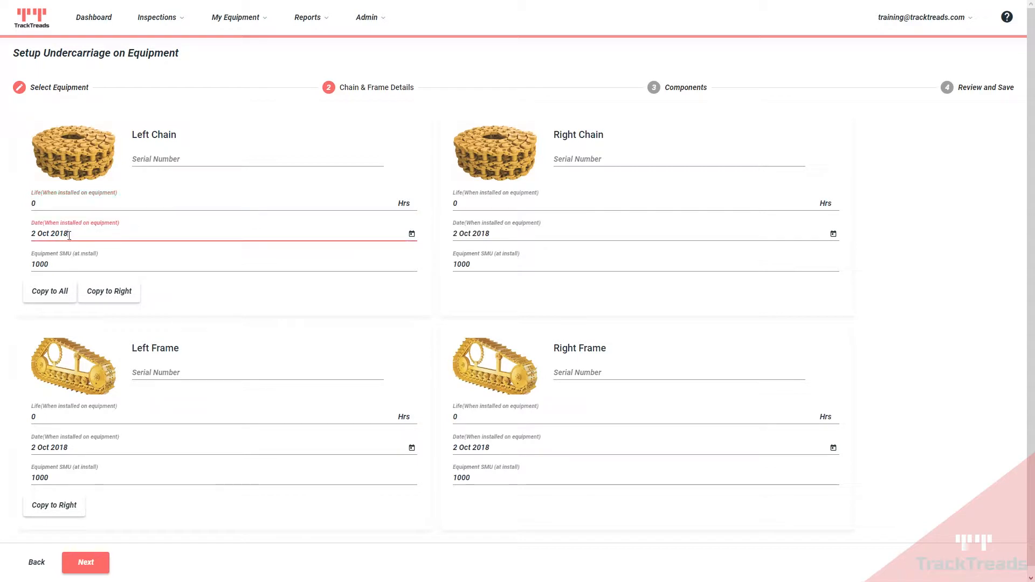
{"action": "left_click_drag", "start_coordinate": [33, 233], "coordinate": [84, 231]}
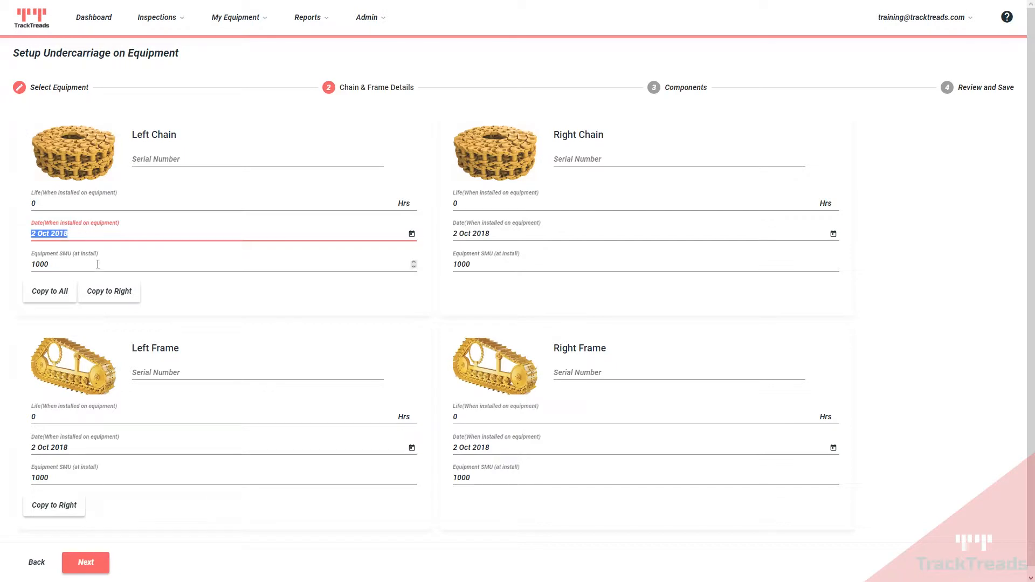
{"action": "double_click", "coordinate": [54, 264]}
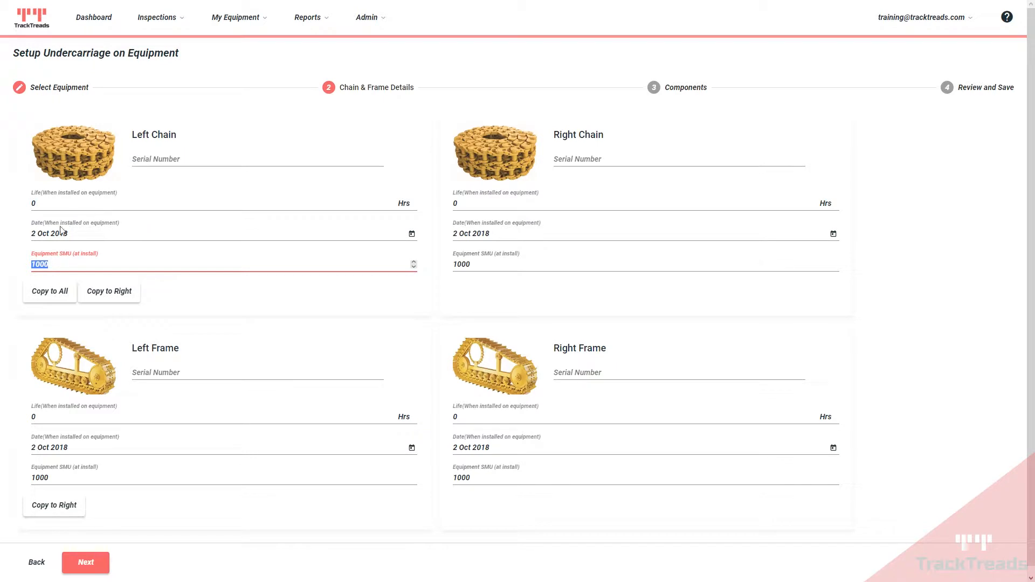
{"action": "left_click", "coordinate": [84, 562]}
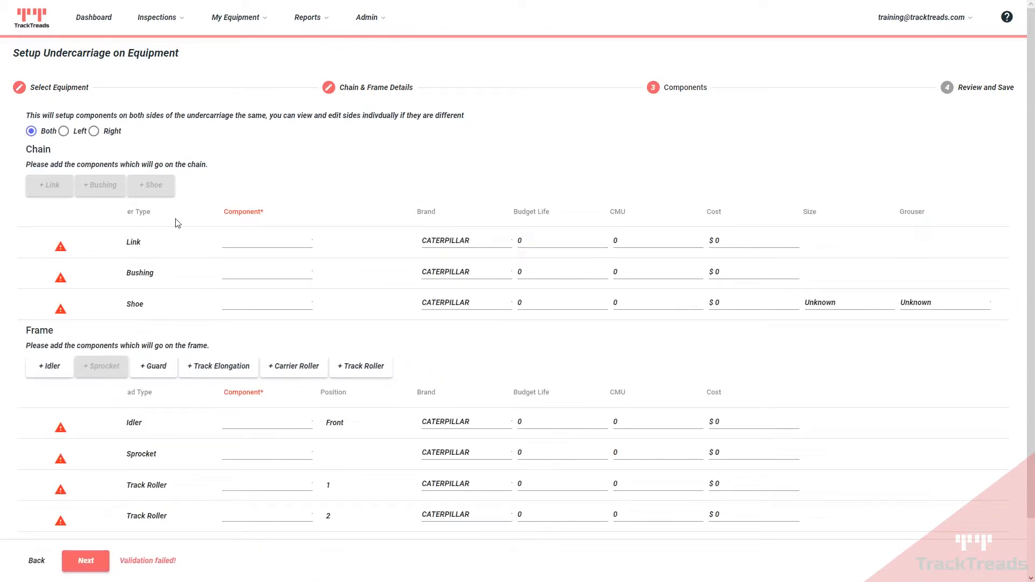
Step: Set Link Standard, Bushing Sealed & Lubricated, Shoe Super Extreme Service, Idler and Sprocket With Sound Reduction
{"action": "left_click", "coordinate": [242, 244]}
{"action": "left_click", "coordinate": [243, 244]}
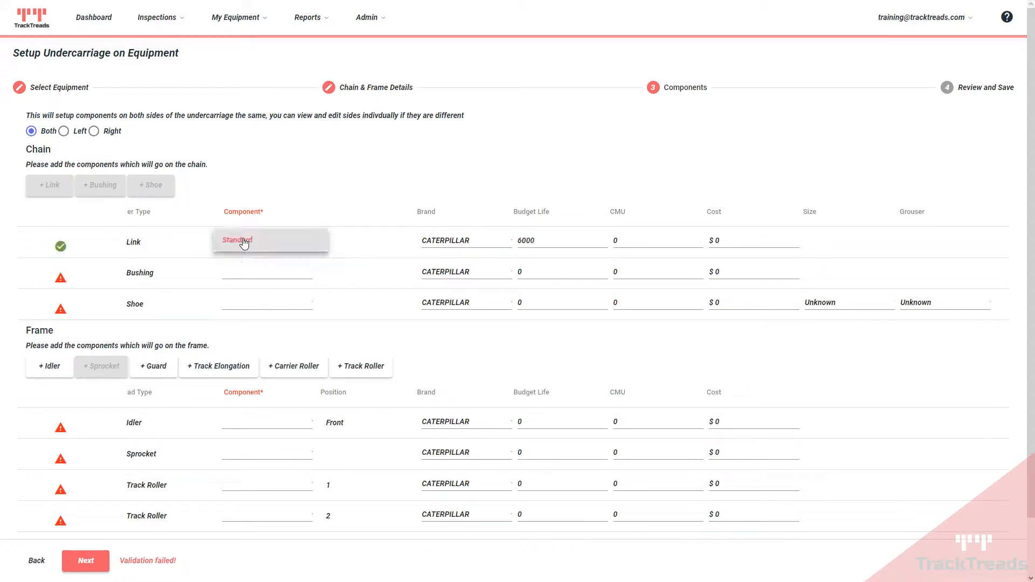
{"action": "left_click", "coordinate": [242, 274]}
{"action": "left_click", "coordinate": [251, 272]}
{"action": "left_click", "coordinate": [247, 304]}
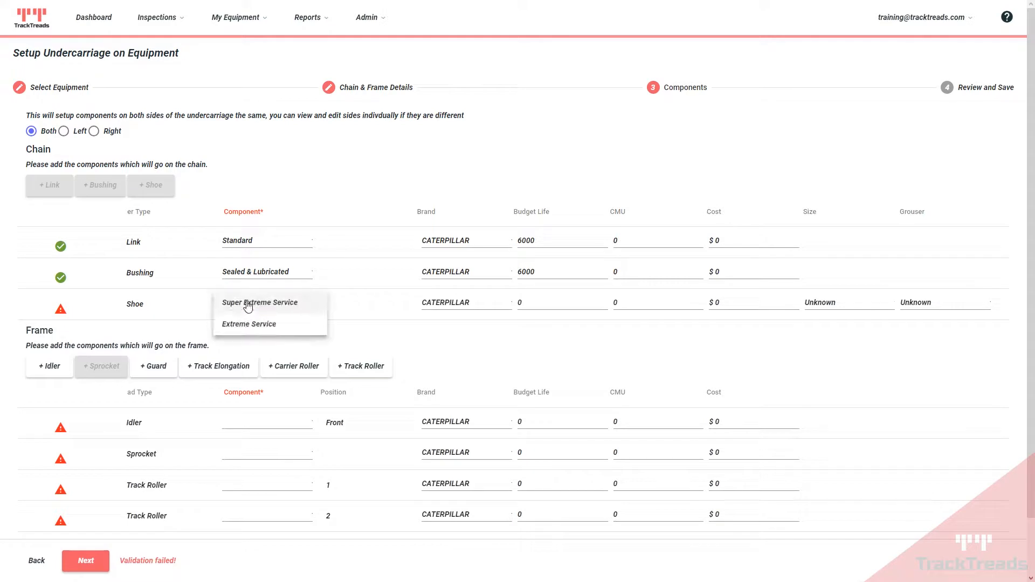
{"action": "left_click", "coordinate": [247, 304]}
{"action": "scroll", "coordinate": [247, 307], "scroll_direction": "down", "scroll_amount": 1}
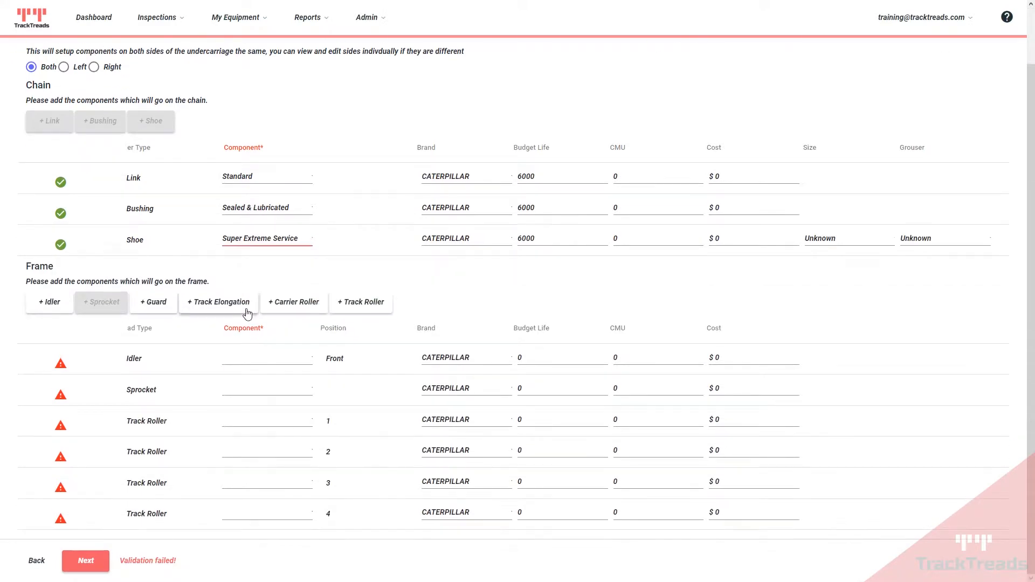
{"action": "left_click", "coordinate": [249, 361]}
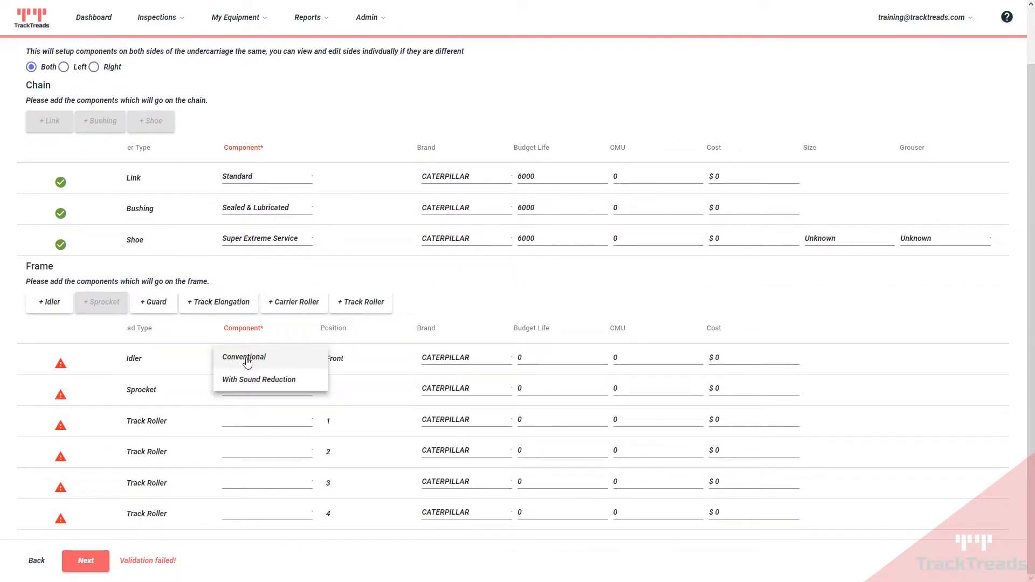
{"action": "left_click", "coordinate": [242, 384]}
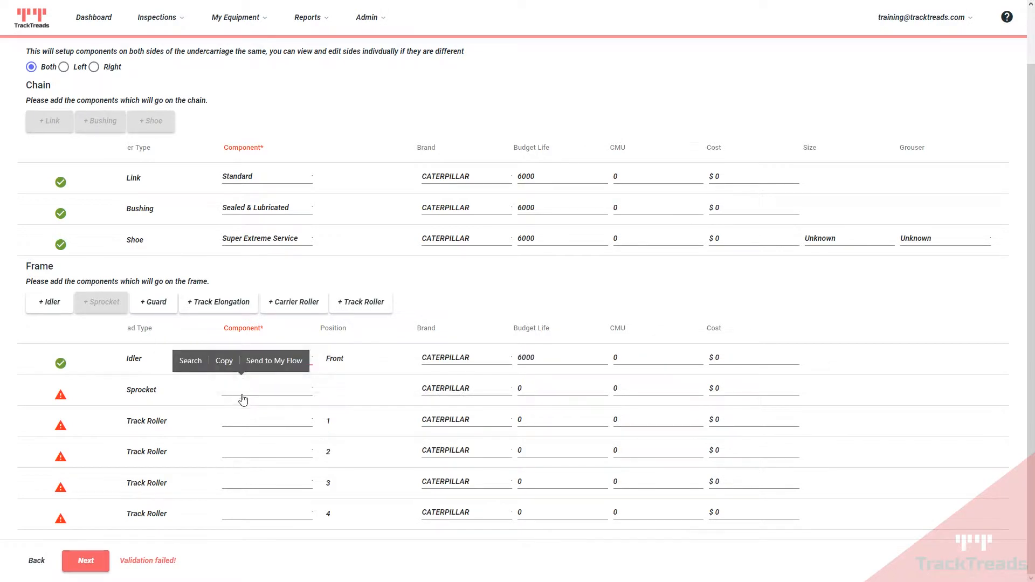
{"action": "left_click", "coordinate": [241, 392]}
{"action": "left_click", "coordinate": [239, 412]}
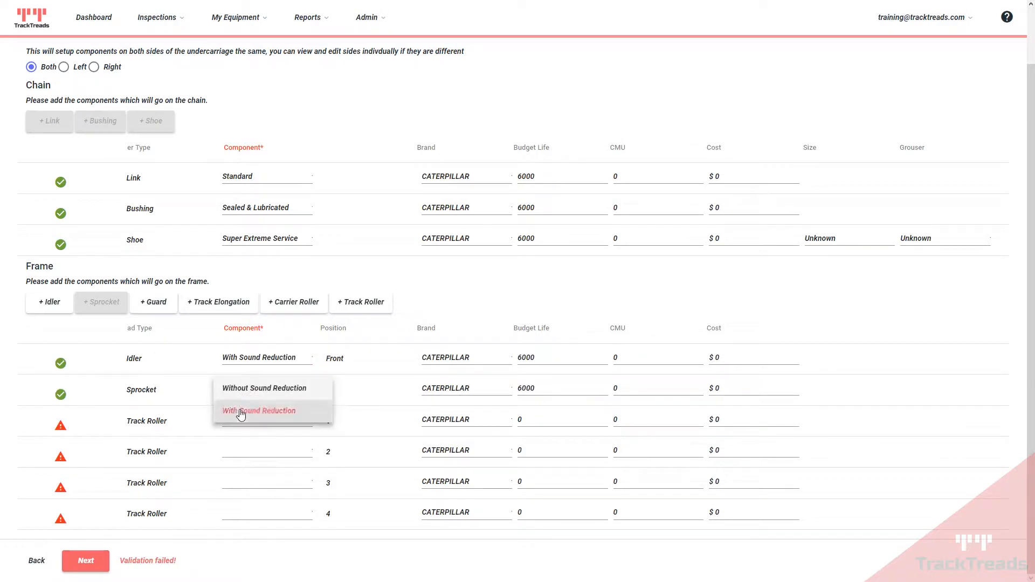
Step: Set track rollers 1–2 to Double Flange and rollers 3–4 to Single Flange
{"action": "left_click", "coordinate": [242, 423]}
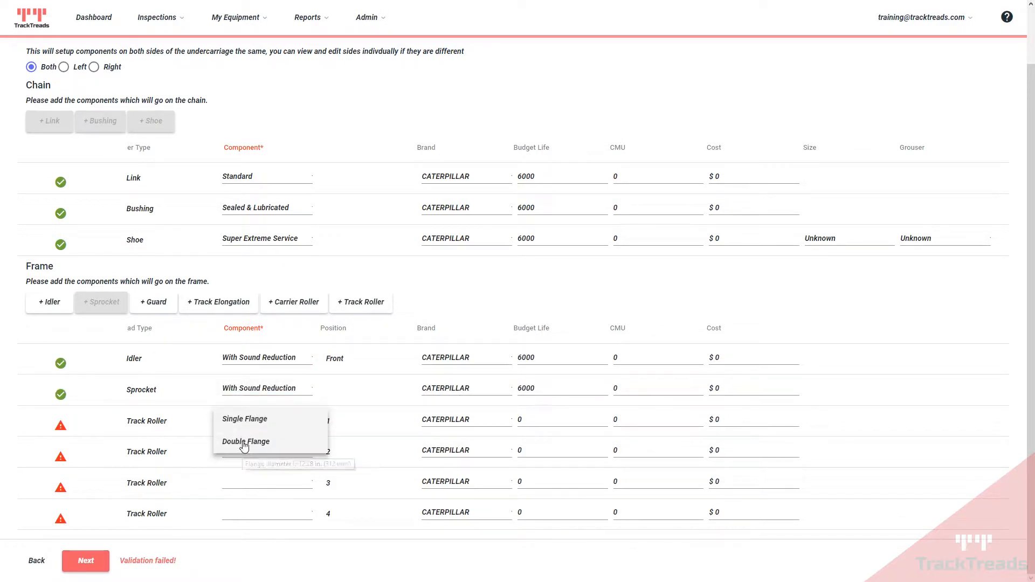
{"action": "left_click", "coordinate": [243, 445]}
{"action": "left_click", "coordinate": [242, 456]}
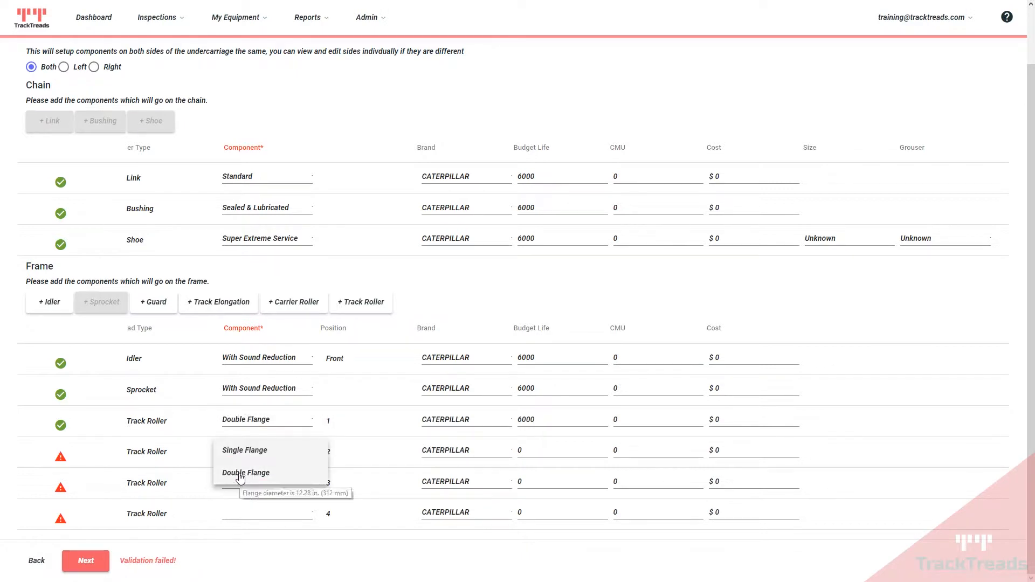
{"action": "left_click", "coordinate": [242, 474]}
{"action": "left_click", "coordinate": [243, 486]}
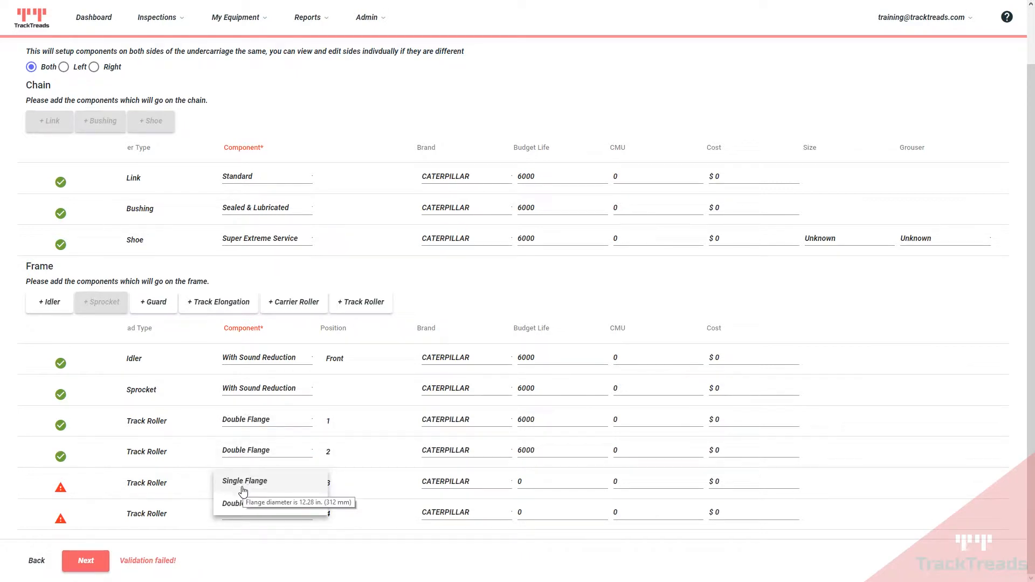
{"action": "left_click", "coordinate": [244, 483]}
{"action": "left_click", "coordinate": [240, 518]}
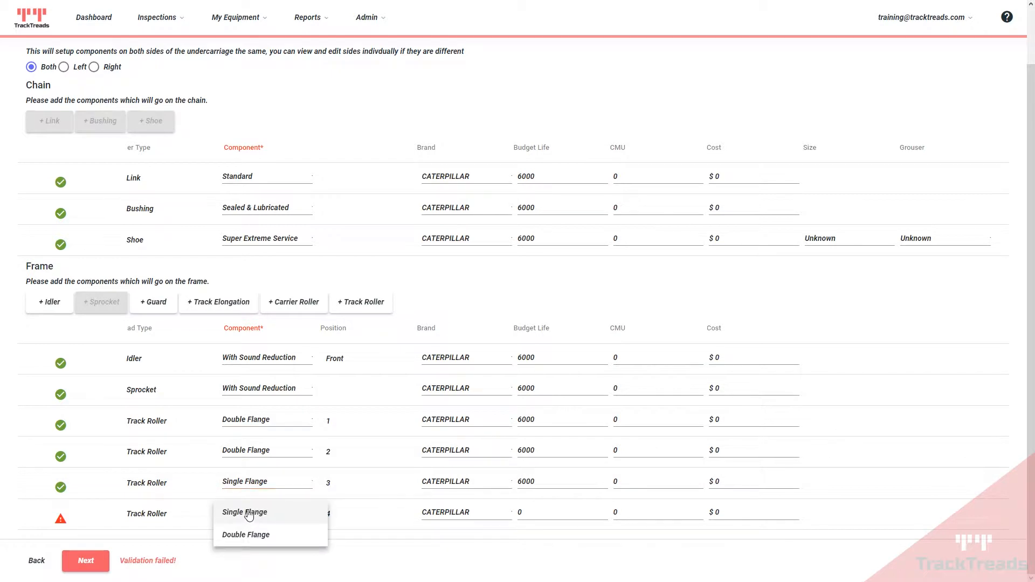
{"action": "left_click", "coordinate": [225, 514]}
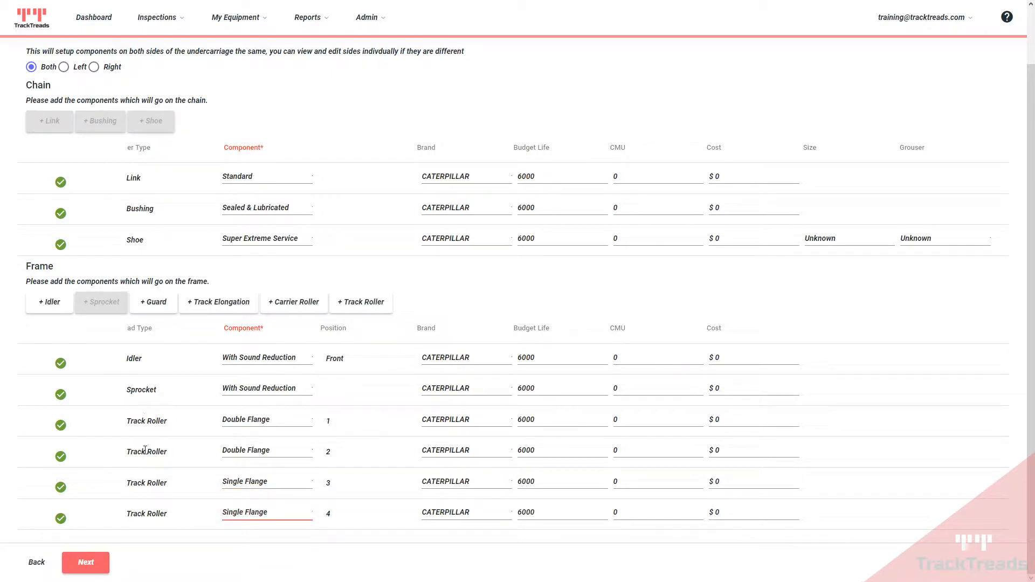
Step: Add more track rollers to the frame and change rollers 3–4 to Double Flange
{"action": "left_click", "coordinate": [350, 307]}
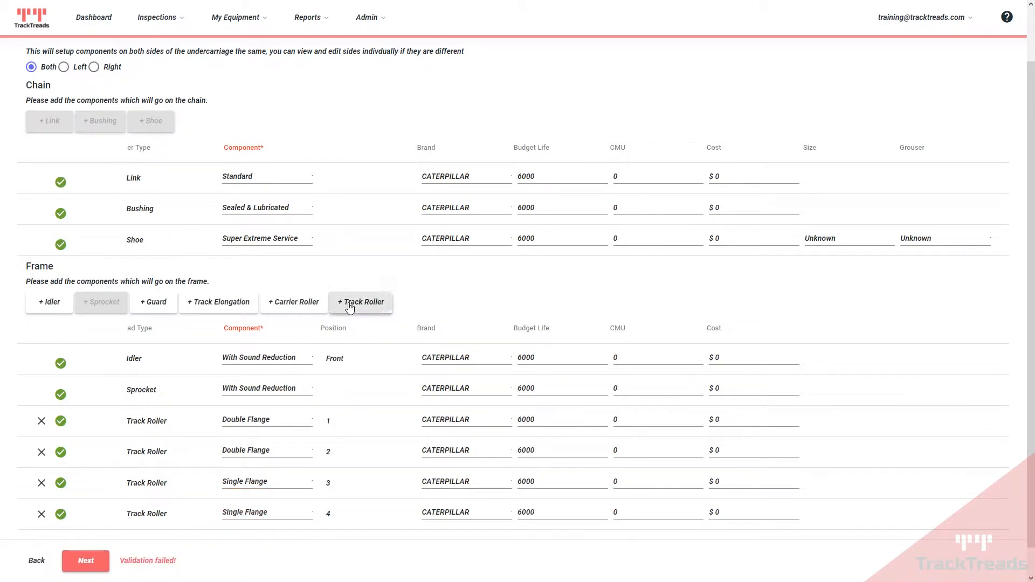
{"action": "left_click", "coordinate": [350, 307]}
{"action": "left_click", "coordinate": [349, 307]}
{"action": "scroll", "coordinate": [282, 347], "scroll_direction": "down", "scroll_amount": 3}
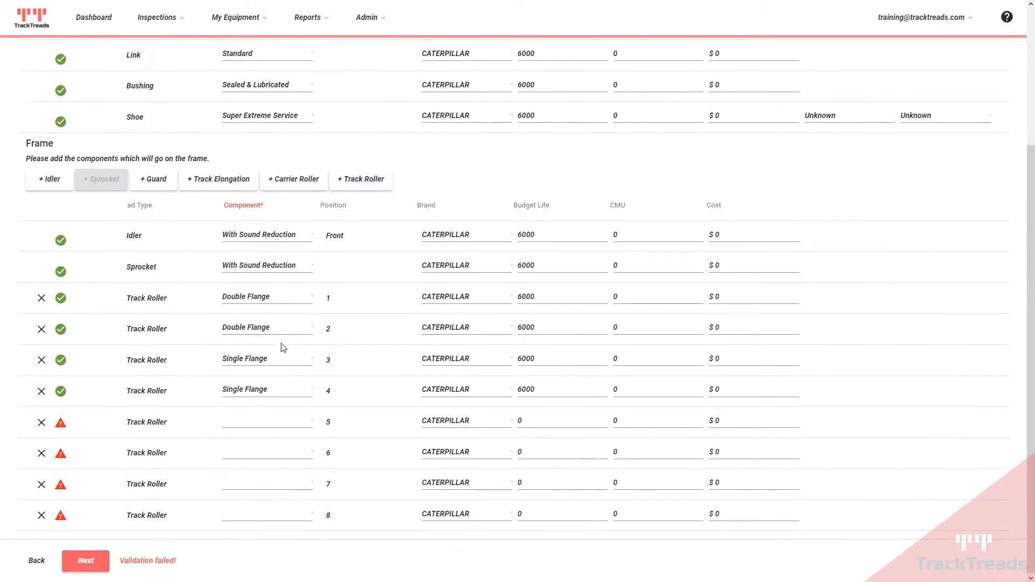
{"action": "left_click", "coordinate": [253, 360]}
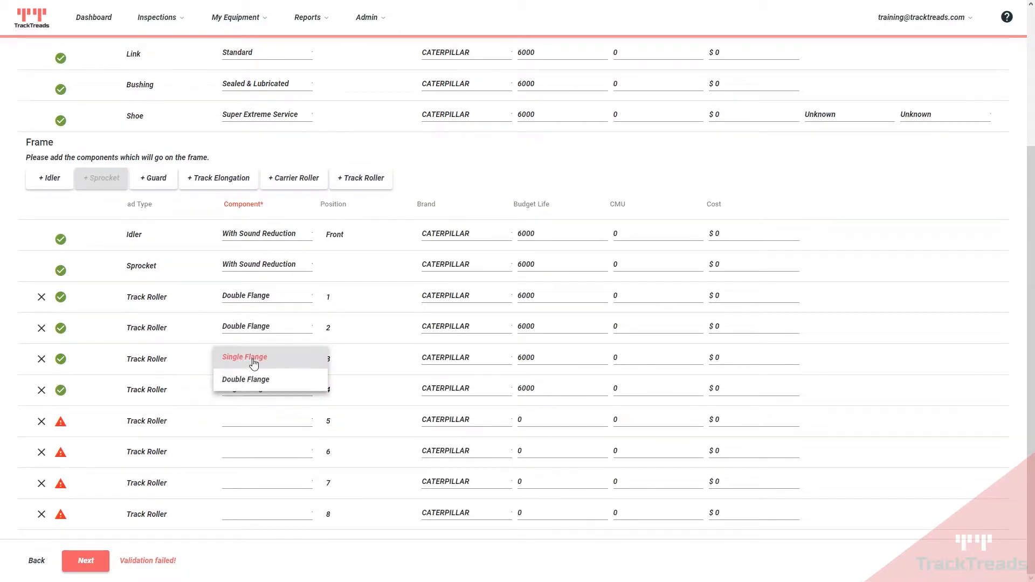
{"action": "left_click", "coordinate": [243, 384]}
{"action": "left_click", "coordinate": [246, 392]}
{"action": "left_click", "coordinate": [242, 413]}
Step: Set track rollers 5–6 to Double Flange and rollers 7–8 to Single Flange
{"action": "left_click", "coordinate": [239, 423]}
{"action": "left_click", "coordinate": [239, 448]}
{"action": "left_click", "coordinate": [236, 463]}
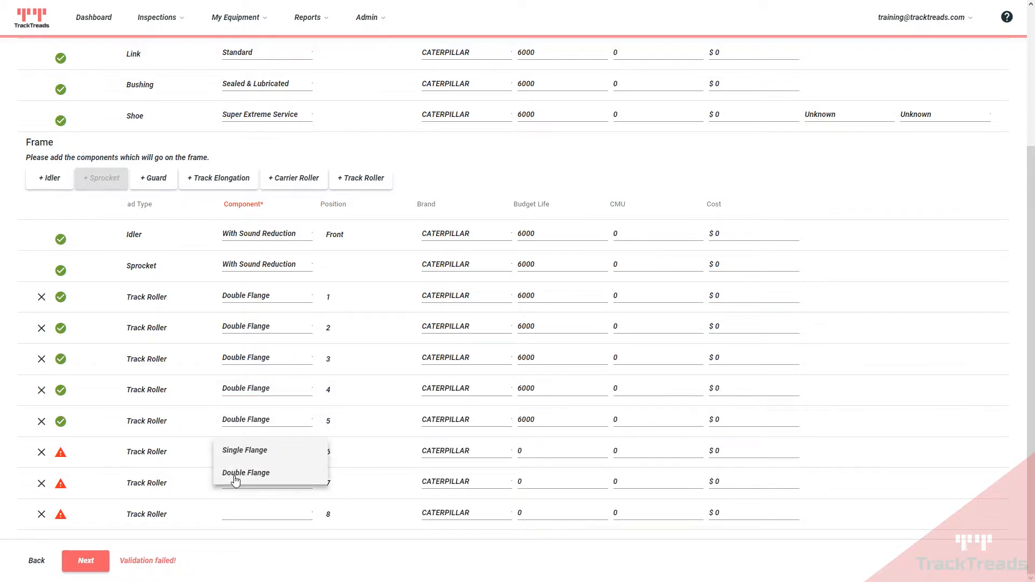
{"action": "left_click", "coordinate": [236, 474]}
{"action": "left_click", "coordinate": [236, 489]}
{"action": "left_click", "coordinate": [238, 483]}
{"action": "left_click", "coordinate": [244, 516]}
{"action": "left_click", "coordinate": [244, 516]}
{"action": "scroll", "coordinate": [180, 388], "scroll_direction": "up", "scroll_amount": 4}
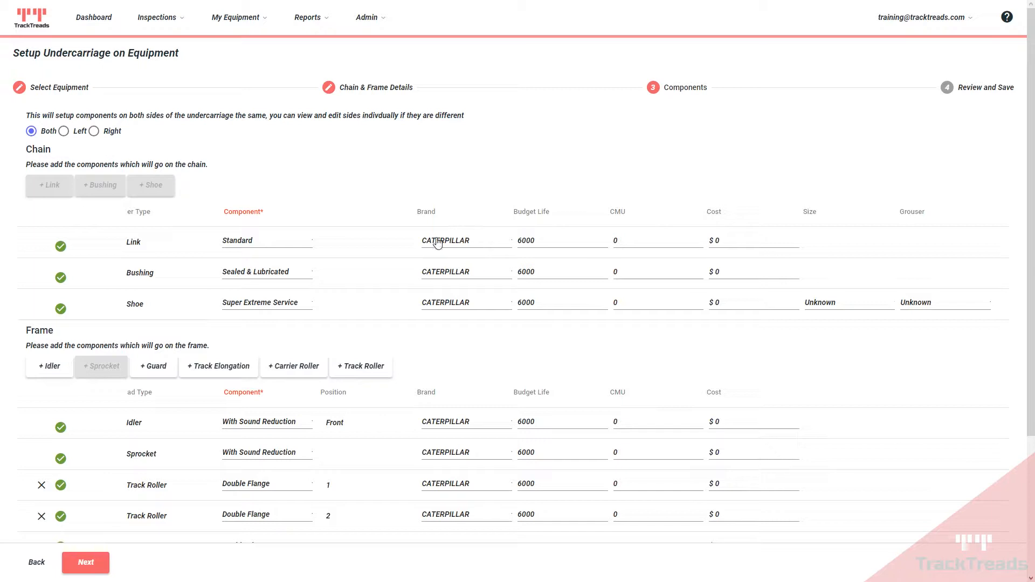
Step: Confirm the Link brand stays CATERPILLAR and check its 6000 budget life value
{"action": "left_click", "coordinate": [459, 246]}
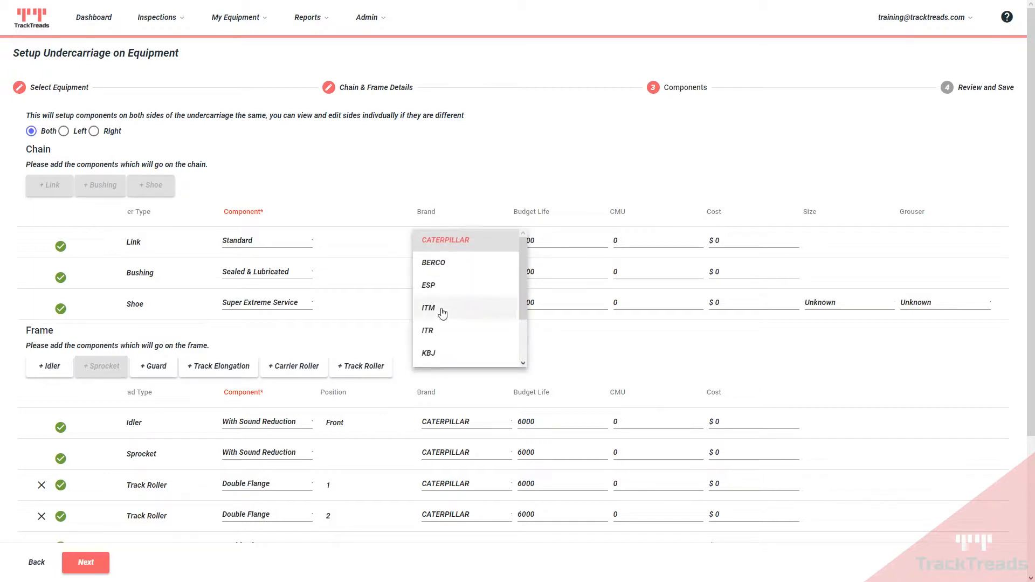
{"action": "left_click_drag", "start_coordinate": [523, 279], "coordinate": [529, 254]}
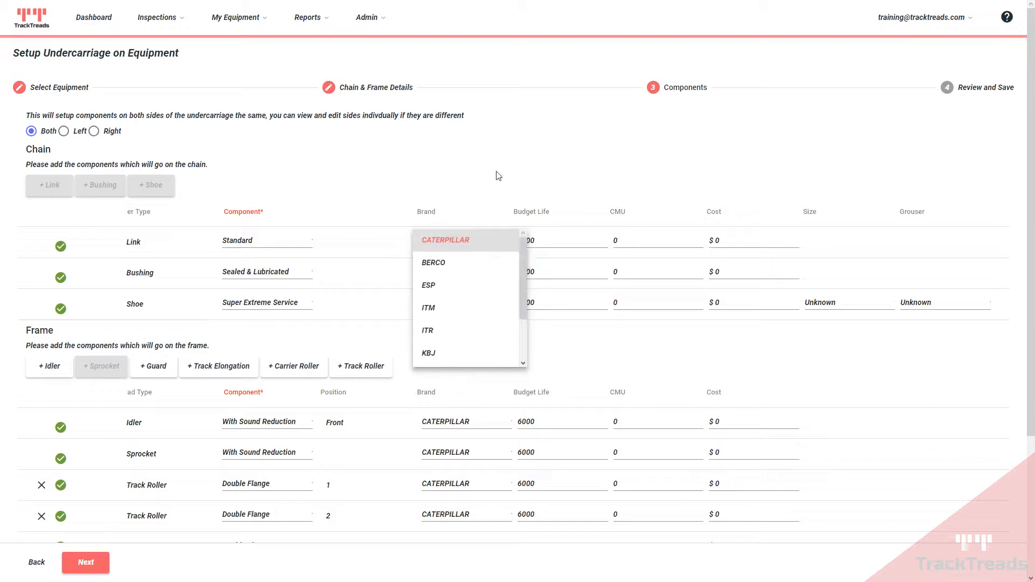
{"action": "left_click", "coordinate": [497, 177]}
{"action": "double_click", "coordinate": [542, 239]}
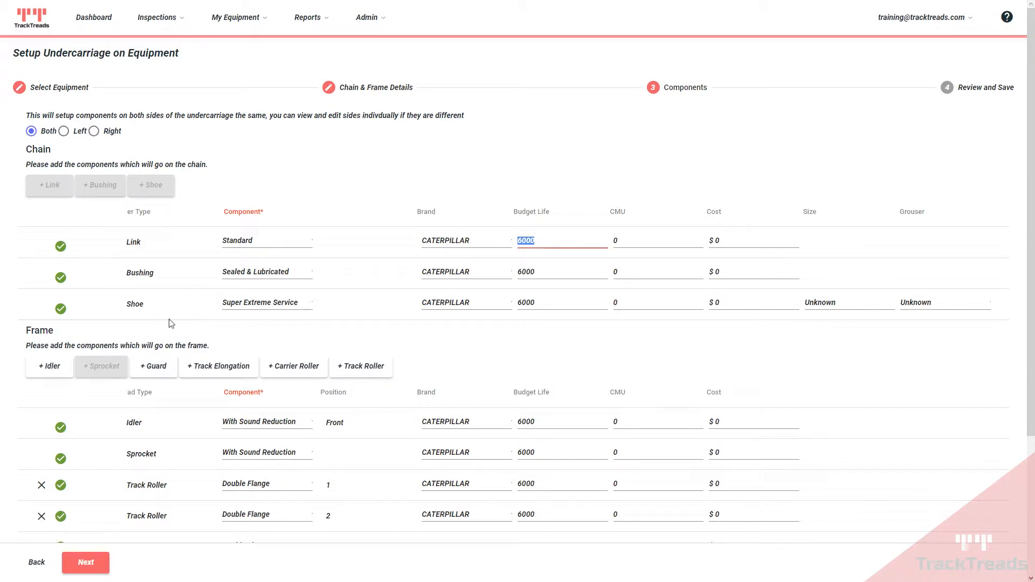
Step: Set the shoe size to 16.0" (405 mm) with Triple Grouser and continue to review
{"action": "left_click", "coordinate": [832, 305]}
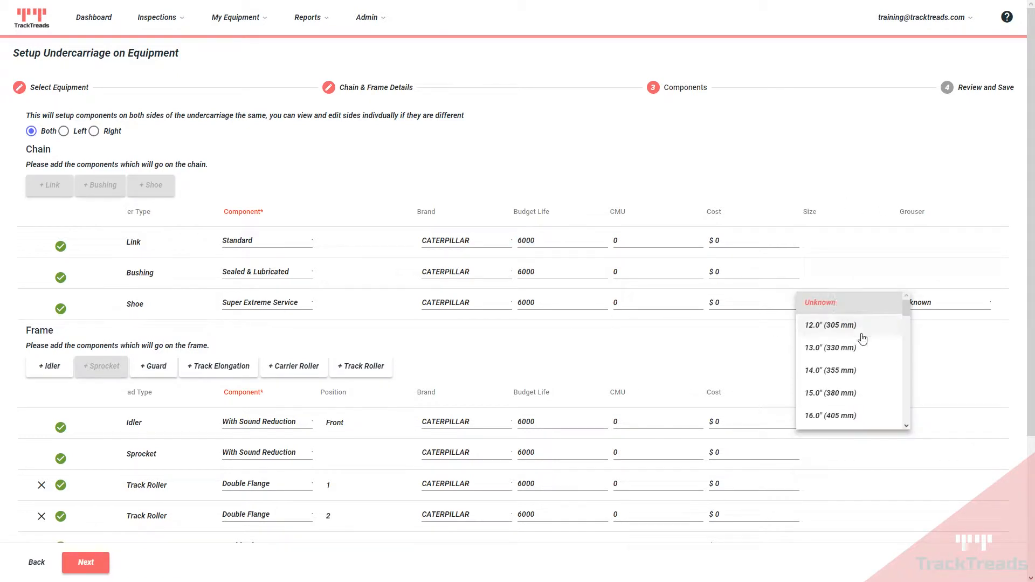
{"action": "left_click", "coordinate": [830, 418]}
{"action": "left_click", "coordinate": [919, 303]}
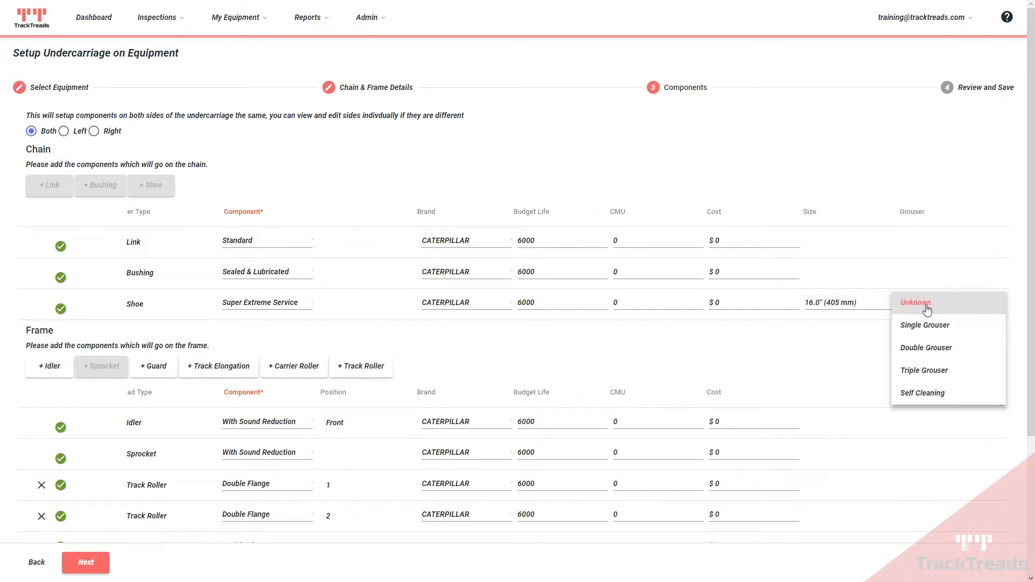
{"action": "left_click", "coordinate": [910, 376]}
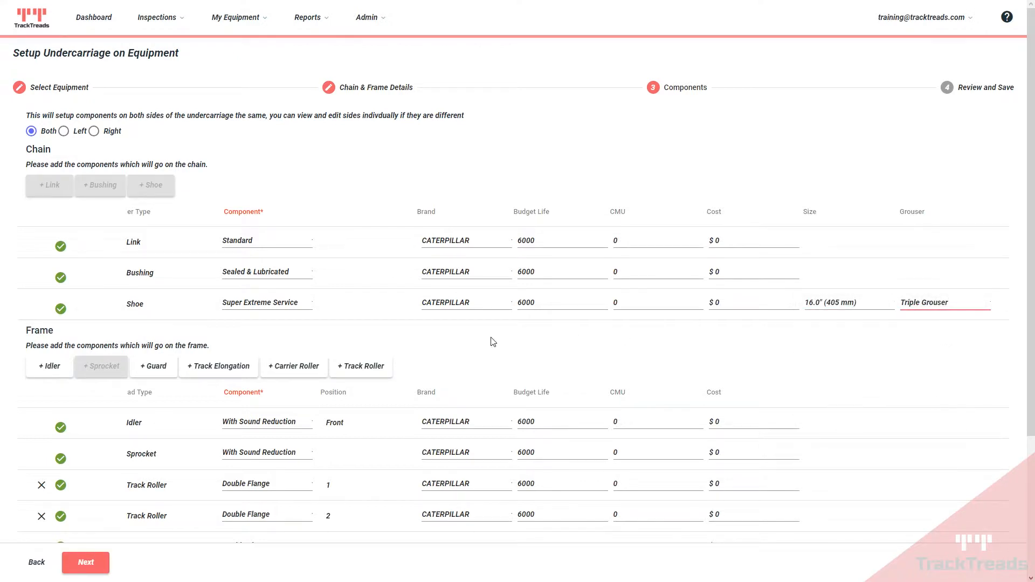
{"action": "scroll", "coordinate": [489, 342], "scroll_direction": "down", "scroll_amount": 3}
{"action": "left_click", "coordinate": [88, 563]}
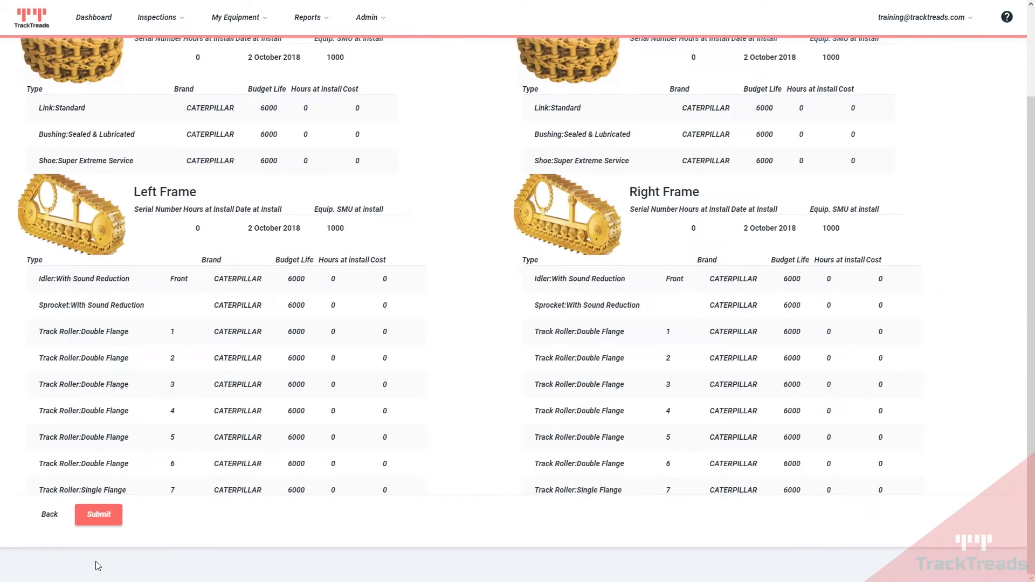
Step: Review the undercarriage setup summary and submit it
{"action": "scroll", "coordinate": [294, 366], "scroll_direction": "up", "scroll_amount": 2}
{"action": "scroll", "coordinate": [301, 348], "scroll_direction": "down", "scroll_amount": 1}
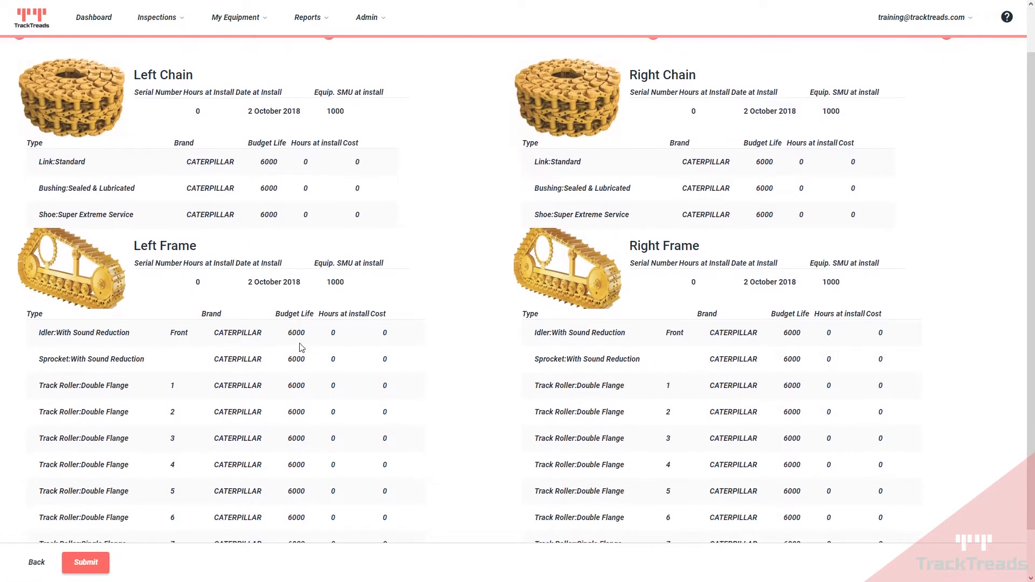
{"action": "scroll", "coordinate": [227, 377], "scroll_direction": "down", "scroll_amount": 1}
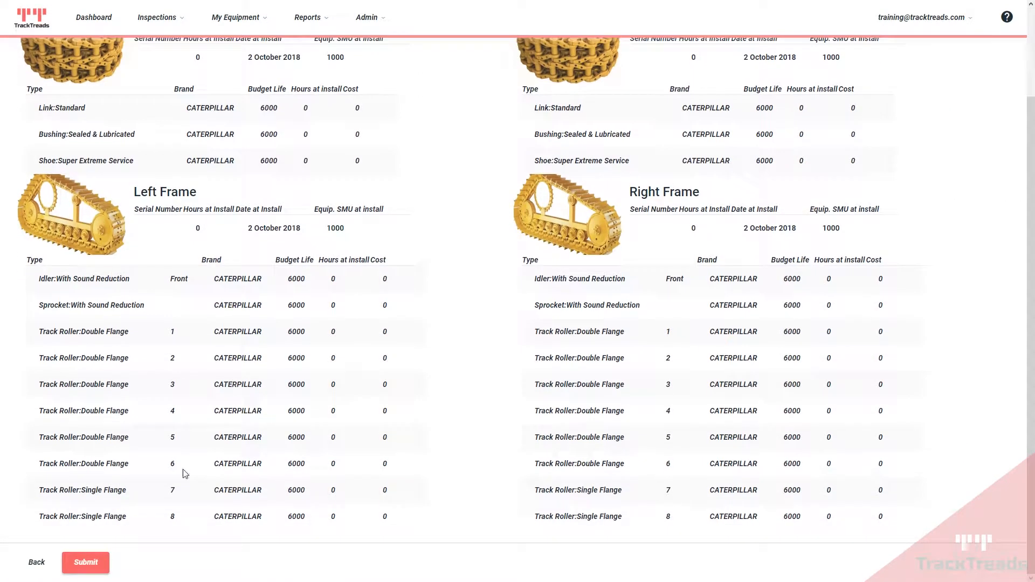
{"action": "left_click", "coordinate": [79, 563]}
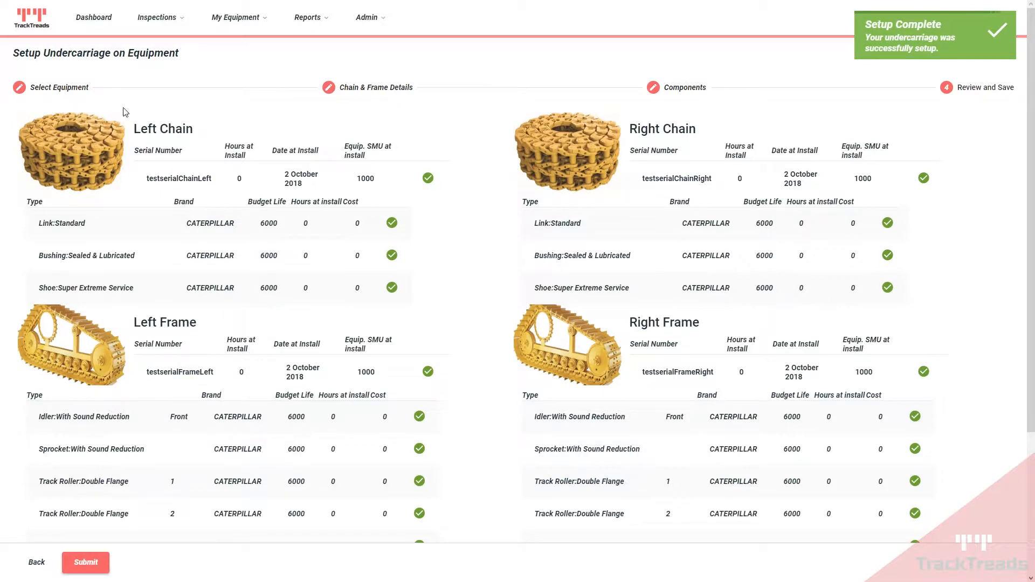
{"action": "left_click", "coordinate": [94, 21]}
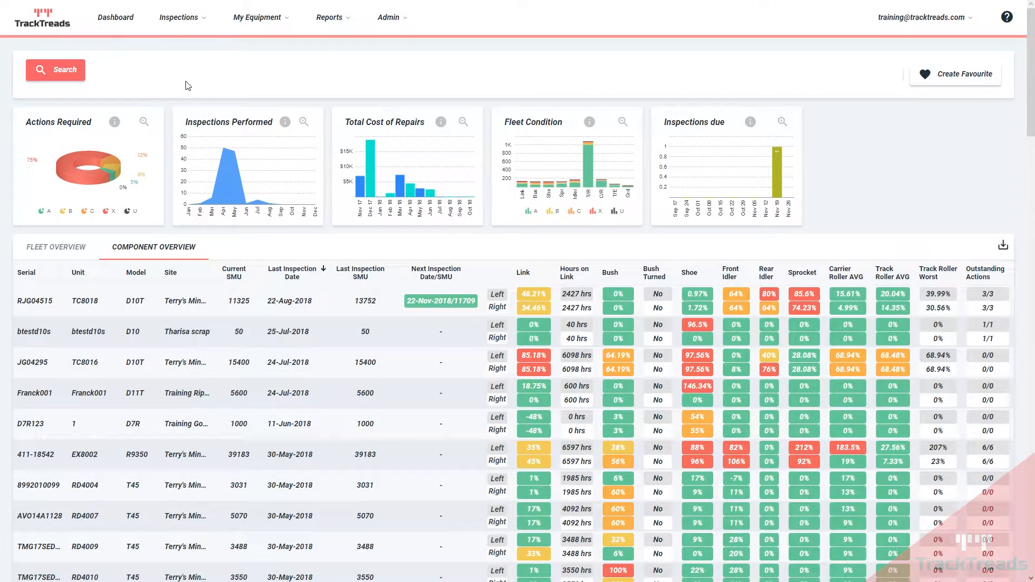
Step: Start a new inspection of video1-1 for Training Customer at Training Gold Mine
{"action": "mouse_move", "coordinate": [185, 20]}
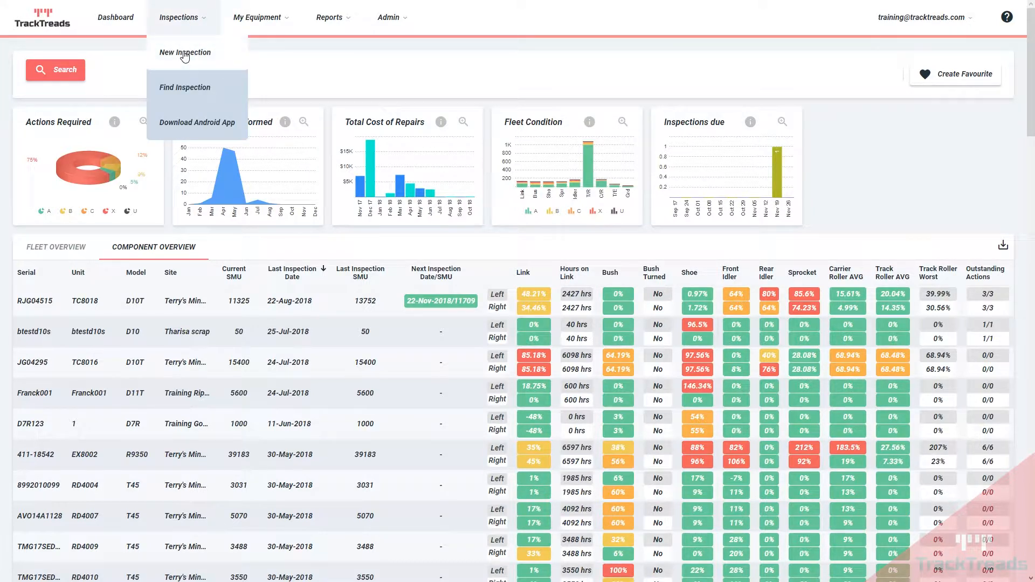
{"action": "left_click", "coordinate": [185, 54]}
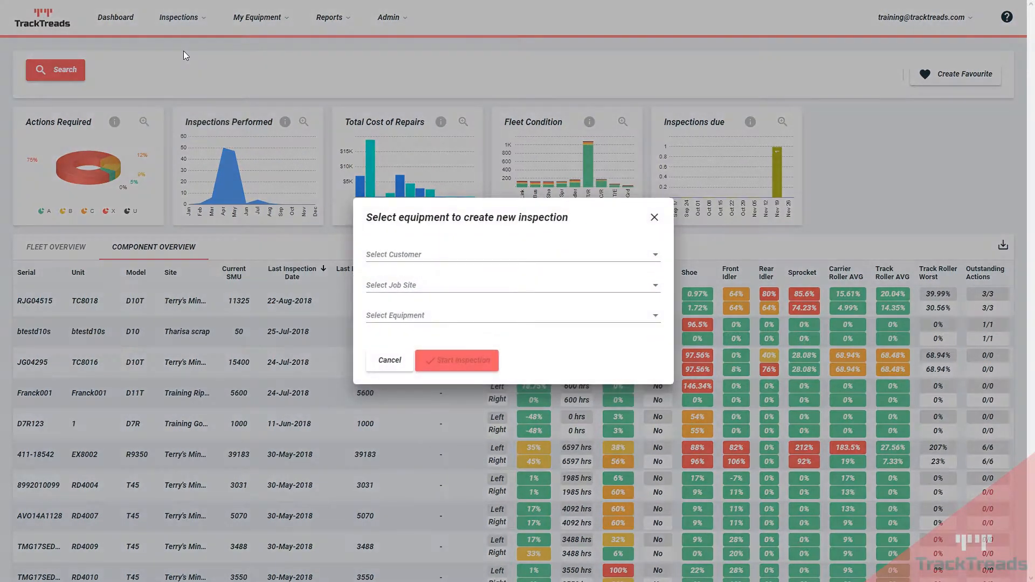
{"action": "left_click", "coordinate": [421, 258]}
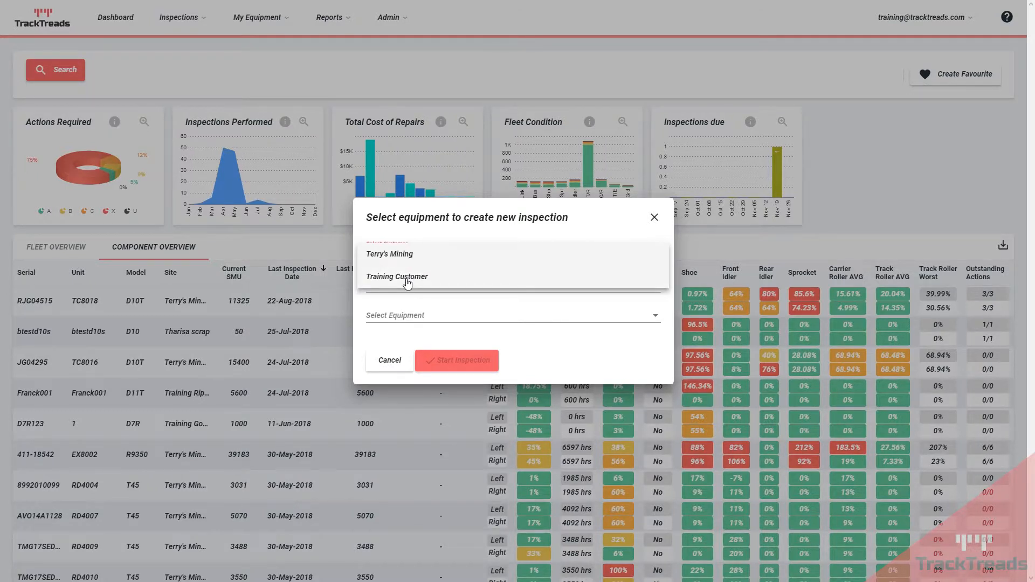
{"action": "left_click", "coordinate": [407, 277]}
{"action": "left_click", "coordinate": [409, 286]}
{"action": "left_click", "coordinate": [407, 286]}
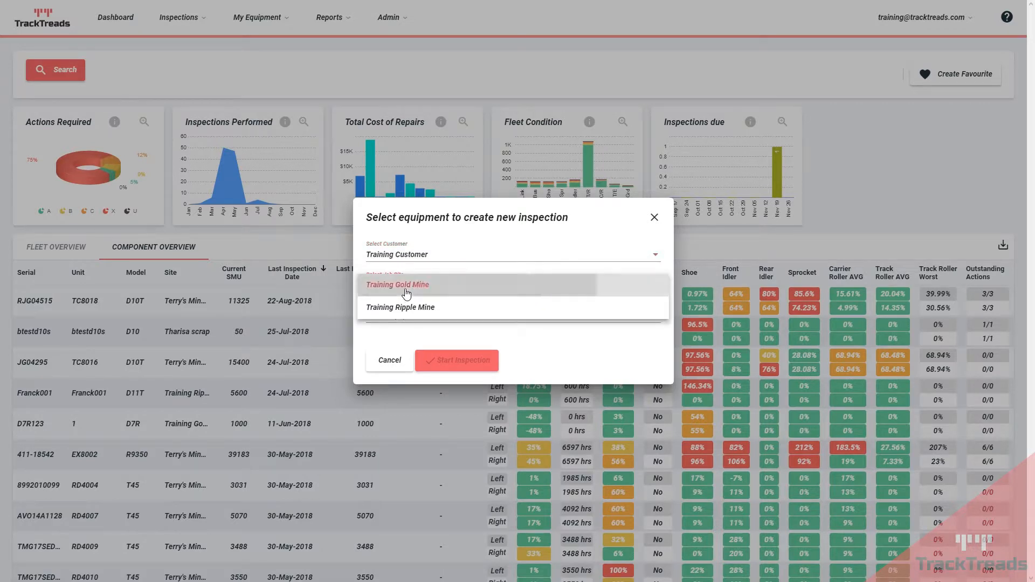
{"action": "left_click", "coordinate": [417, 320]}
{"action": "scroll", "coordinate": [415, 334], "scroll_direction": "down", "scroll_amount": 3}
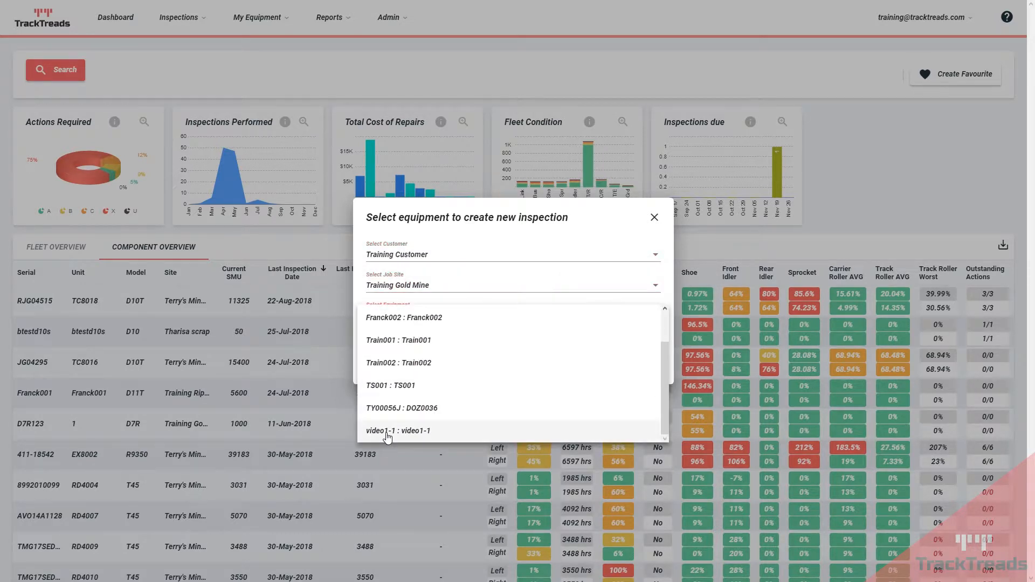
{"action": "left_click", "coordinate": [386, 433]}
{"action": "left_click", "coordinate": [452, 362]}
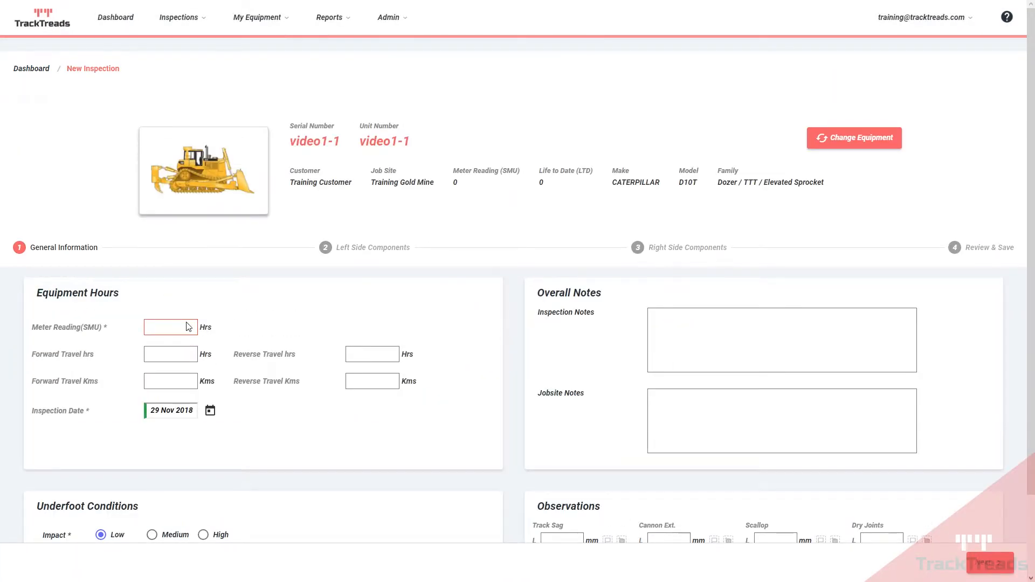
Step: Enter meter reading 1000 and write notes in the inspection and jobsite notes boxes
{"action": "left_click", "coordinate": [173, 330]}
{"action": "type", "text": "1000"}
{"action": "left_click", "coordinate": [681, 341]}
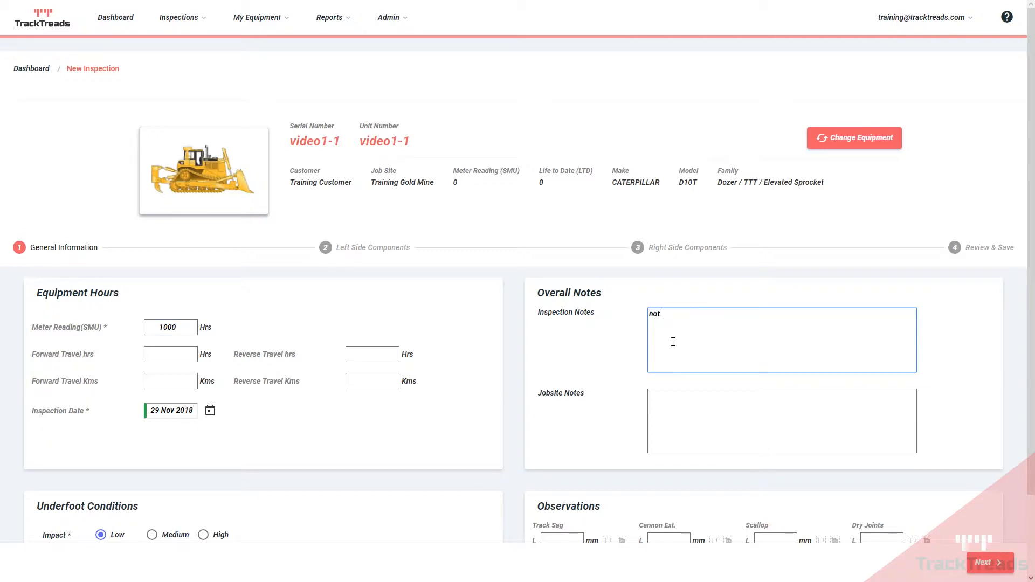
{"action": "left_click", "coordinate": [692, 407]}
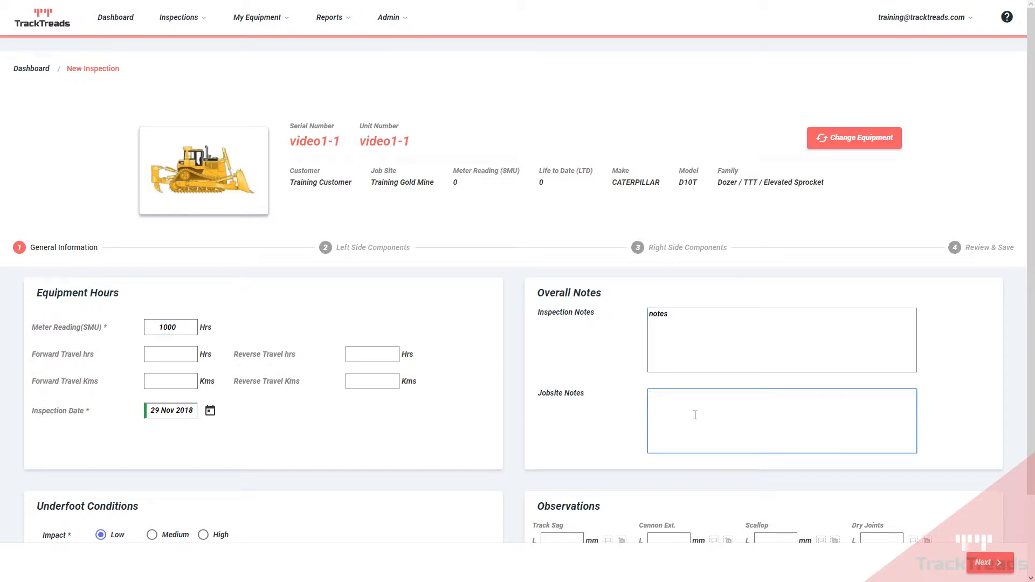
Step: Set impact, abrasive, moisture and packing underfoot conditions to Medium
{"action": "scroll", "coordinate": [485, 416], "scroll_direction": "down", "scroll_amount": 2}
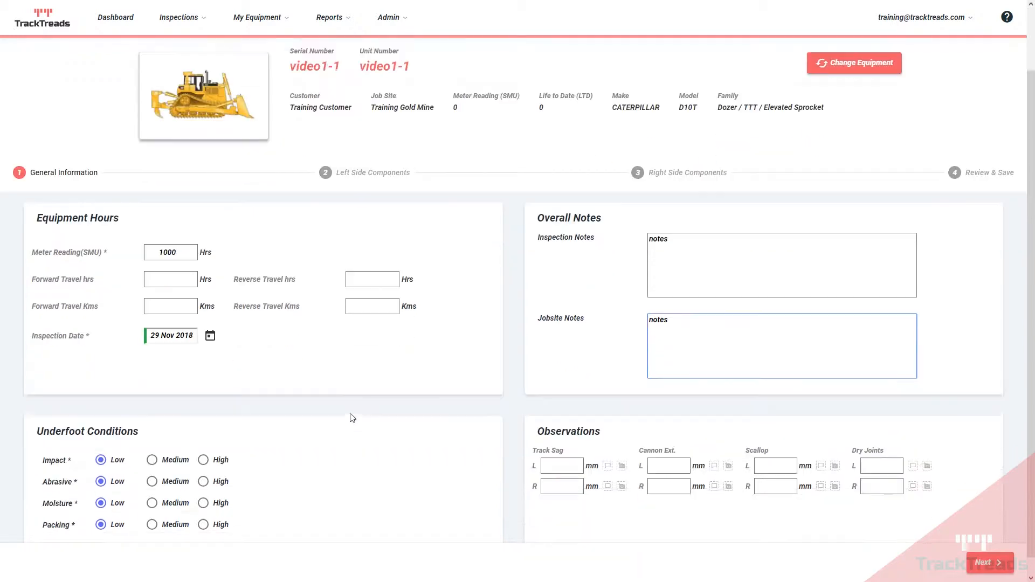
{"action": "left_click", "coordinate": [152, 441]}
{"action": "left_click", "coordinate": [152, 463]}
{"action": "left_click", "coordinate": [153, 484]}
{"action": "left_click", "coordinate": [153, 506]}
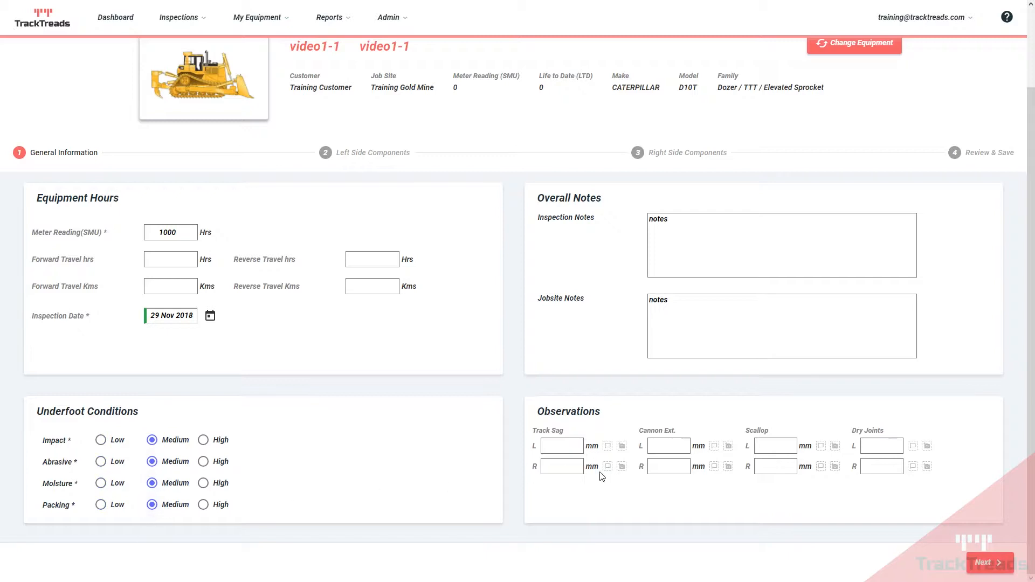
Step: Go through left track sag, cannon extension, scallop and dry joints fields, then continue to left components
{"action": "left_click", "coordinate": [564, 449]}
{"action": "left_click", "coordinate": [675, 445]}
{"action": "left_click", "coordinate": [774, 446]}
{"action": "left_click", "coordinate": [874, 446]}
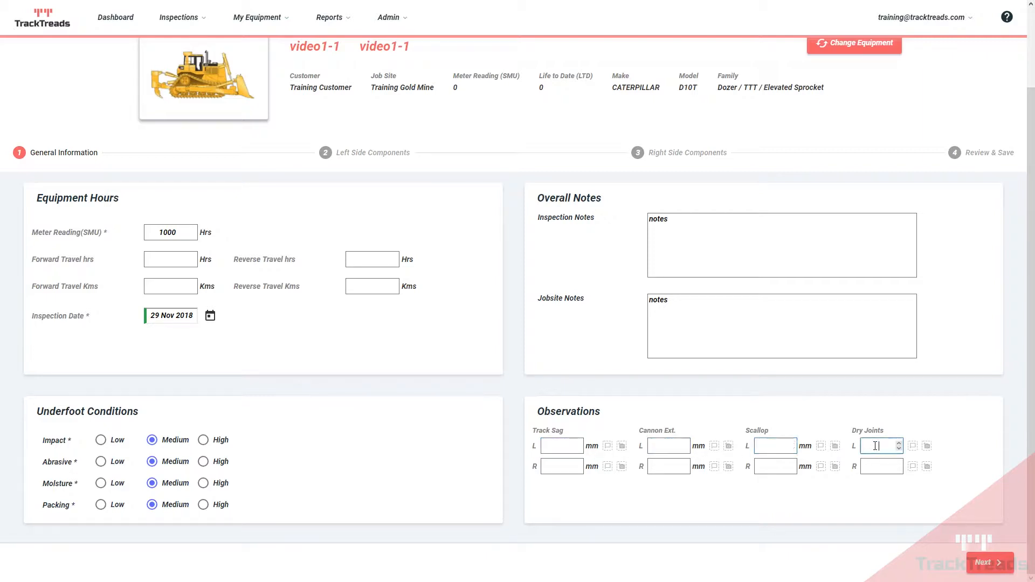
{"action": "left_click", "coordinate": [608, 446]}
{"action": "left_click", "coordinate": [814, 252]}
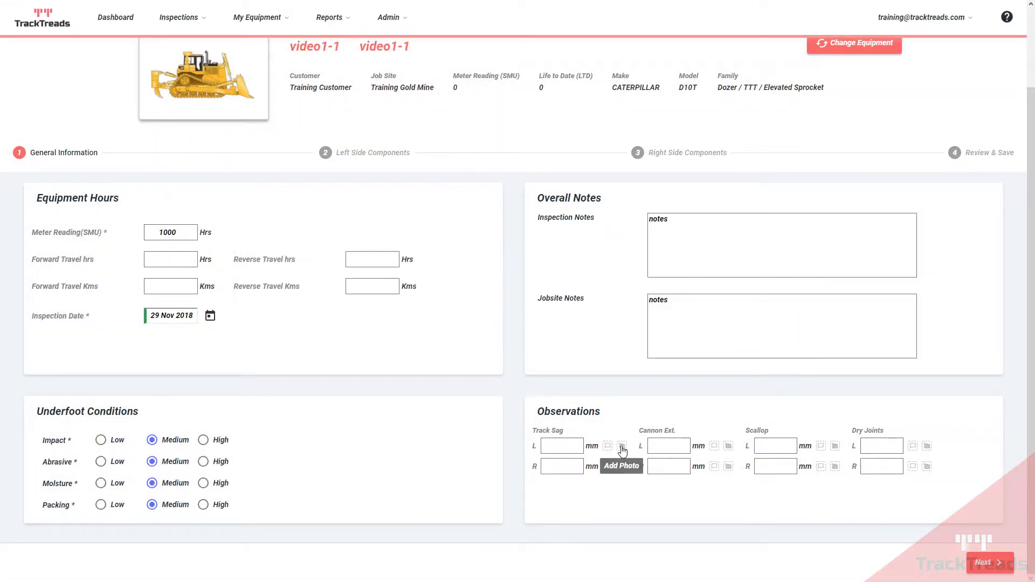
{"action": "left_click", "coordinate": [986, 561]}
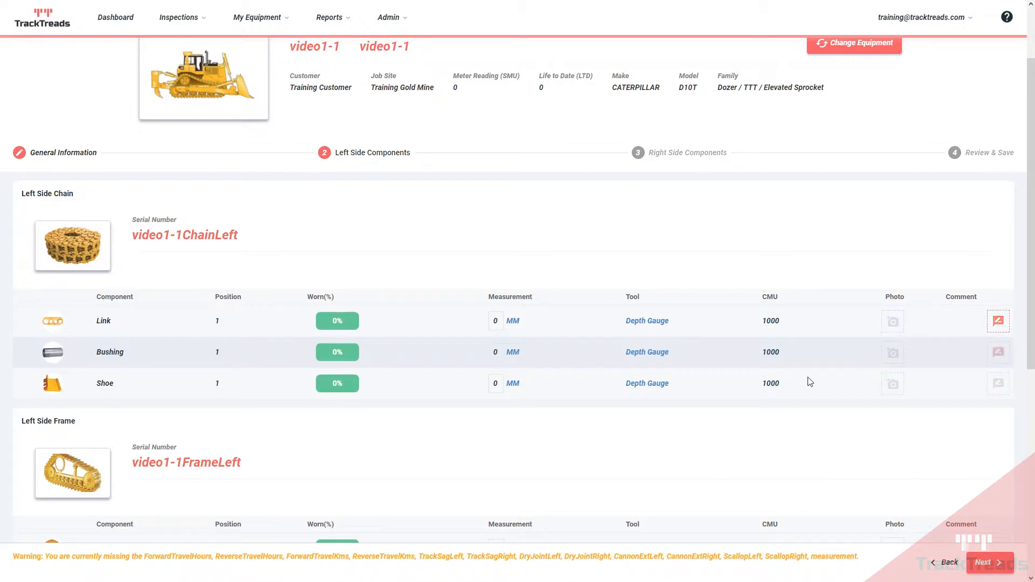
Step: Pass right side components to Review & Save, check the chain and frame cards, then Save And Interpret
{"action": "scroll", "coordinate": [808, 381], "scroll_direction": "down", "scroll_amount": 6}
{"action": "left_click", "coordinate": [987, 562]}
{"action": "scroll", "coordinate": [677, 364], "scroll_direction": "up", "scroll_amount": 8}
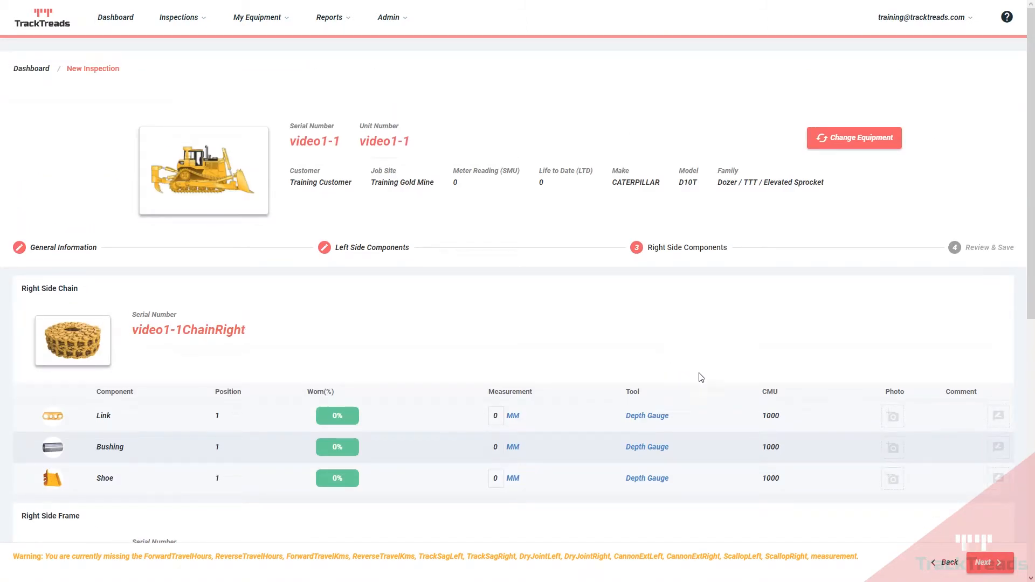
{"action": "left_click", "coordinate": [992, 567]}
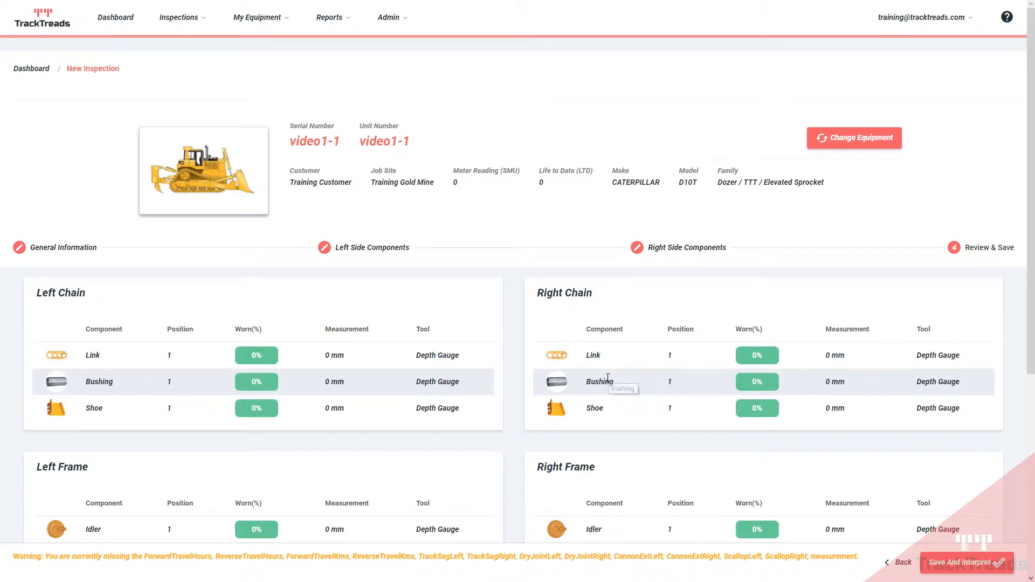
{"action": "scroll", "coordinate": [607, 378], "scroll_direction": "down", "scroll_amount": 5}
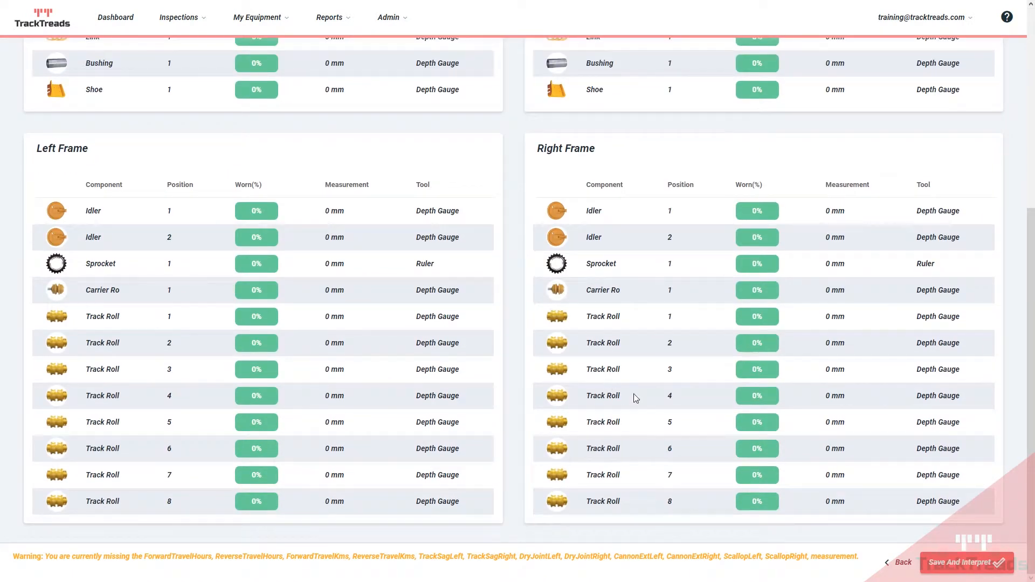
{"action": "left_click", "coordinate": [951, 568]}
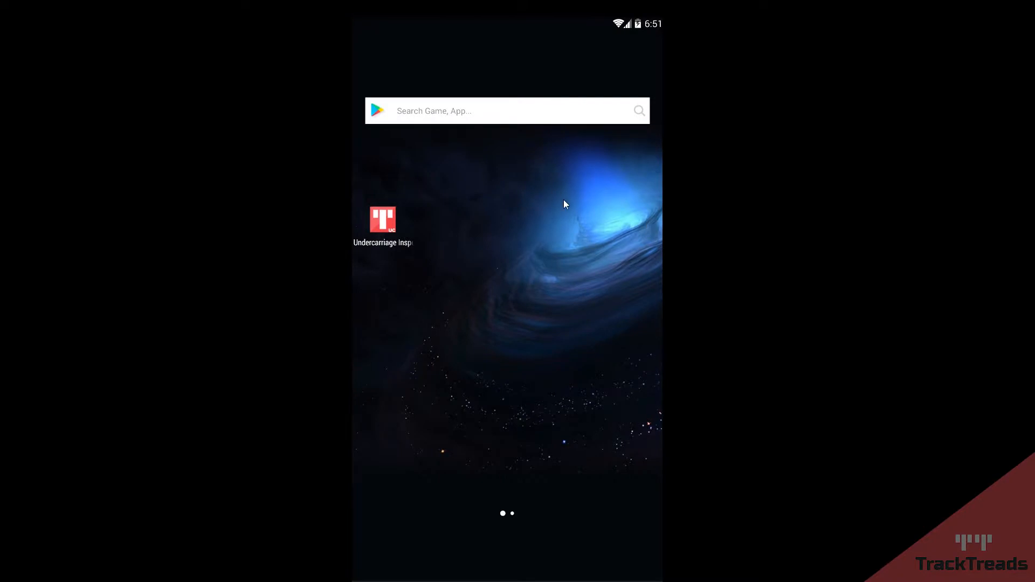
Step: In the Android app, add Train001 from Training Customer to the equipment list and open its details
{"action": "left_click", "coordinate": [384, 222]}
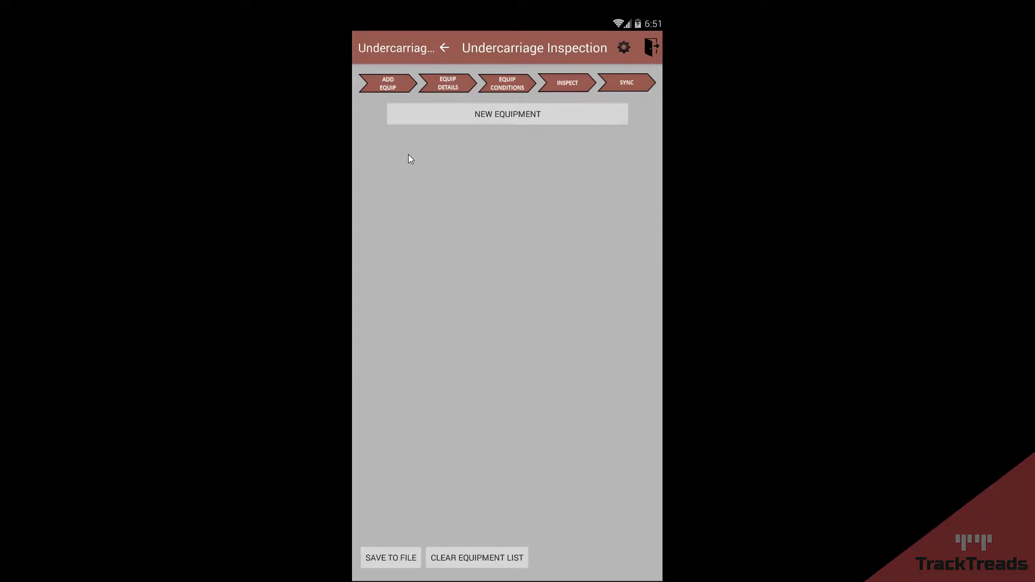
{"action": "left_click", "coordinate": [385, 83]}
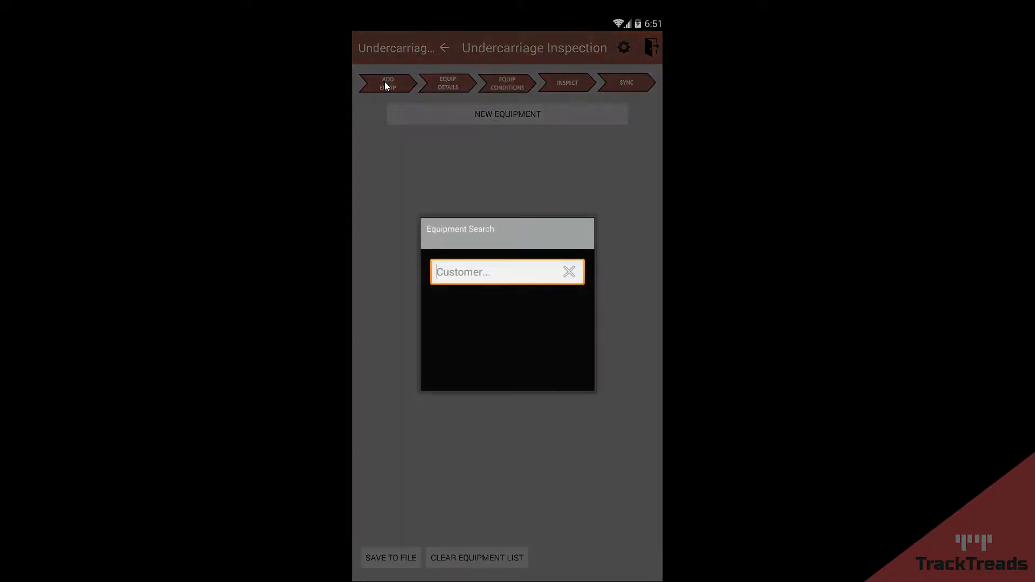
{"action": "type", "text": "train"}
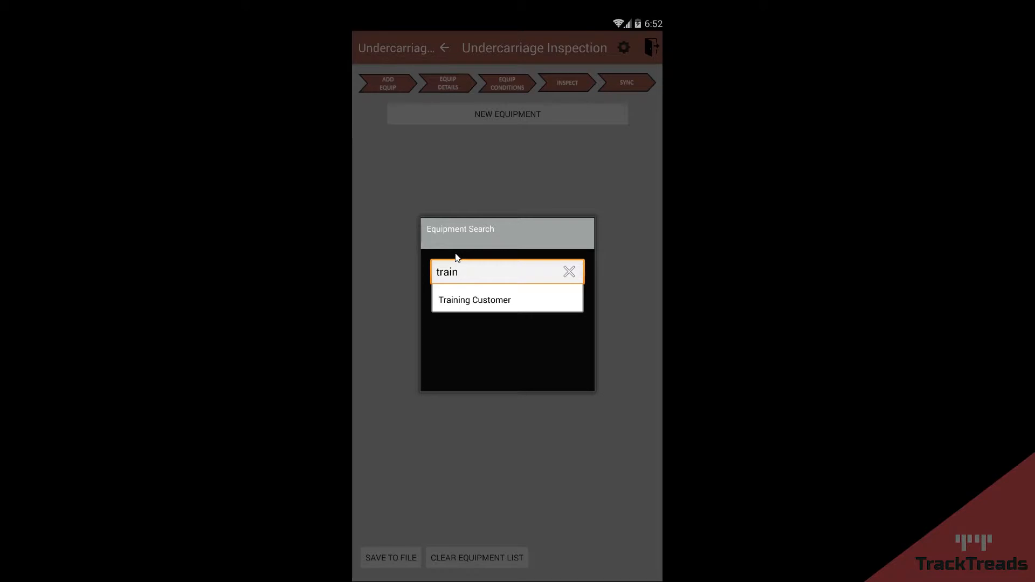
{"action": "left_click", "coordinate": [484, 299]}
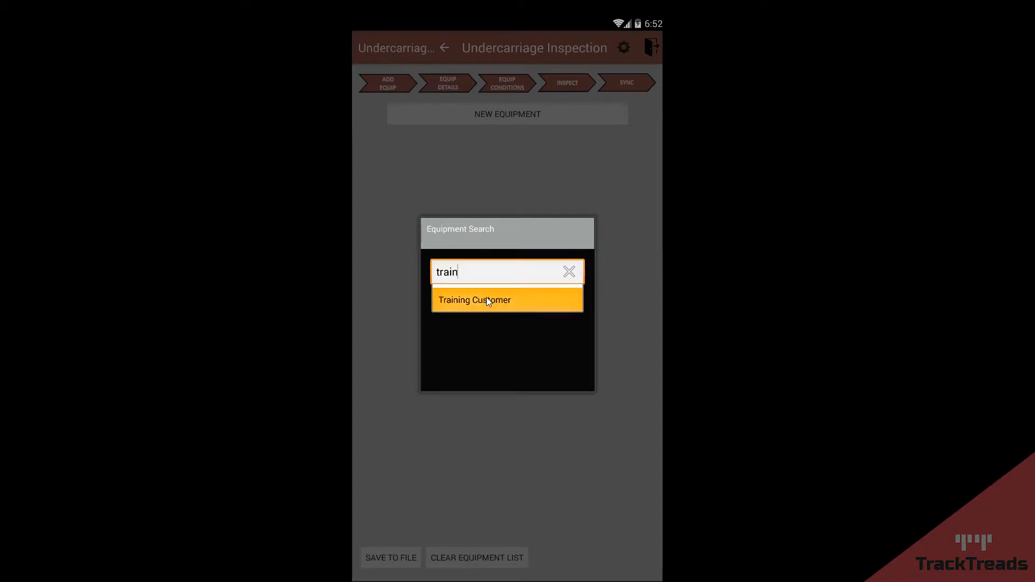
{"action": "left_click", "coordinate": [569, 224]}
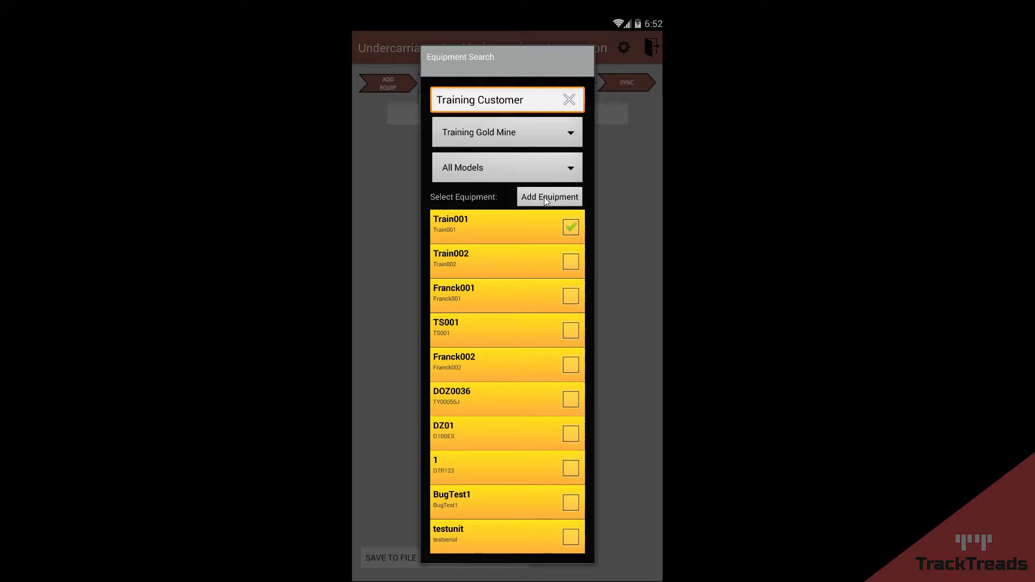
{"action": "left_click", "coordinate": [546, 197]}
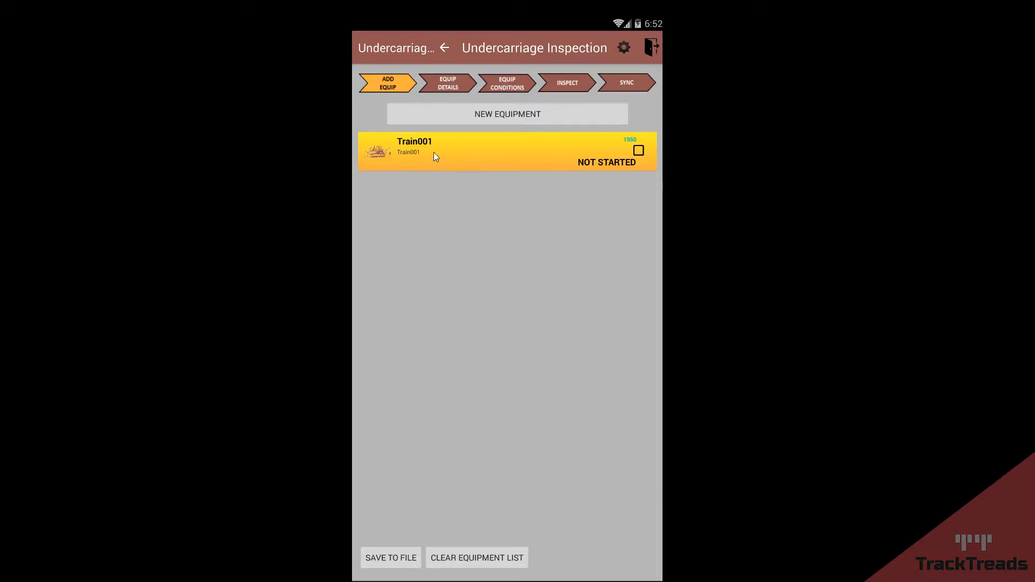
{"action": "left_click", "coordinate": [461, 154]}
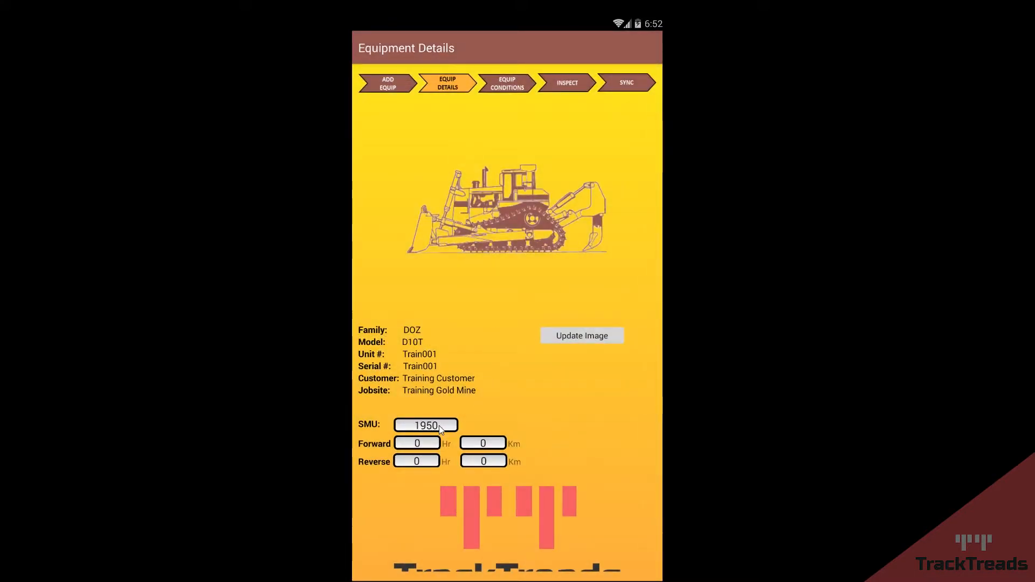
Step: Set Train001's SMU to 3000 and jobsite conditions to Medium impact, abrasive, moisture, High packing, mm
{"action": "key", "text": "BackSpace"}
{"action": "key", "text": "BackSpace"}
{"action": "key", "text": "BackSpace"}
{"action": "key", "text": "BackSpace"}
{"action": "type", "text": "3000"}
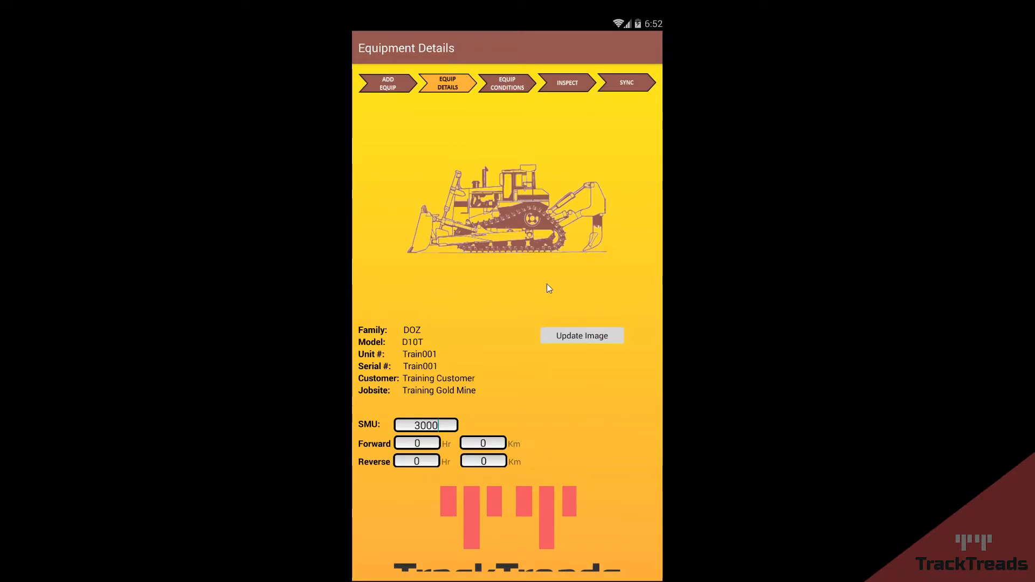
{"action": "left_click", "coordinate": [503, 82]}
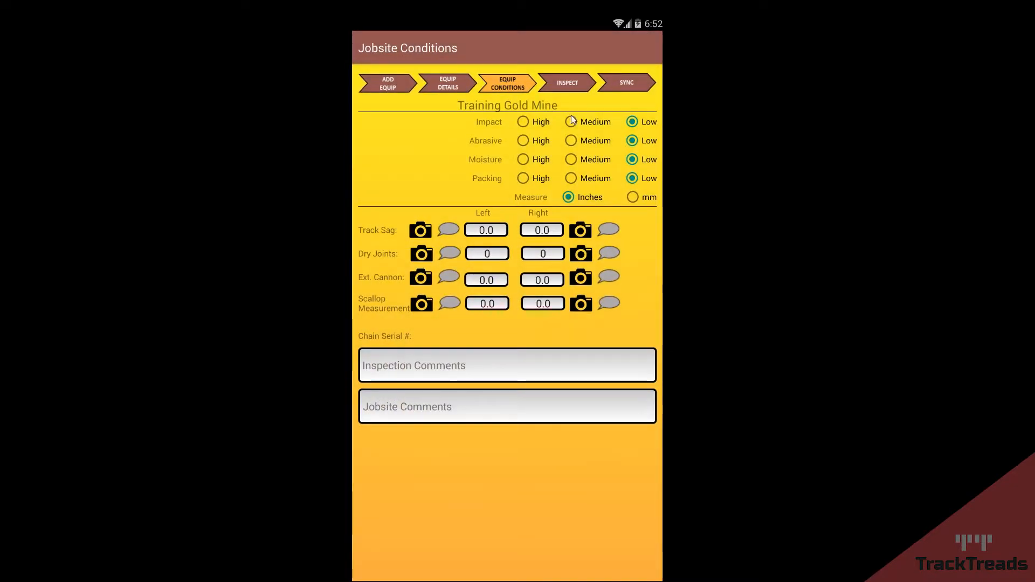
{"action": "left_click", "coordinate": [570, 123]}
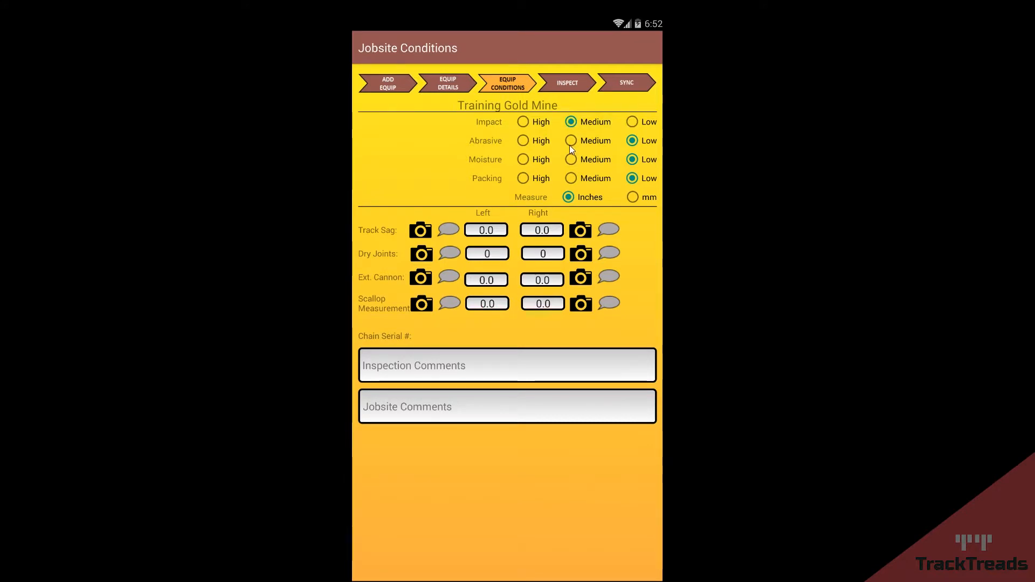
{"action": "left_click", "coordinate": [571, 142]}
{"action": "left_click", "coordinate": [571, 160]}
{"action": "left_click", "coordinate": [523, 178]}
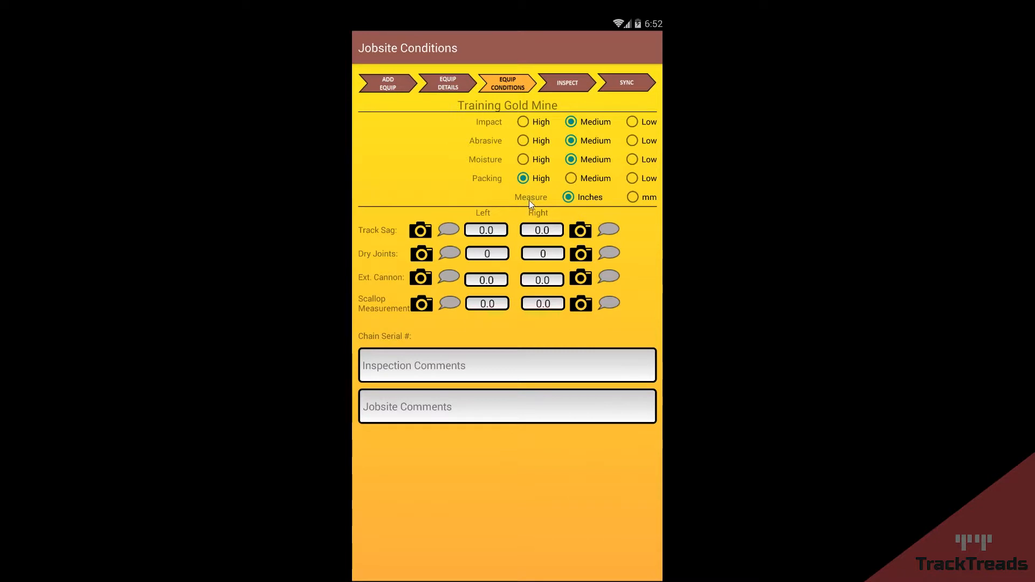
{"action": "left_click", "coordinate": [632, 196]}
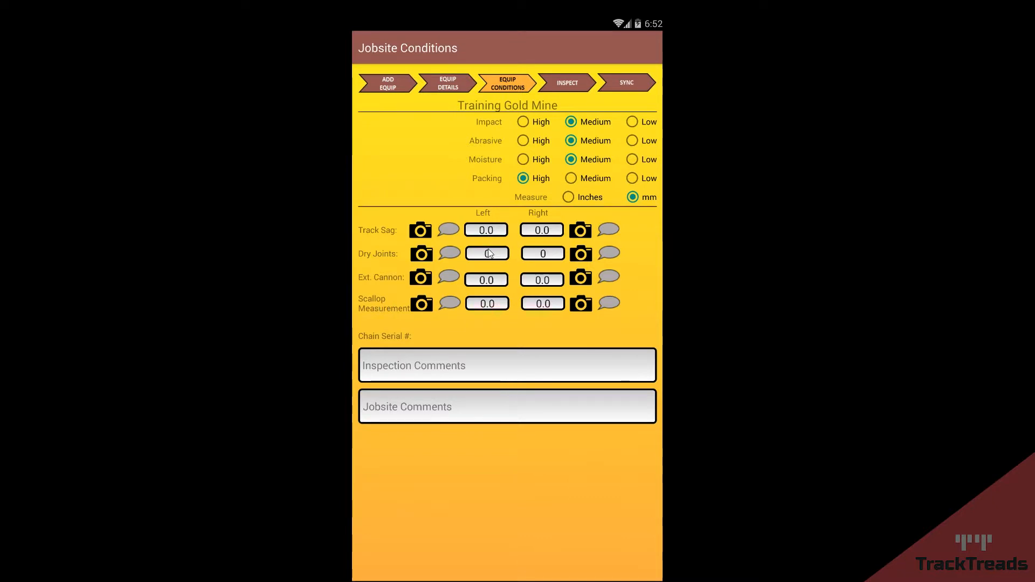
Step: Add a comment and a captured photo for the left Track Sag, then start the inspection
{"action": "left_click", "coordinate": [449, 229]}
{"action": "type", "text": "comment"}
{"action": "left_click", "coordinate": [480, 338]}
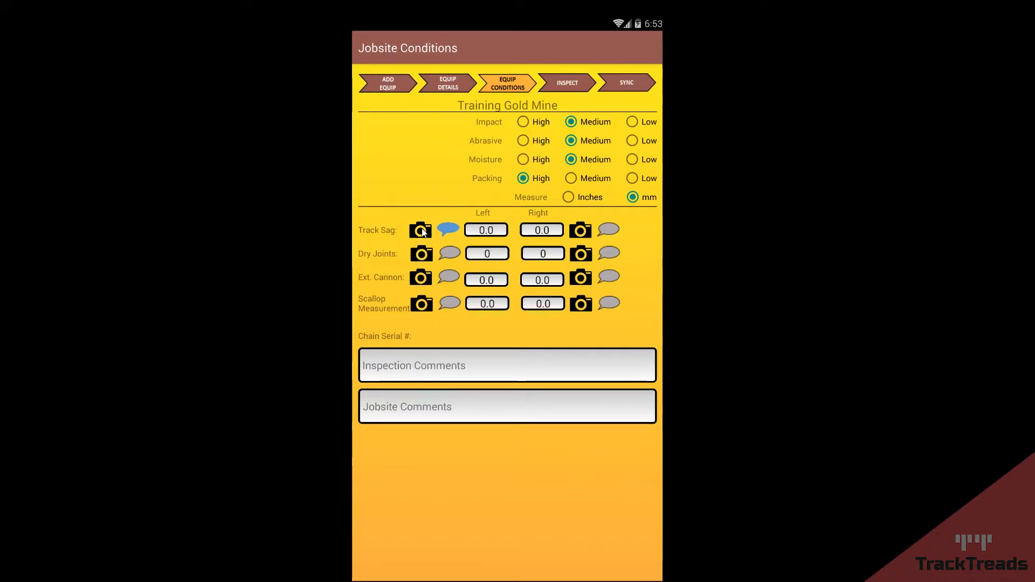
{"action": "left_click", "coordinate": [421, 230]}
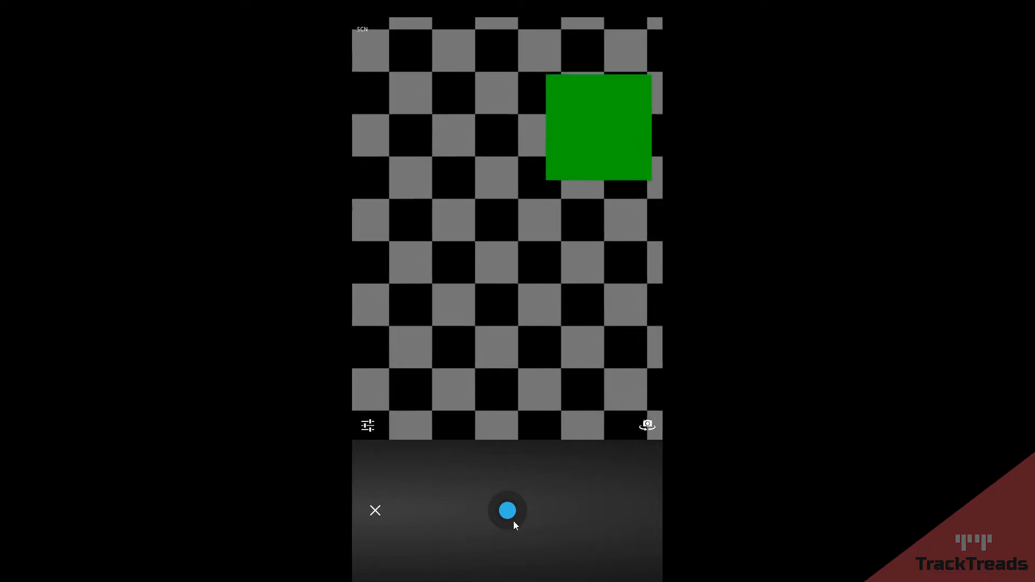
{"action": "left_click", "coordinate": [507, 512]}
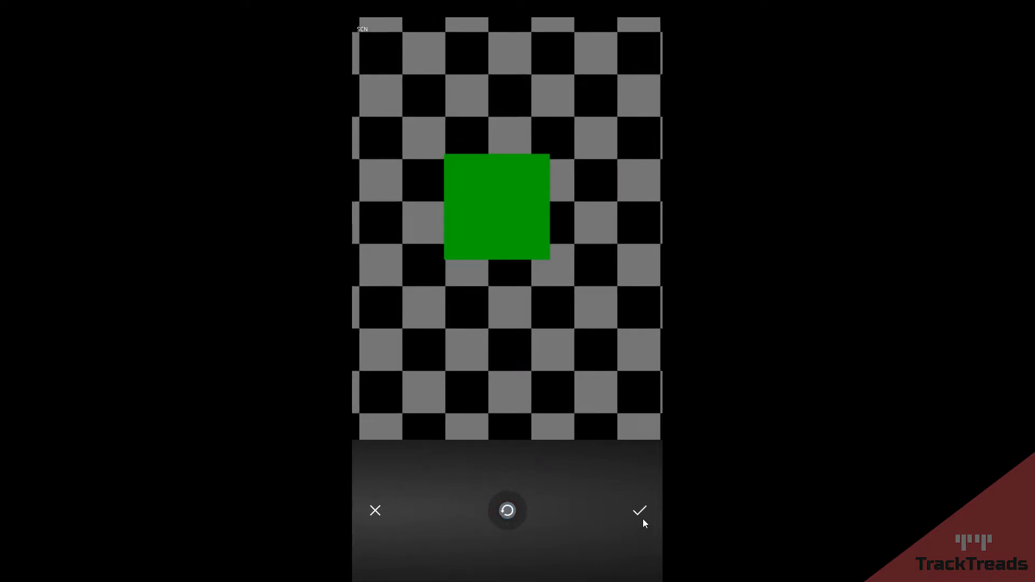
{"action": "left_click", "coordinate": [639, 512]}
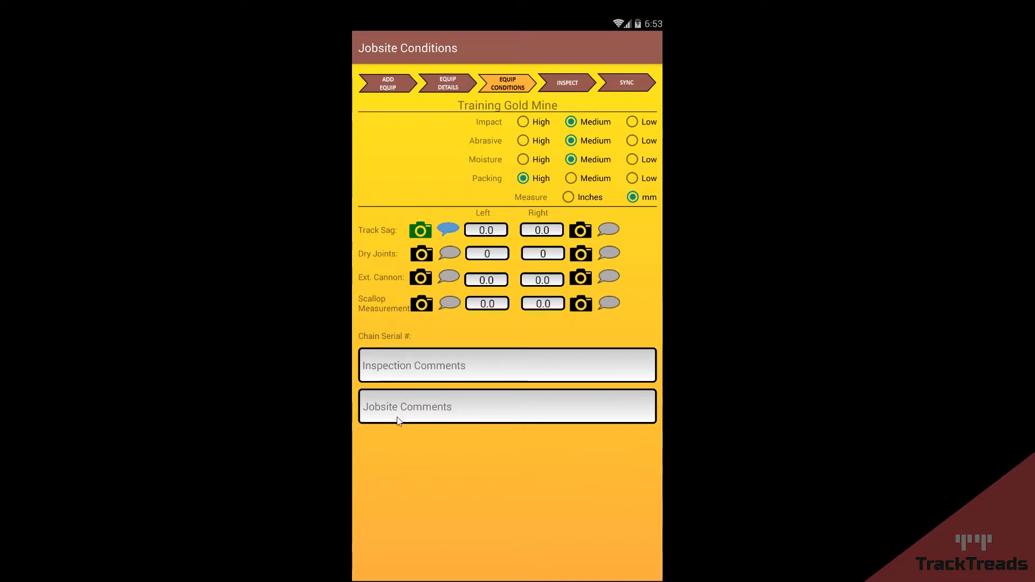
{"action": "left_click", "coordinate": [566, 86]}
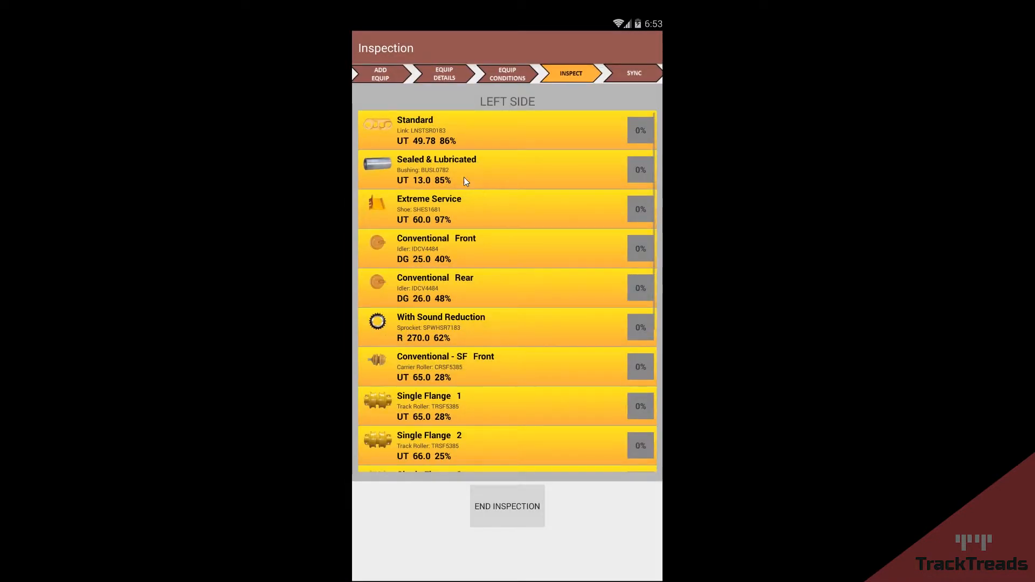
Step: Swap the component list to the other side and open the Standard link's measurement entry
{"action": "left_click_drag", "start_coordinate": [606, 228], "coordinate": [587, 253]}
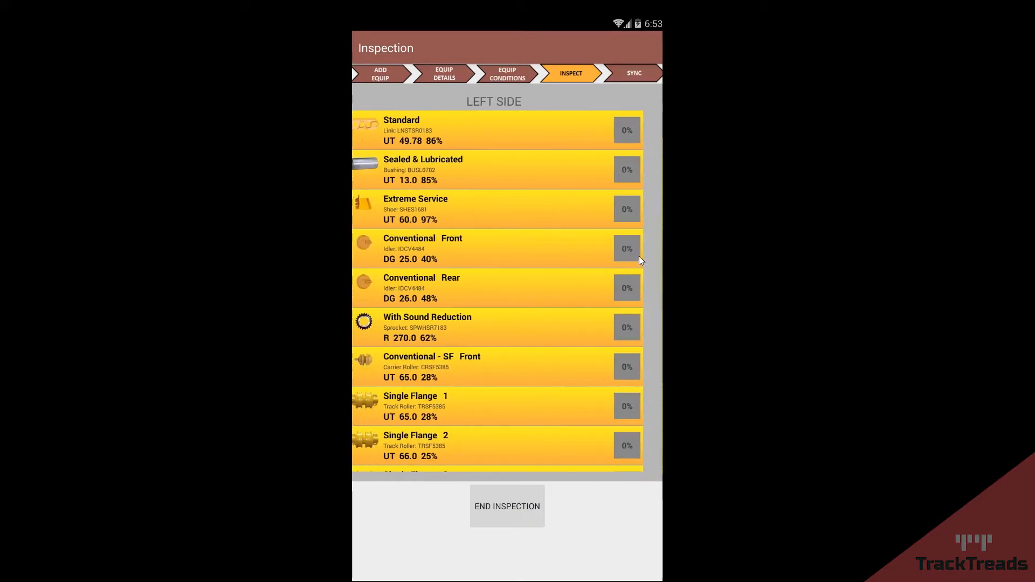
{"action": "left_click", "coordinate": [456, 135]}
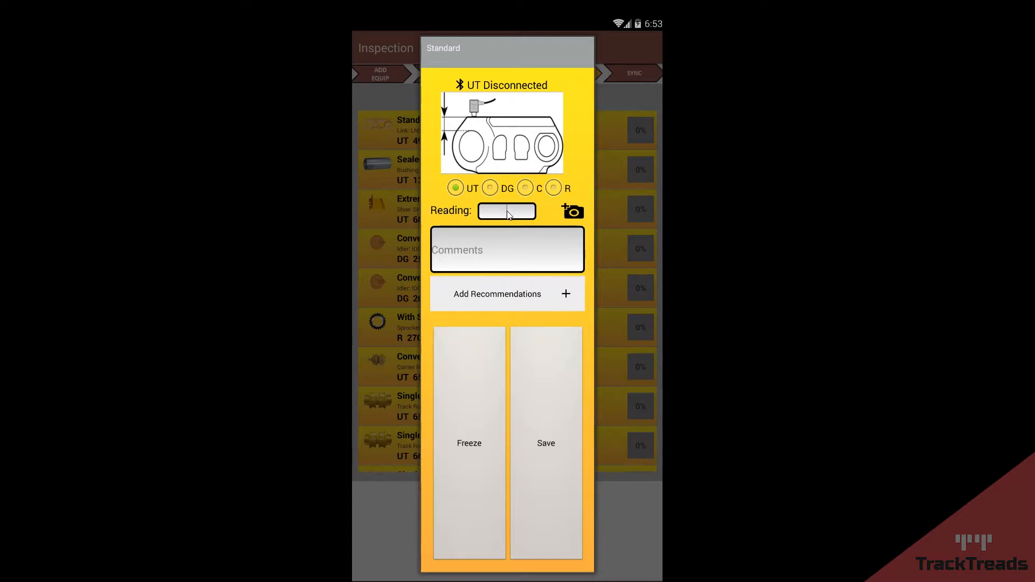
Step: Record the Standard link reading, correcting the frozen 34 to 40
{"action": "type", "text": "34"}
{"action": "left_click", "coordinate": [480, 403]}
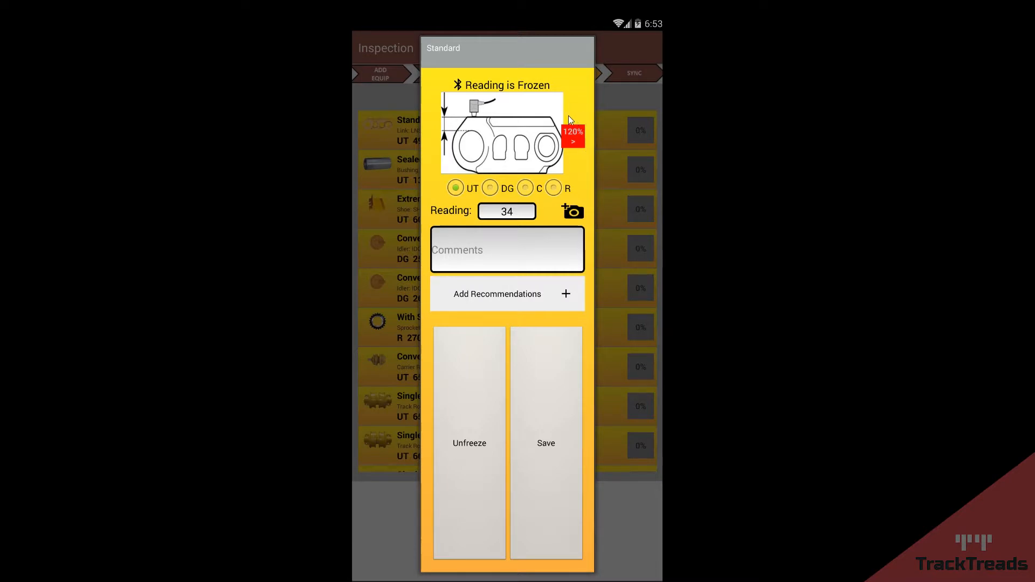
{"action": "left_click", "coordinate": [523, 215]}
{"action": "key", "text": "BackSpace"}
{"action": "key", "text": "BackSpace"}
{"action": "type", "text": "40"}
{"action": "left_click", "coordinate": [467, 392]}
{"action": "left_click", "coordinate": [519, 214]}
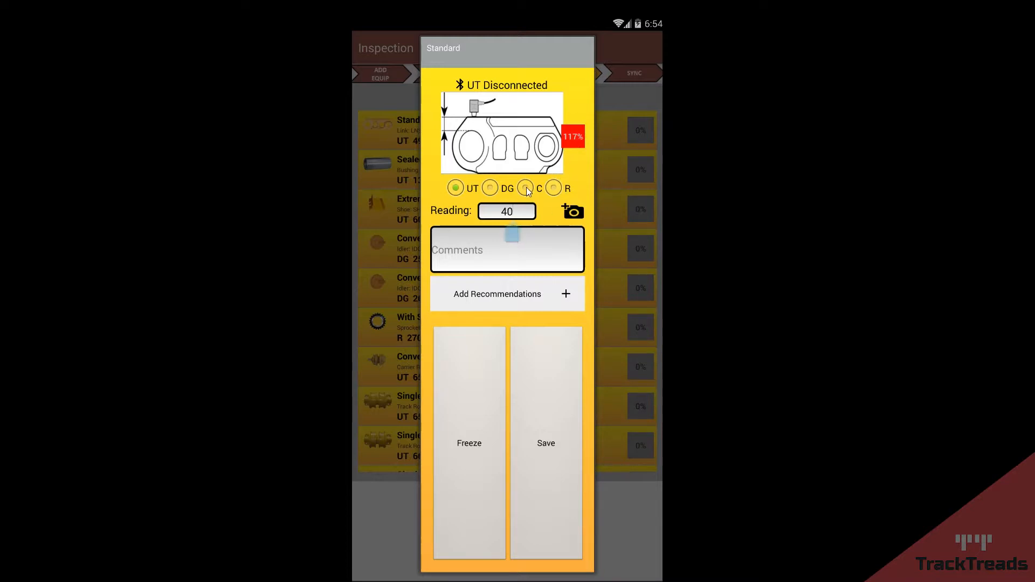
Step: Try the depth gauge and C tools, dismissing the no-limits warning, then return to UT
{"action": "left_click", "coordinate": [489, 188]}
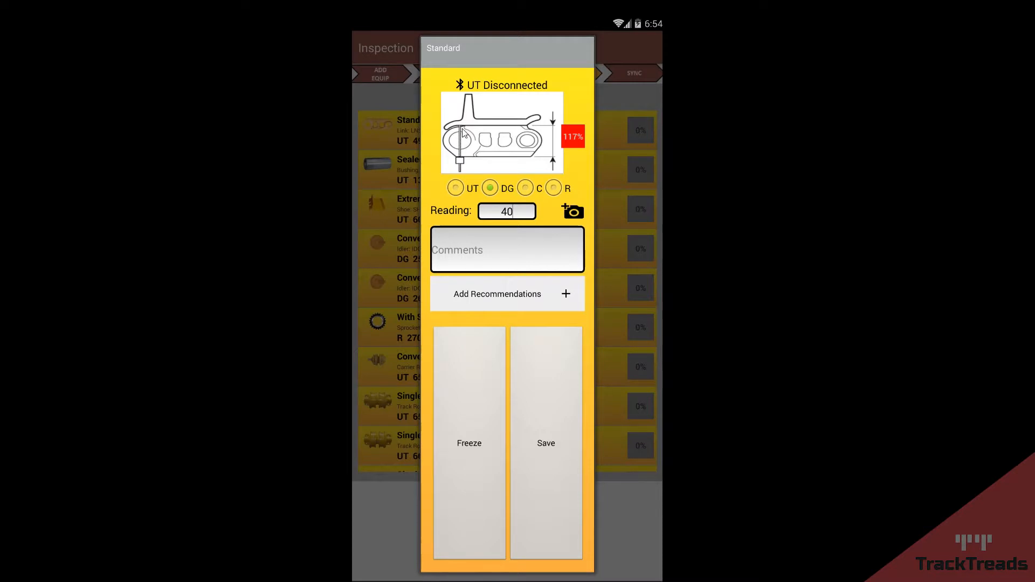
{"action": "left_click", "coordinate": [526, 187]}
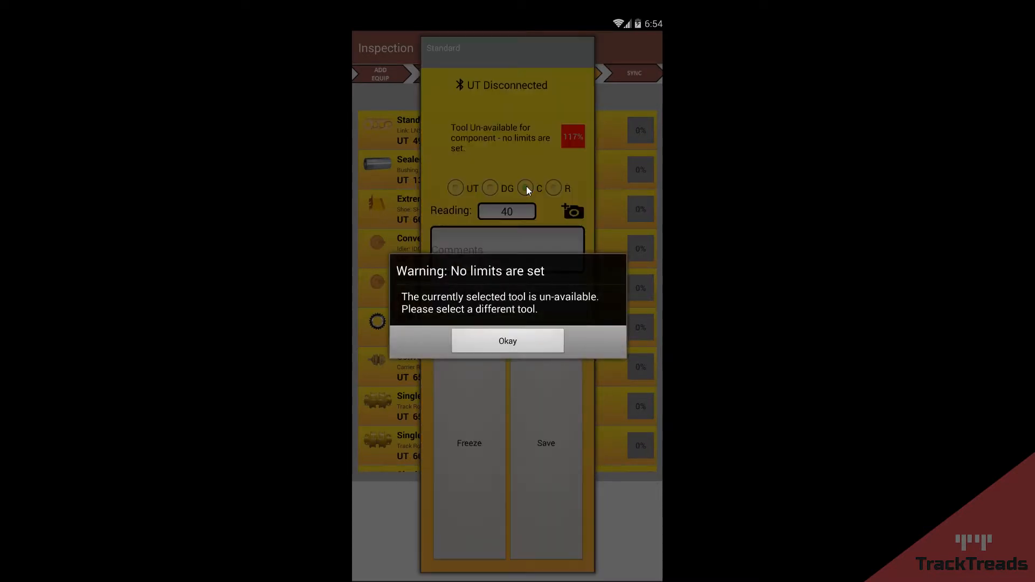
{"action": "left_click", "coordinate": [512, 341]}
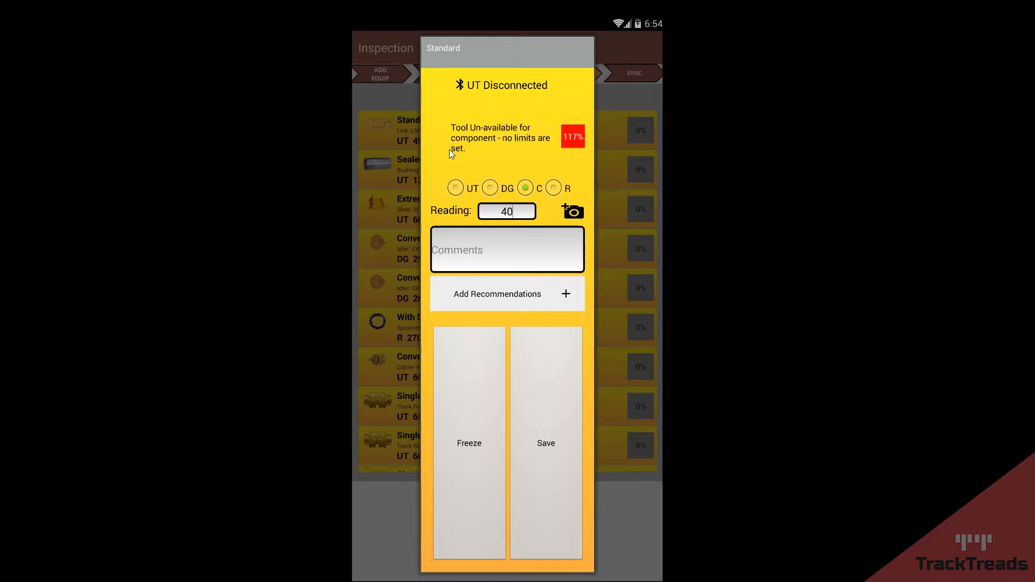
{"action": "left_click", "coordinate": [456, 188]}
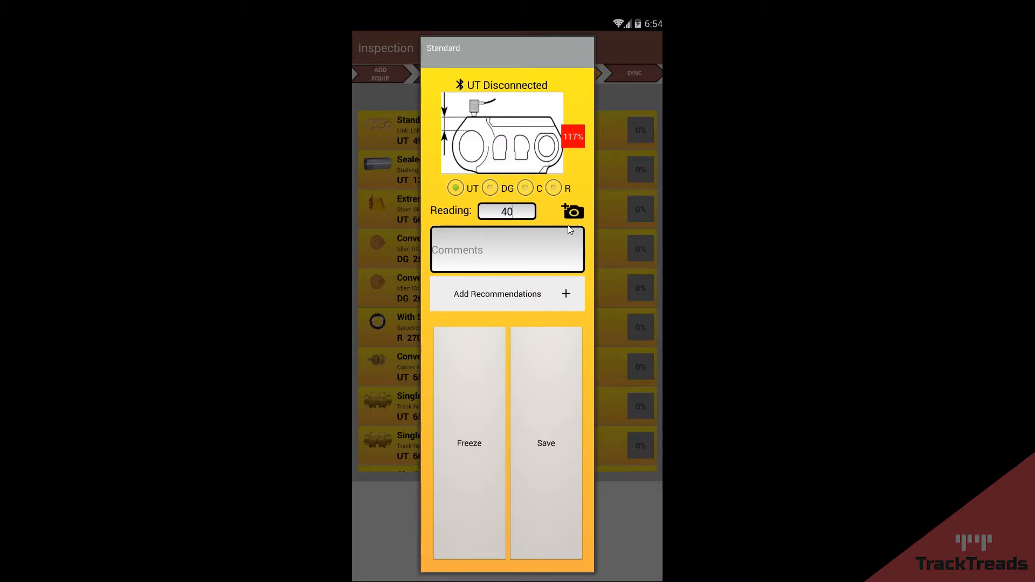
Step: Take and accept a photo for the Standard link reading
{"action": "left_click", "coordinate": [574, 211]}
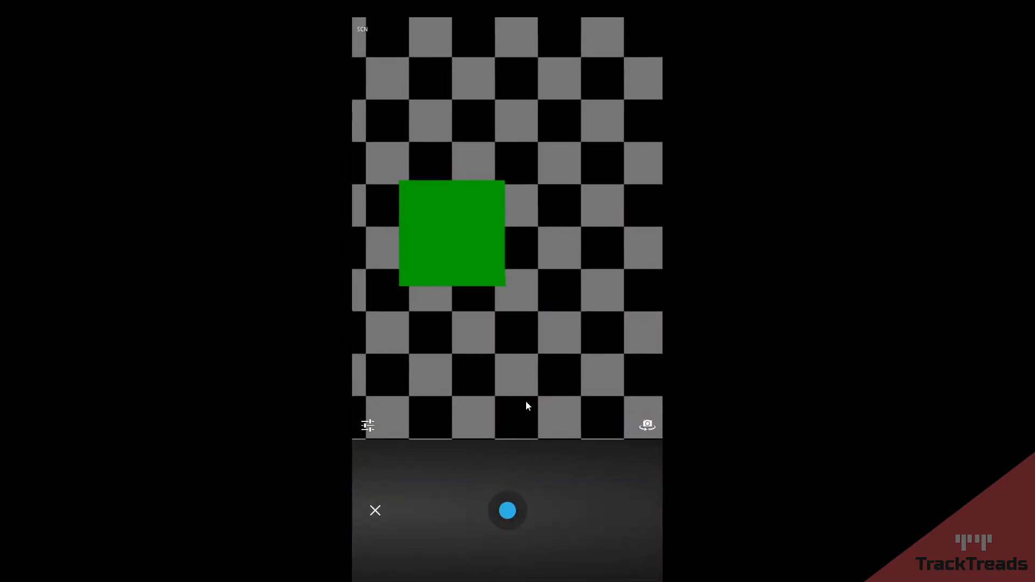
{"action": "left_click", "coordinate": [519, 500]}
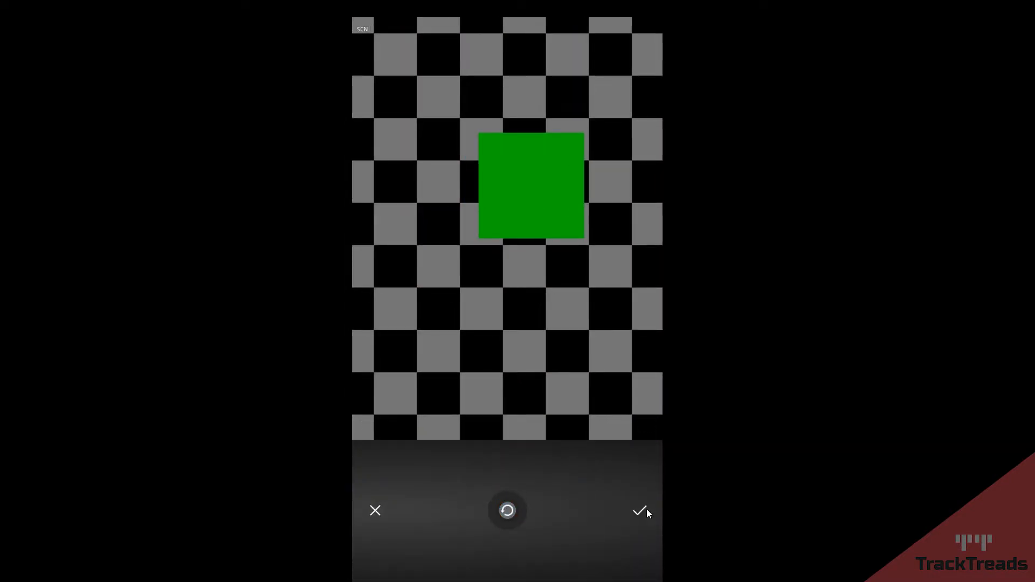
{"action": "left_click", "coordinate": [644, 510]}
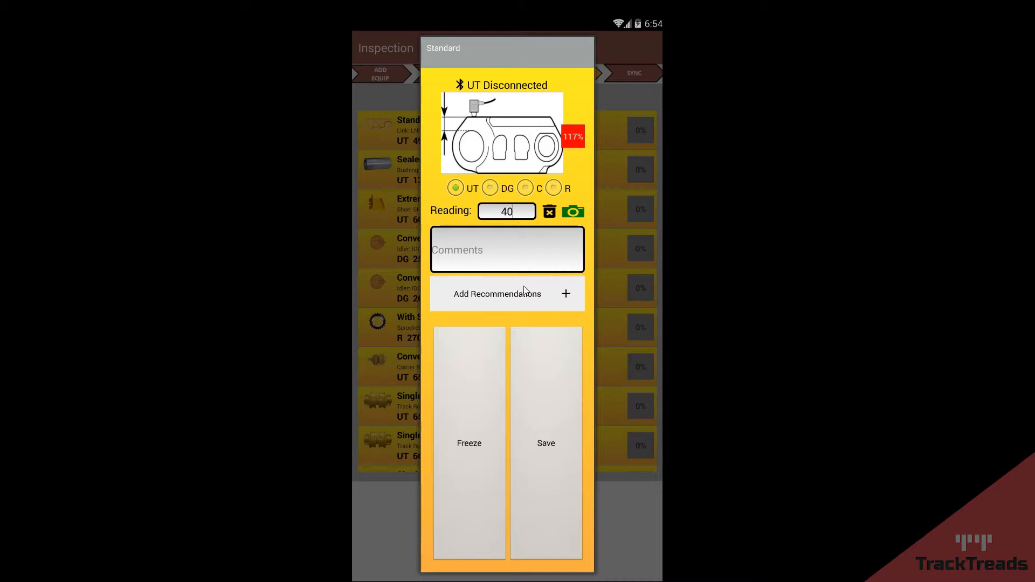
Step: Add an Adjust Tension recommendation and save the link reading of 40
{"action": "left_click", "coordinate": [564, 294]}
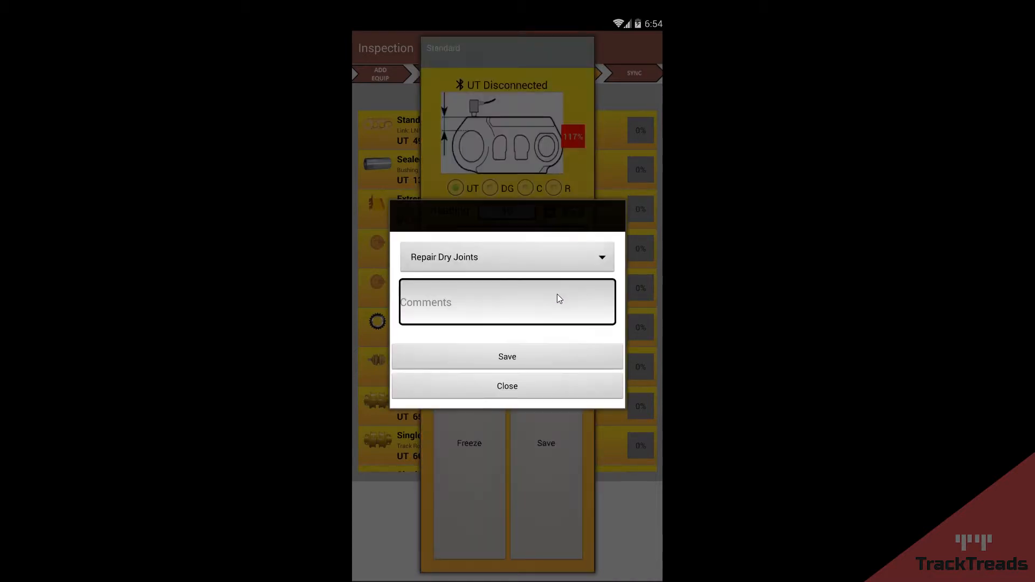
{"action": "left_click", "coordinate": [466, 255]}
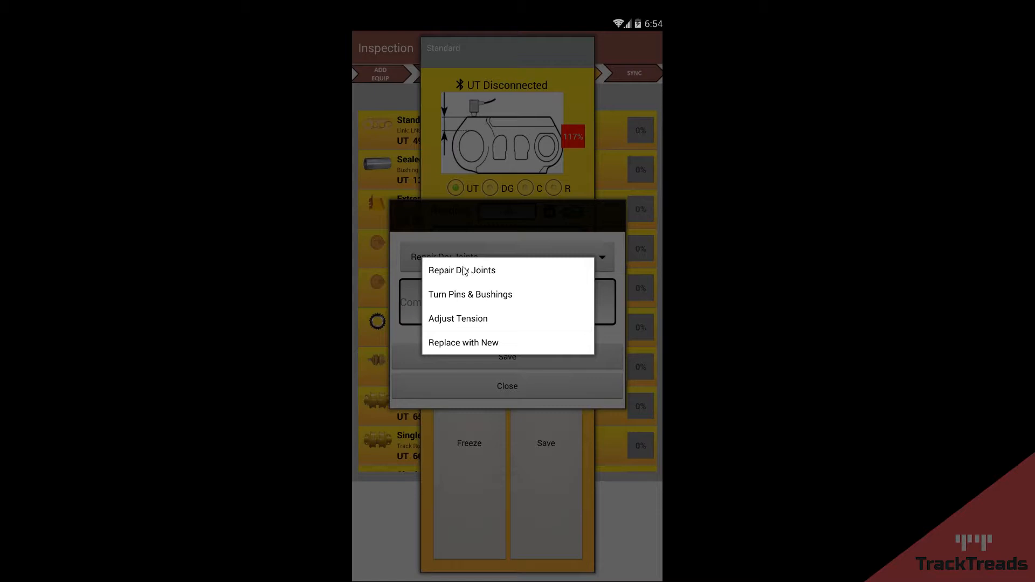
{"action": "left_click", "coordinate": [467, 320]}
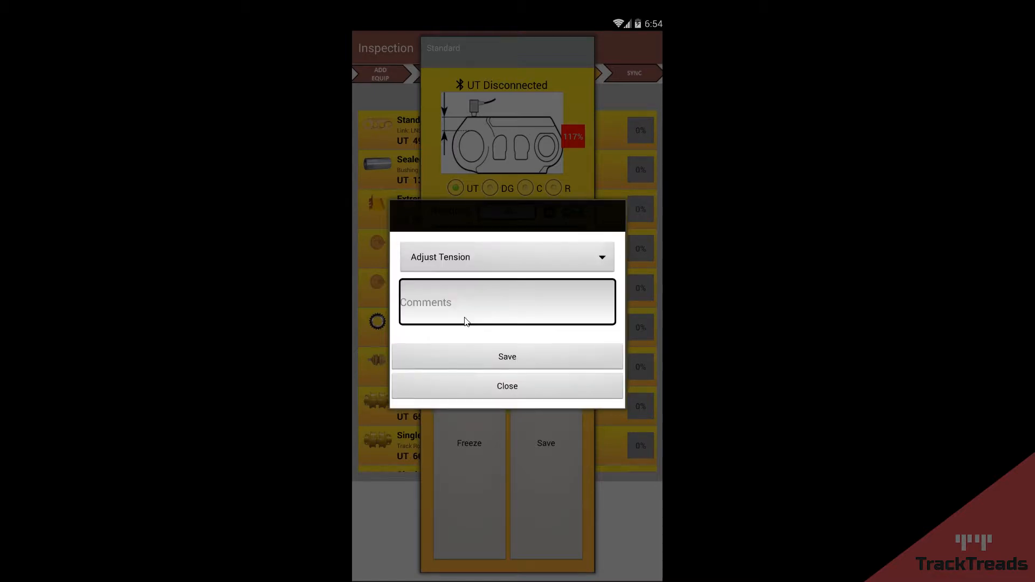
{"action": "left_click", "coordinate": [507, 355]}
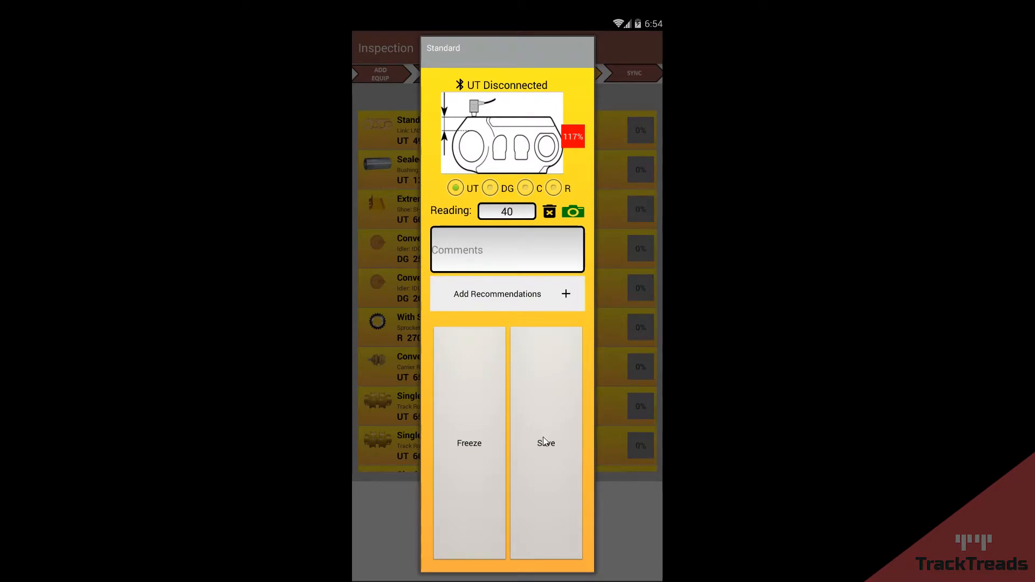
{"action": "left_click", "coordinate": [542, 404]}
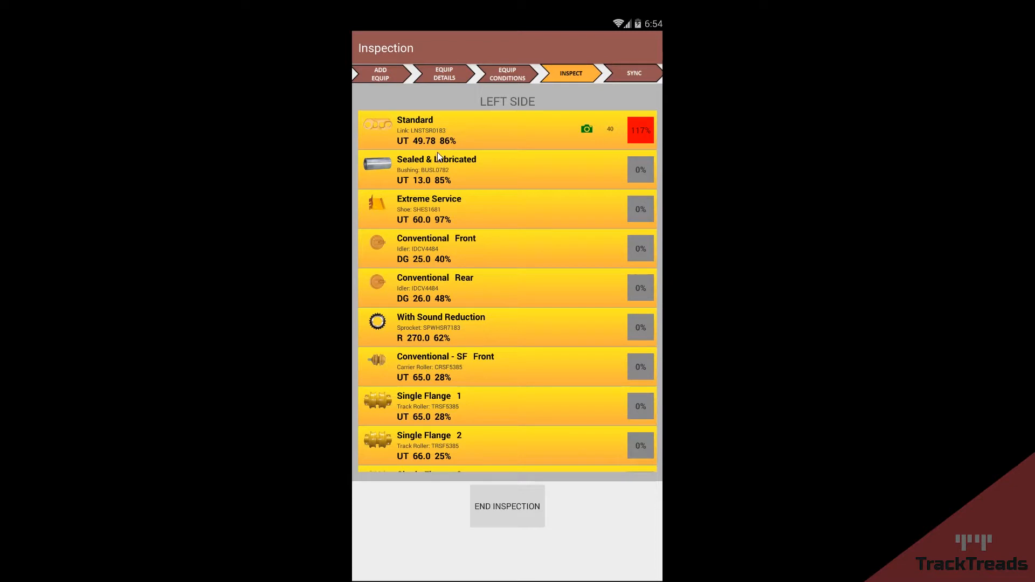
Step: Switch to the right-side readings, end the Train001 inspection, and select Train001 in the equipment list
{"action": "left_click_drag", "start_coordinate": [452, 461], "coordinate": [484, 390]}
{"action": "left_click_drag", "start_coordinate": [571, 309], "coordinate": [437, 319]}
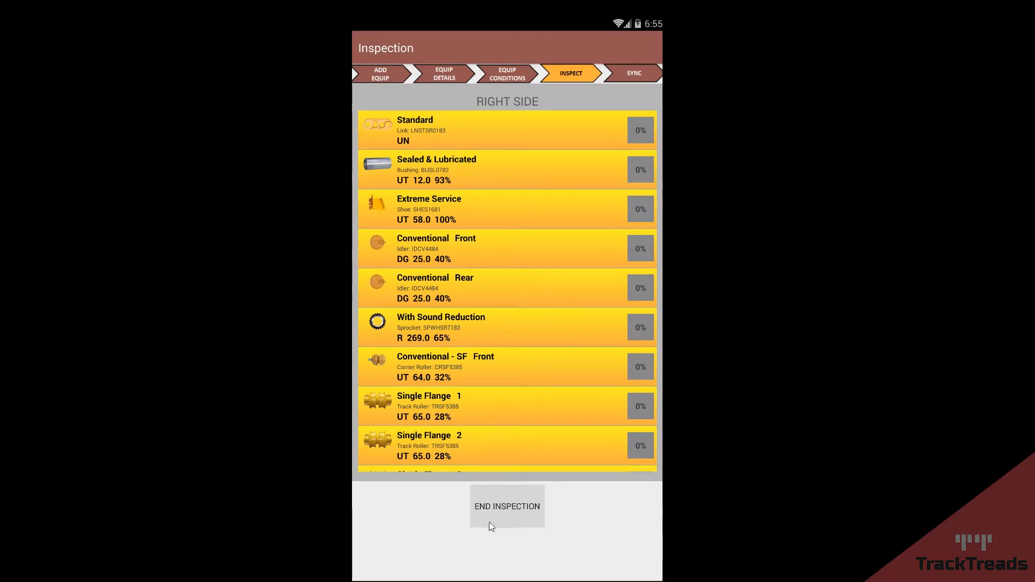
{"action": "left_click", "coordinate": [512, 506]}
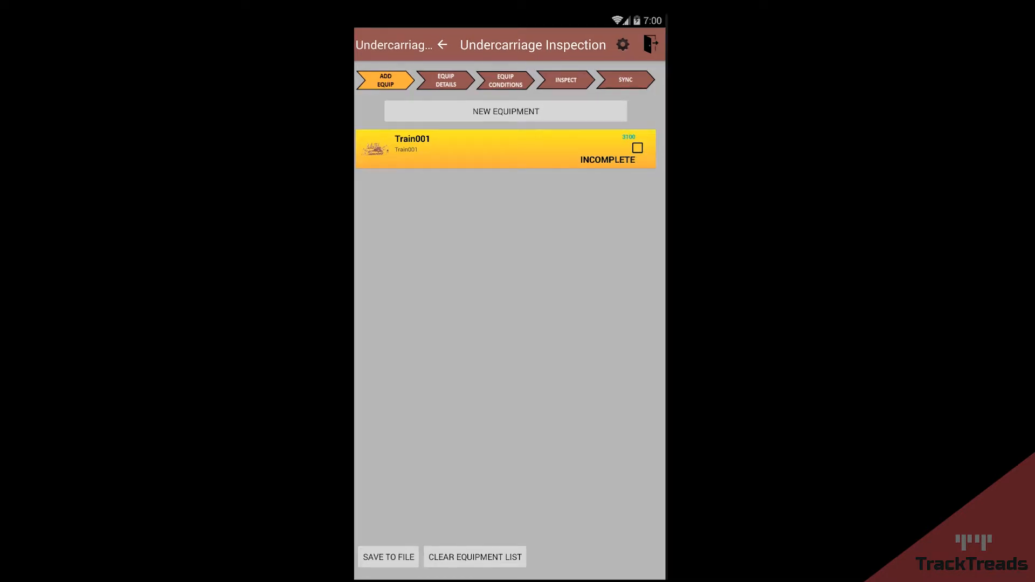
{"action": "left_click", "coordinate": [637, 148]}
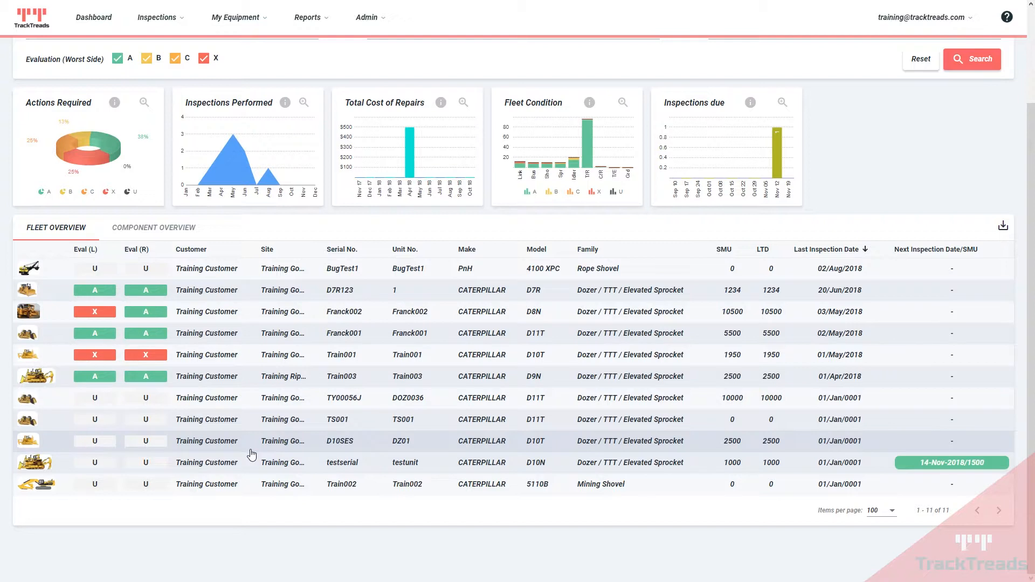
Step: Open the D10N testserial equipment details and scroll through its component tables
{"action": "left_click", "coordinate": [344, 466]}
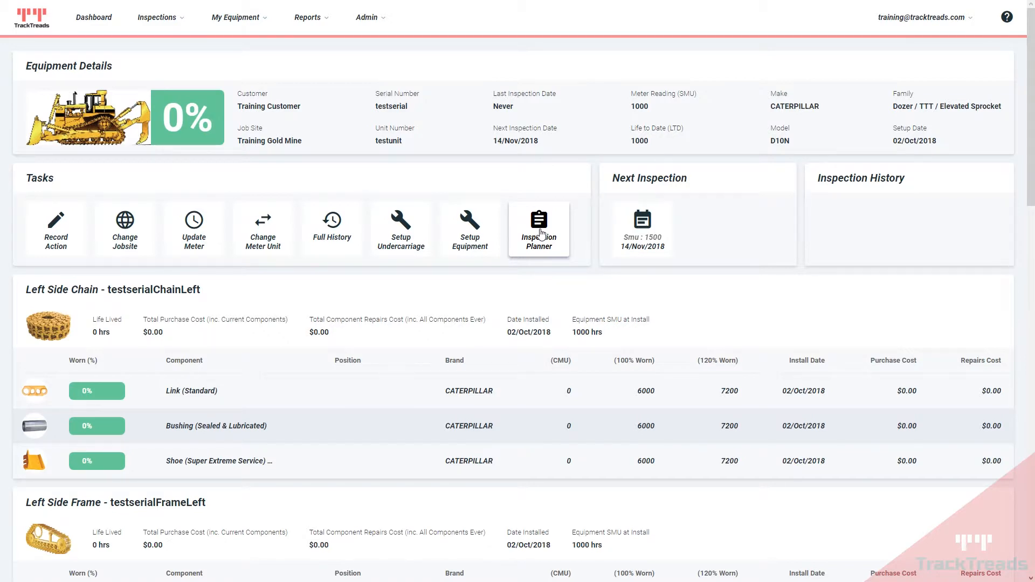
{"action": "scroll", "coordinate": [541, 233], "scroll_direction": "down", "scroll_amount": 3}
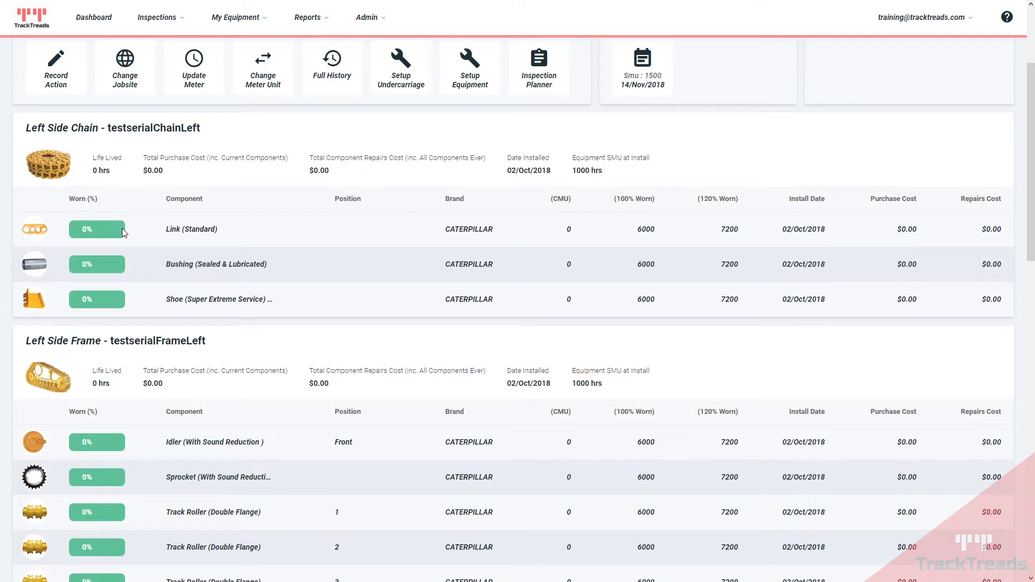
{"action": "scroll", "coordinate": [122, 229], "scroll_direction": "down", "scroll_amount": 12}
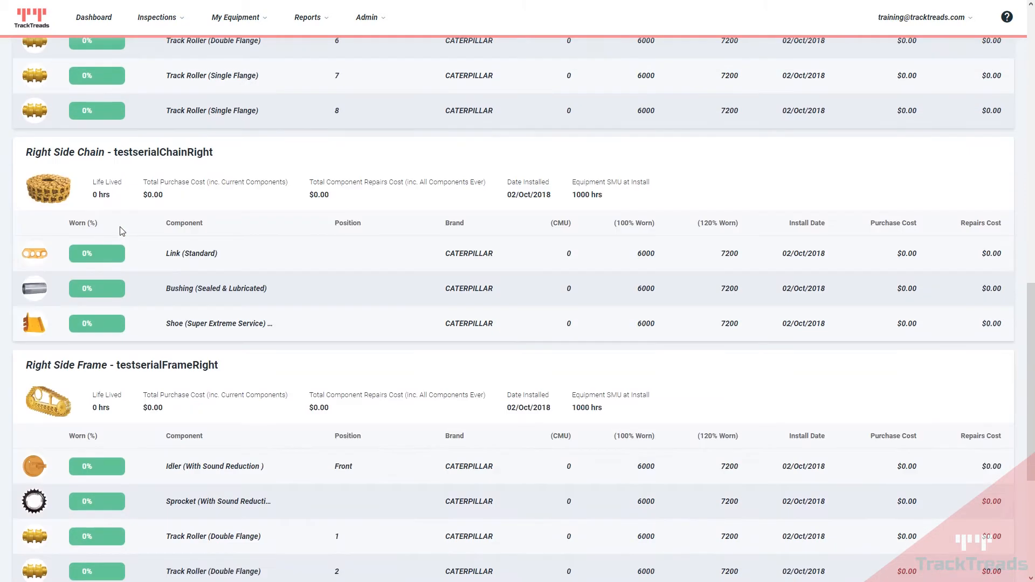
{"action": "scroll", "coordinate": [122, 231], "scroll_direction": "down", "scroll_amount": 3}
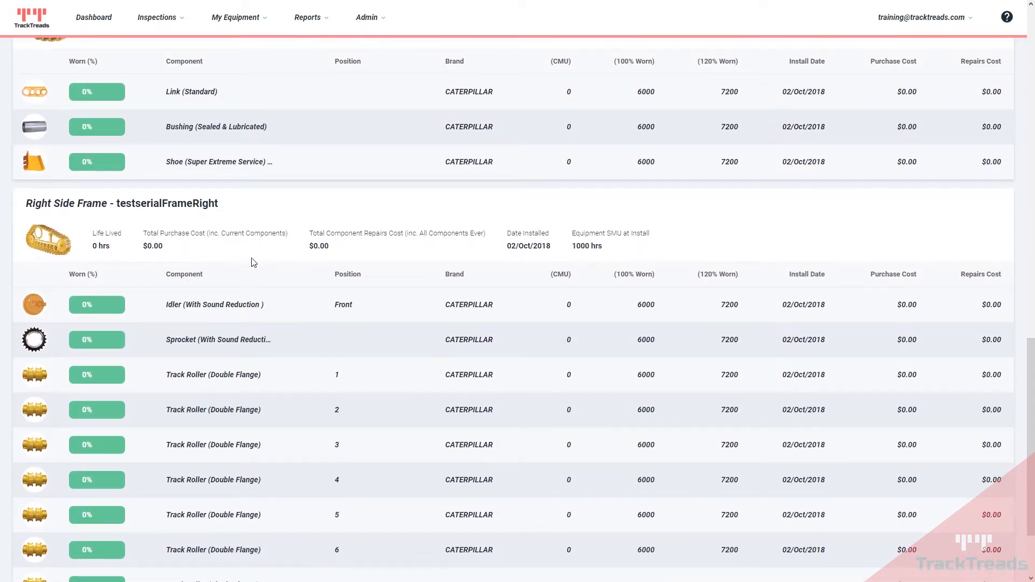
{"action": "scroll", "coordinate": [241, 264], "scroll_direction": "up", "scroll_amount": 15}
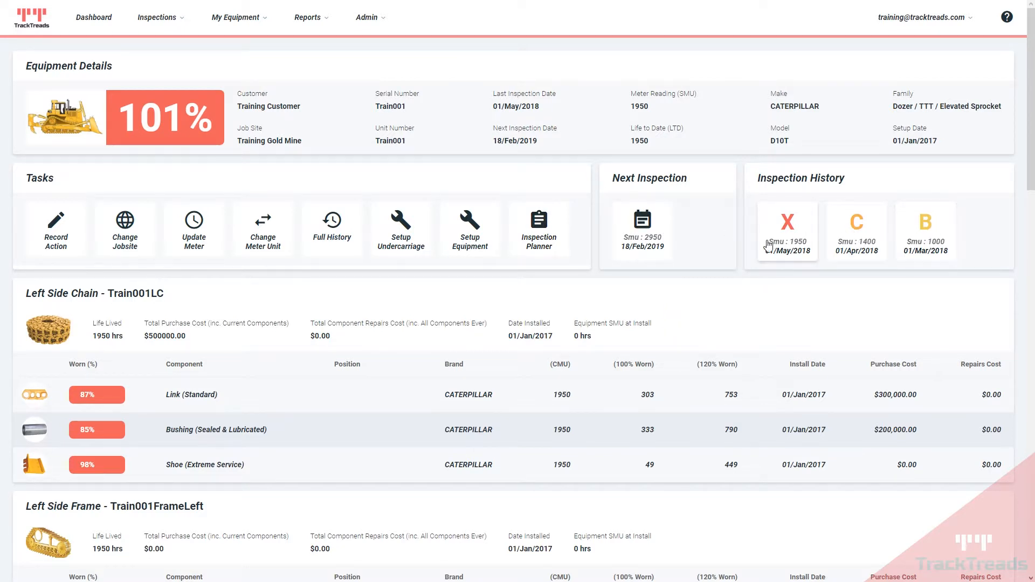
{"action": "scroll", "coordinate": [427, 289], "scroll_direction": "down", "scroll_amount": 3}
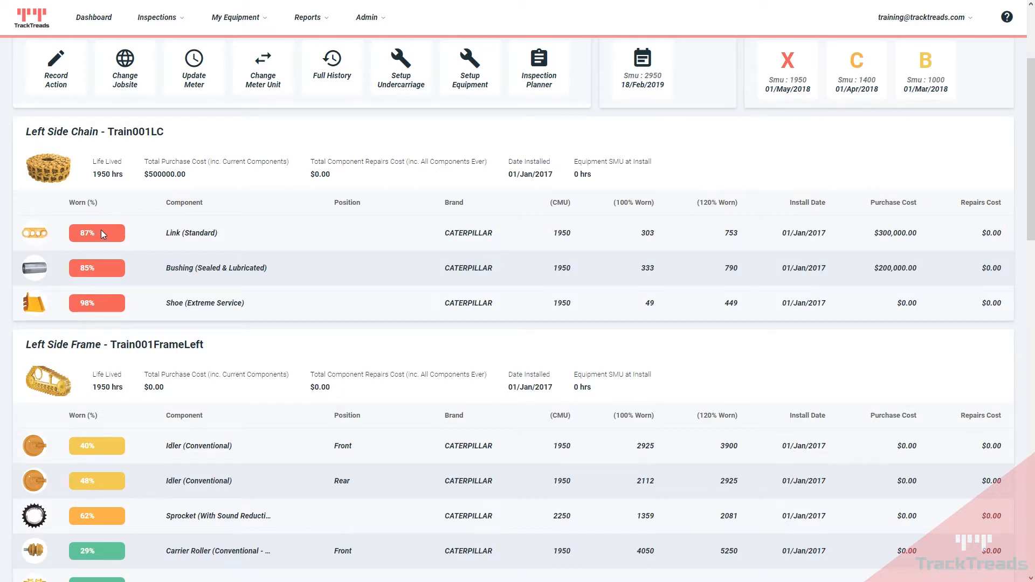
{"action": "double_click", "coordinate": [555, 232]}
{"action": "double_click", "coordinate": [653, 233]}
{"action": "double_click", "coordinate": [730, 234]}
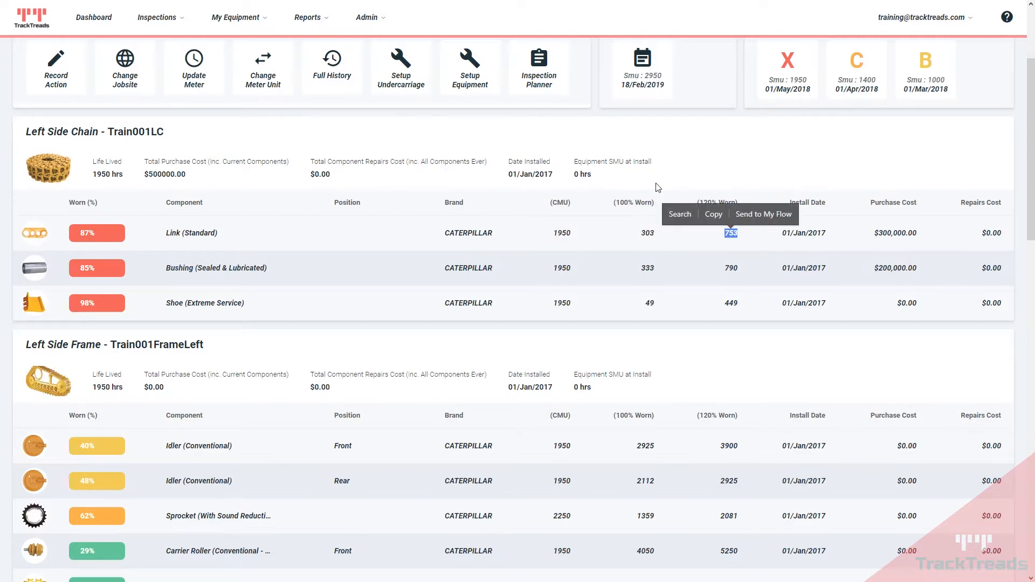
{"action": "left_click", "coordinate": [696, 166]}
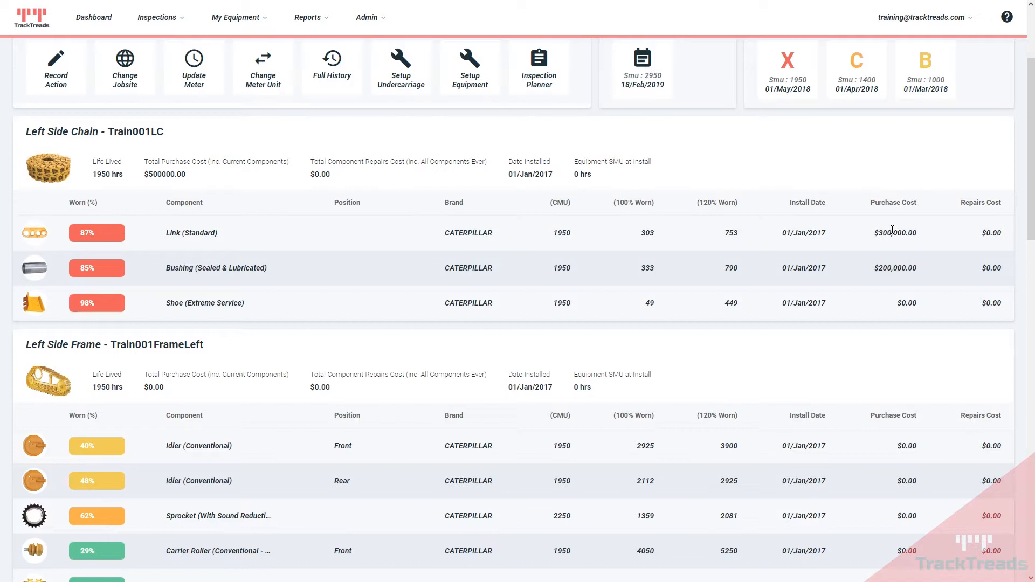
{"action": "scroll", "coordinate": [716, 241], "scroll_direction": "down", "scroll_amount": 17}
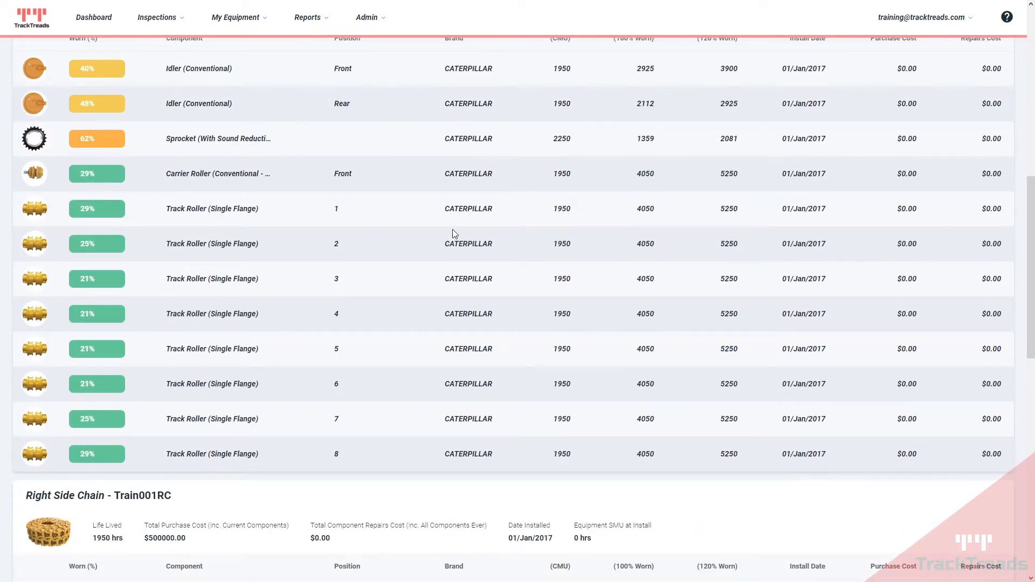
{"action": "scroll", "coordinate": [426, 221], "scroll_direction": "down", "scroll_amount": 2}
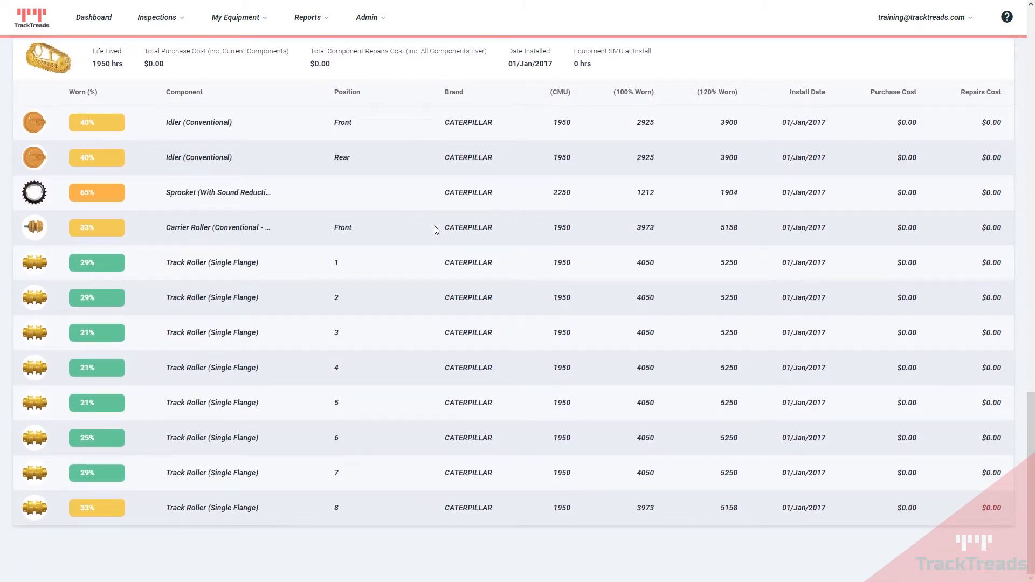
{"action": "scroll", "coordinate": [312, 319], "scroll_direction": "up", "scroll_amount": 8}
{"action": "scroll", "coordinate": [315, 317], "scroll_direction": "up", "scroll_amount": 15}
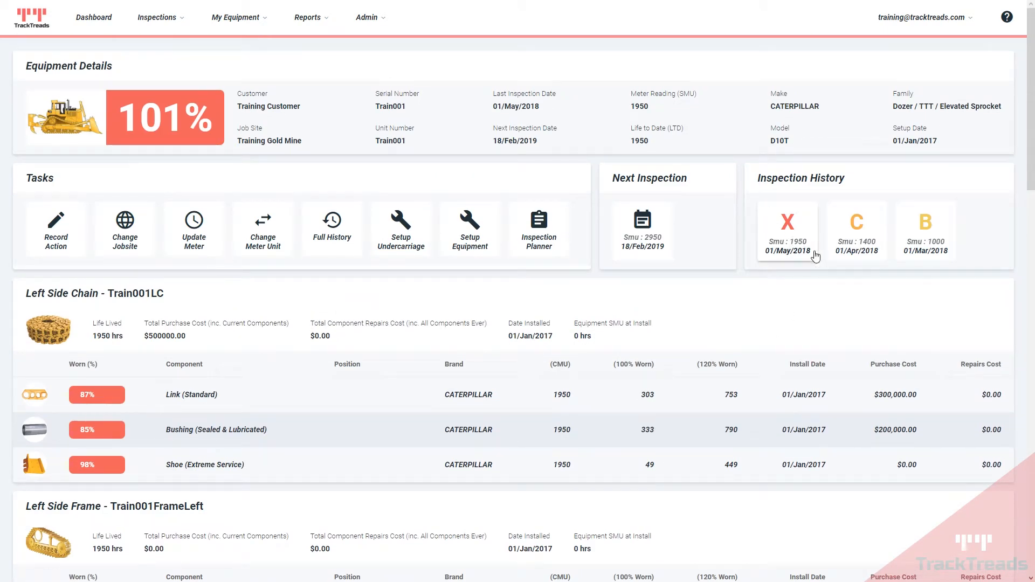
Step: Open the interpretation for the 01/May/2018 inspection and scroll through the page
{"action": "left_click", "coordinate": [810, 231]}
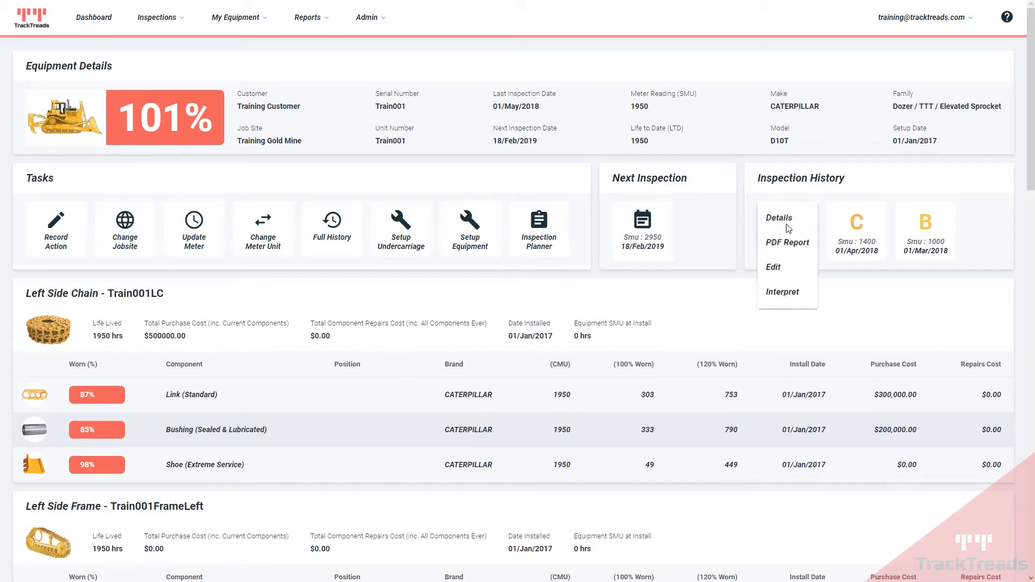
{"action": "left_click", "coordinate": [785, 297]}
{"action": "scroll", "coordinate": [485, 291], "scroll_direction": "down", "scroll_amount": 3}
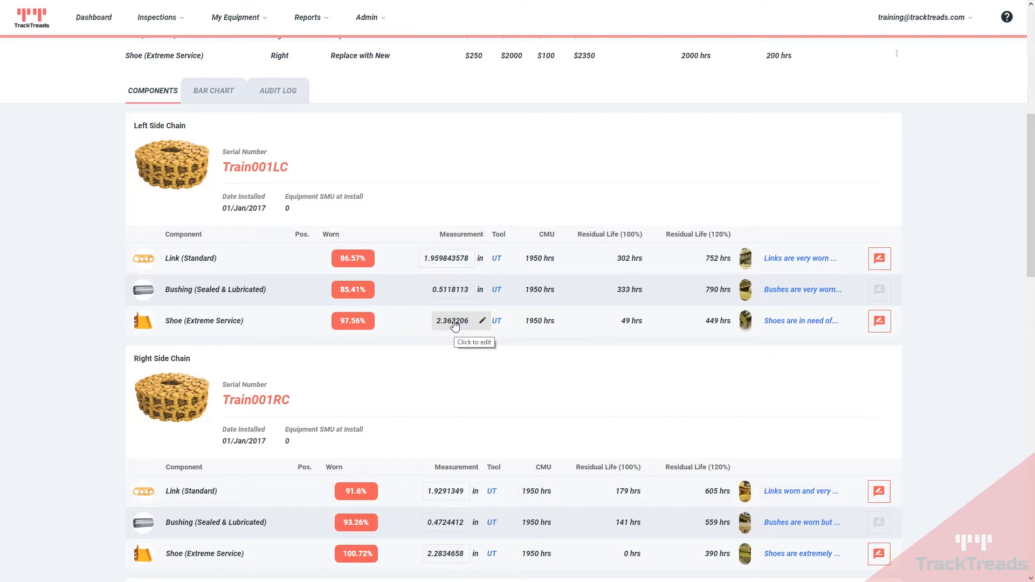
{"action": "scroll", "coordinate": [378, 243], "scroll_direction": "up", "scroll_amount": 7}
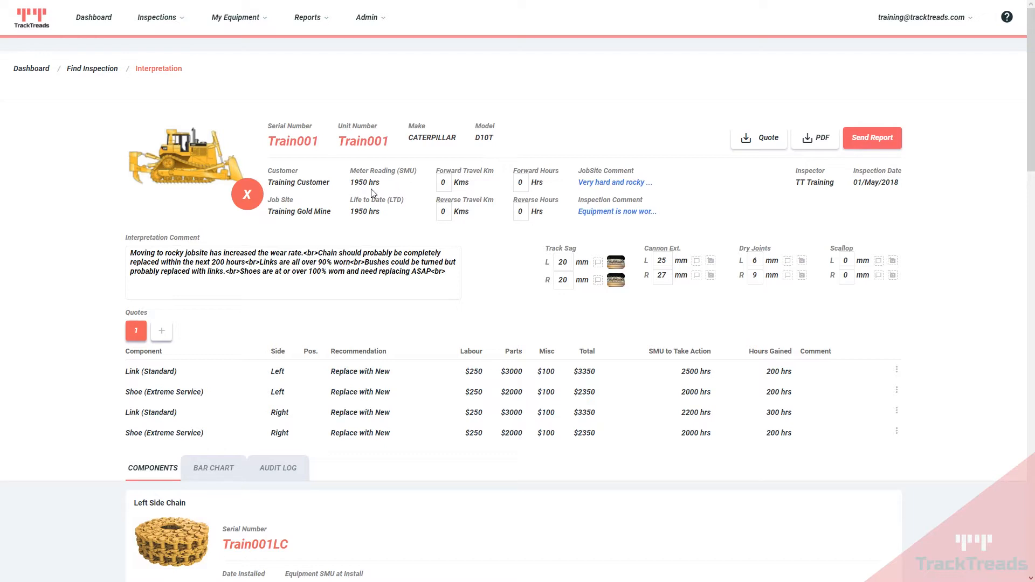
{"action": "scroll", "coordinate": [375, 192], "scroll_direction": "down", "scroll_amount": 14}
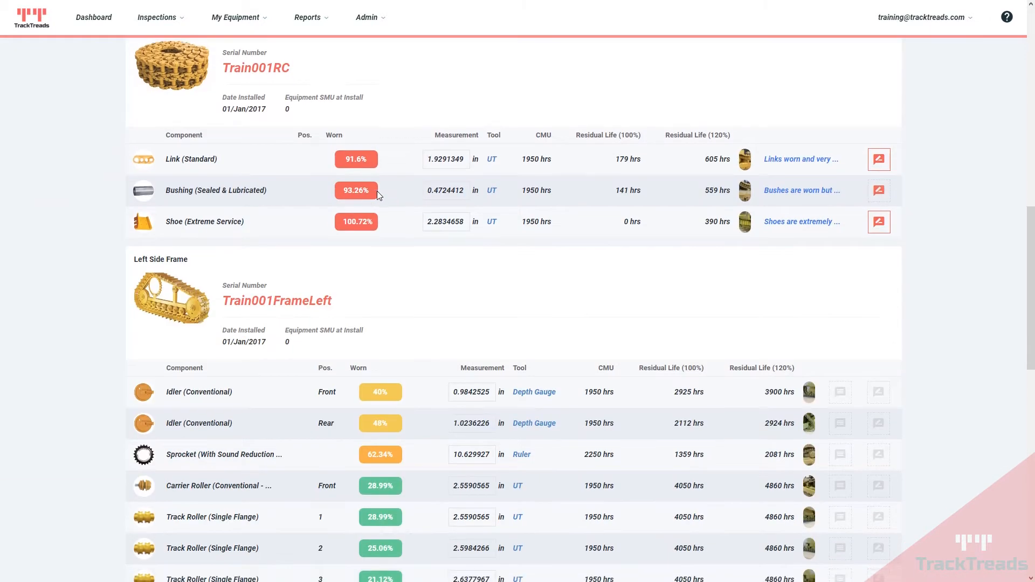
{"action": "scroll", "coordinate": [377, 192], "scroll_direction": "down", "scroll_amount": 14}
{"action": "scroll", "coordinate": [370, 223], "scroll_direction": "up", "scroll_amount": 10}
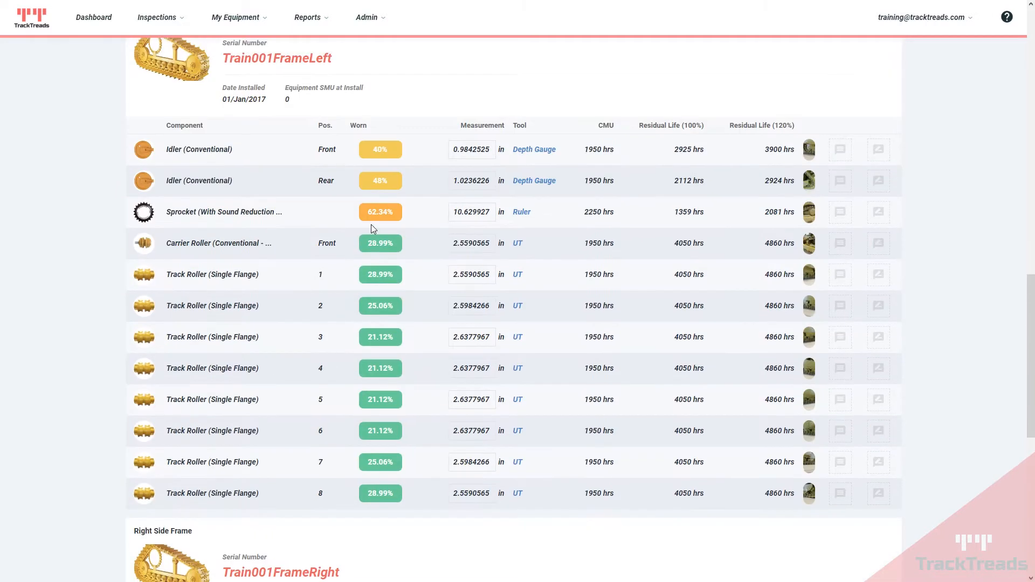
{"action": "scroll", "coordinate": [371, 225], "scroll_direction": "up", "scroll_amount": 3}
{"action": "scroll", "coordinate": [371, 224], "scroll_direction": "up", "scroll_amount": 14}
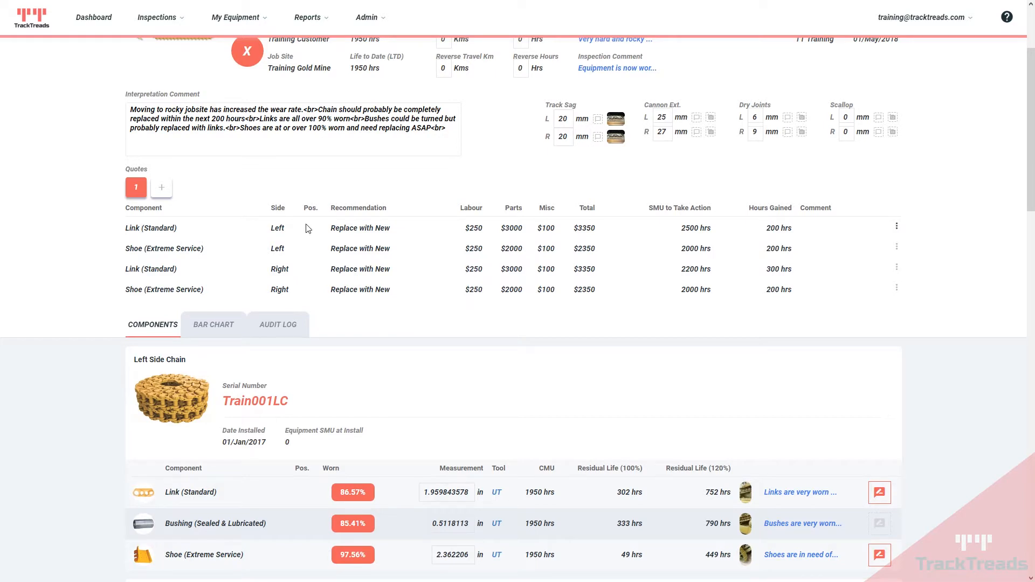
Step: Highlight the quote values: first recommendation, $3350 total, 2500 hrs, and 200 hours gained
{"action": "left_click_drag", "start_coordinate": [333, 229], "coordinate": [611, 236]}
{"action": "left_click", "coordinate": [597, 323]}
{"action": "left_click_drag", "start_coordinate": [683, 231], "coordinate": [723, 237]}
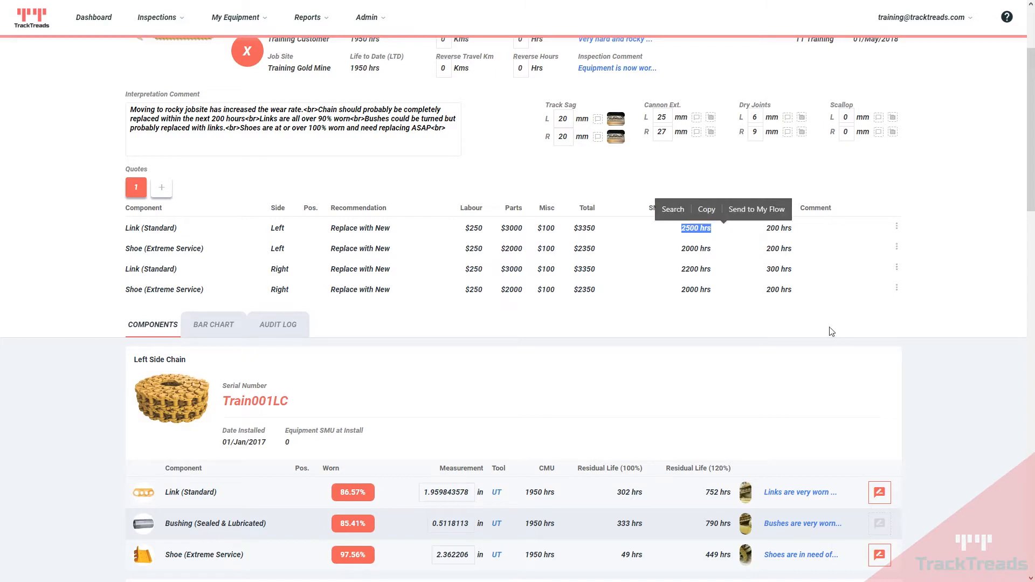
{"action": "left_click", "coordinate": [806, 338]}
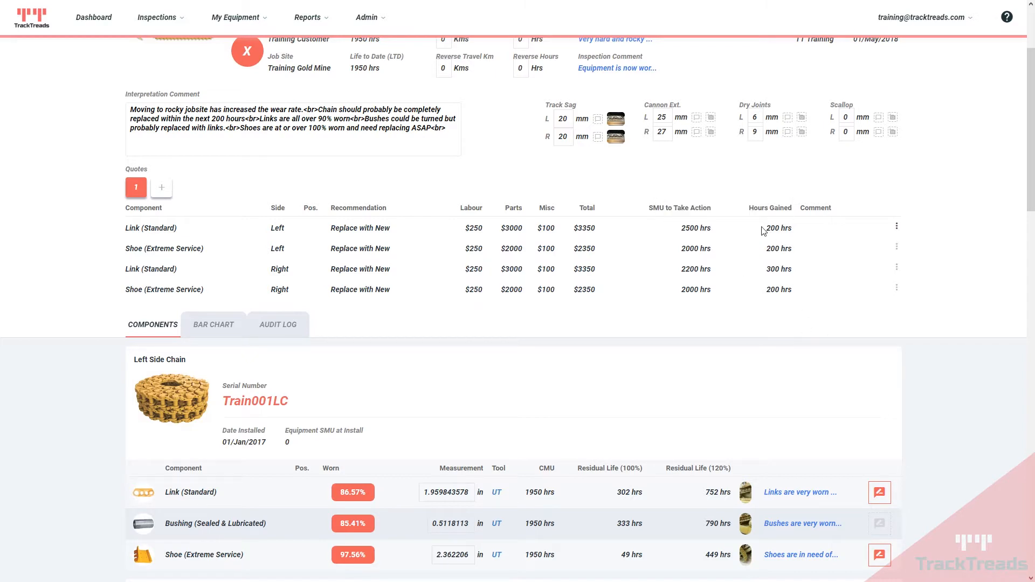
{"action": "left_click_drag", "start_coordinate": [765, 229], "coordinate": [797, 232]}
{"action": "left_click_drag", "start_coordinate": [771, 250], "coordinate": [803, 253]}
{"action": "left_click", "coordinate": [799, 267]}
{"action": "scroll", "coordinate": [546, 167], "scroll_direction": "up", "scroll_amount": 2}
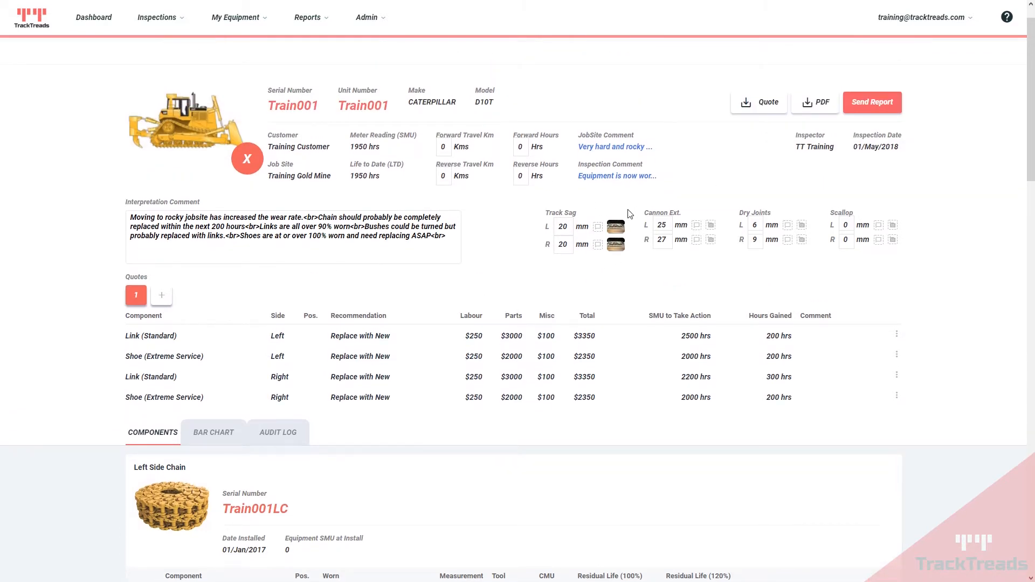
Step: View the enlarged left Track Sag and left Link inspection photos
{"action": "left_click", "coordinate": [616, 227]}
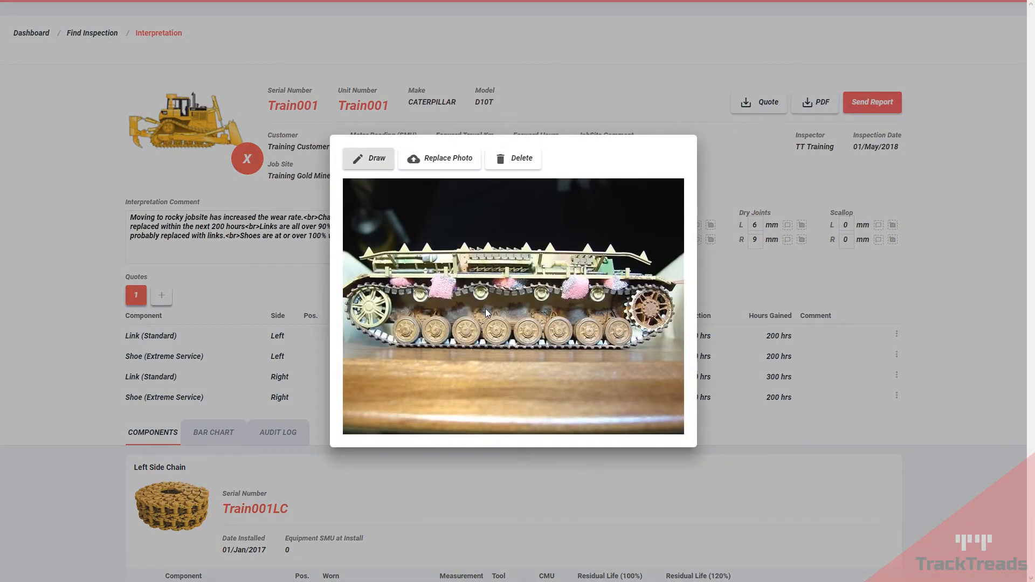
{"action": "left_click", "coordinate": [616, 92]}
{"action": "scroll", "coordinate": [226, 280], "scroll_direction": "down", "scroll_amount": 6}
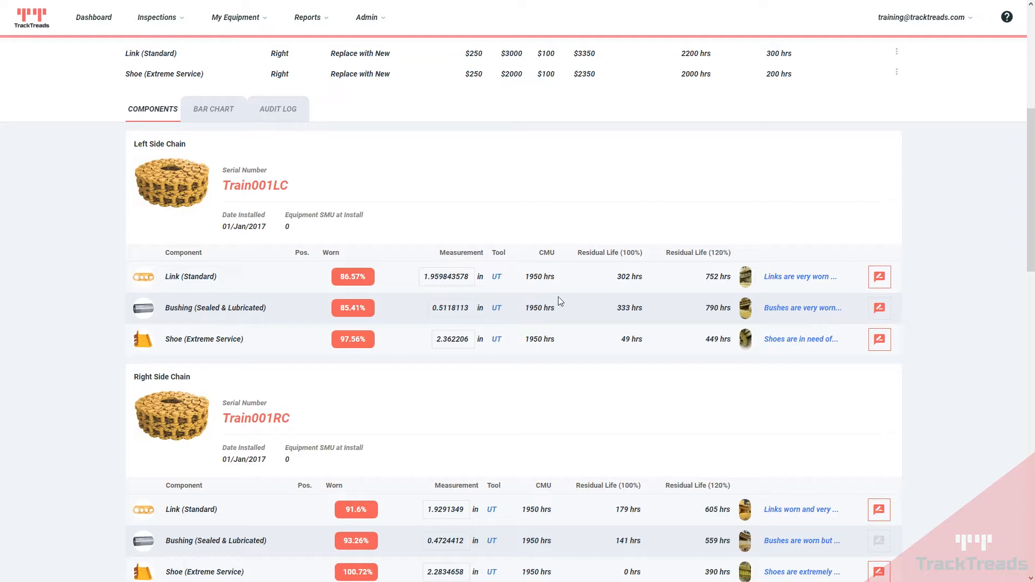
{"action": "left_click", "coordinate": [746, 279]}
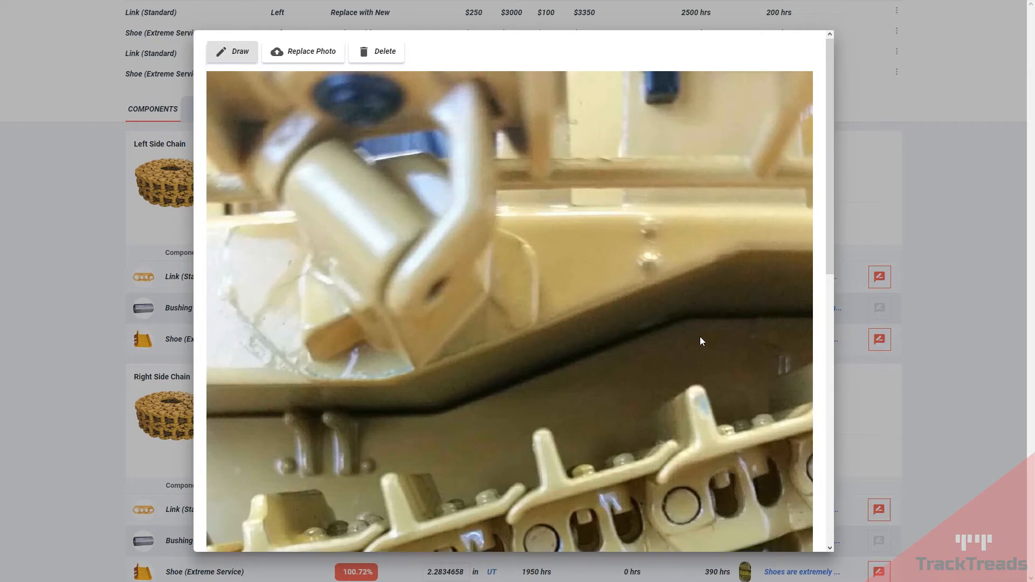
{"action": "scroll", "coordinate": [701, 331], "scroll_direction": "down", "scroll_amount": 3}
{"action": "left_click", "coordinate": [977, 183]}
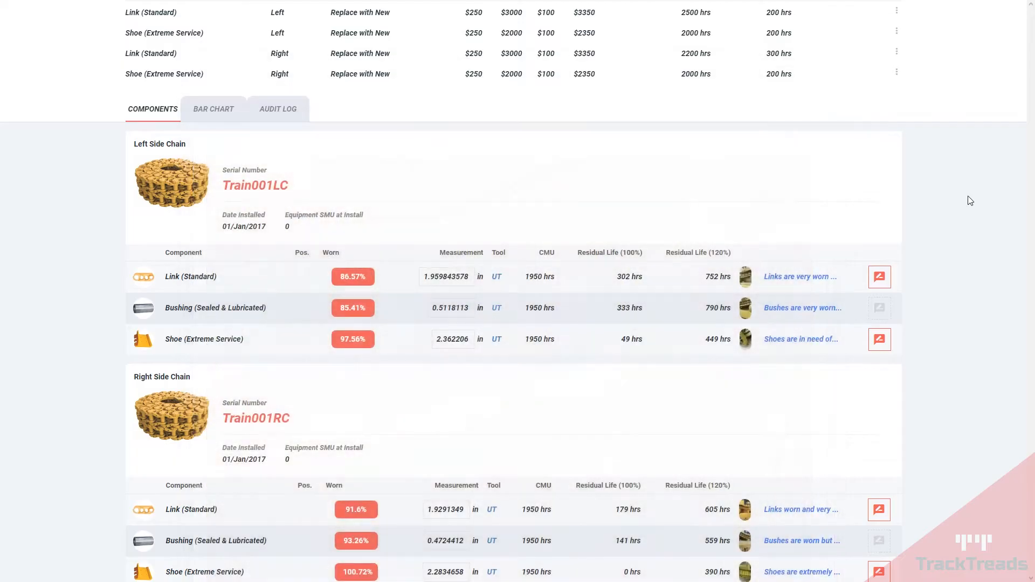
Step: Save the left Link comment 'Links are very worn and need replacing'
{"action": "left_click", "coordinate": [783, 279]}
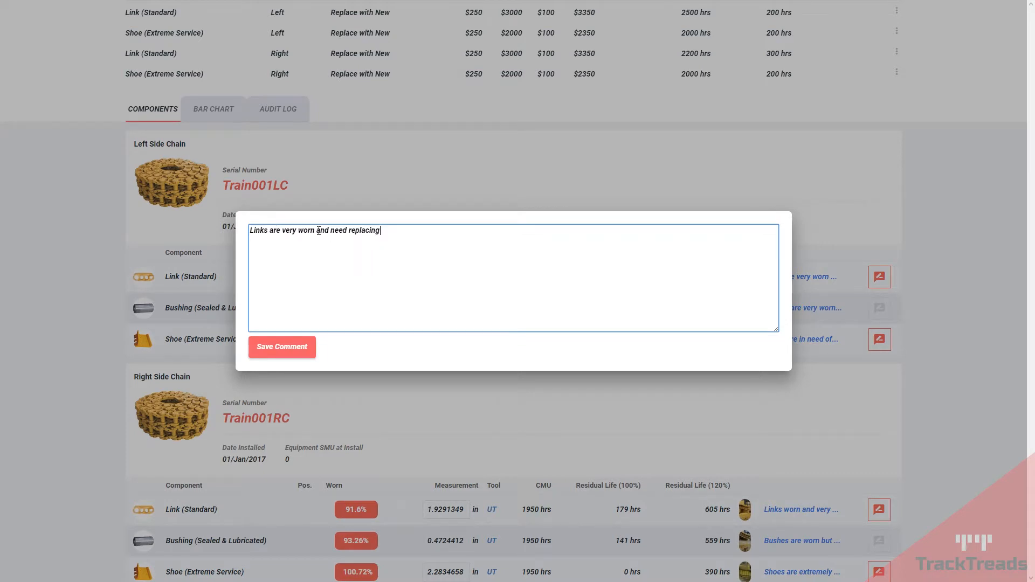
{"action": "left_click", "coordinate": [282, 349]}
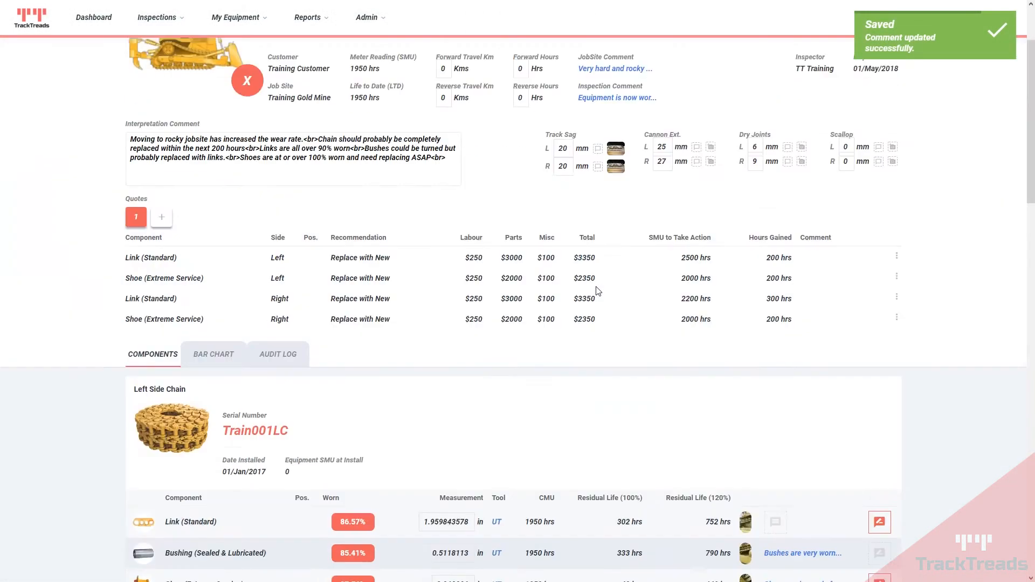
{"action": "scroll", "coordinate": [597, 291], "scroll_direction": "up", "scroll_amount": 2}
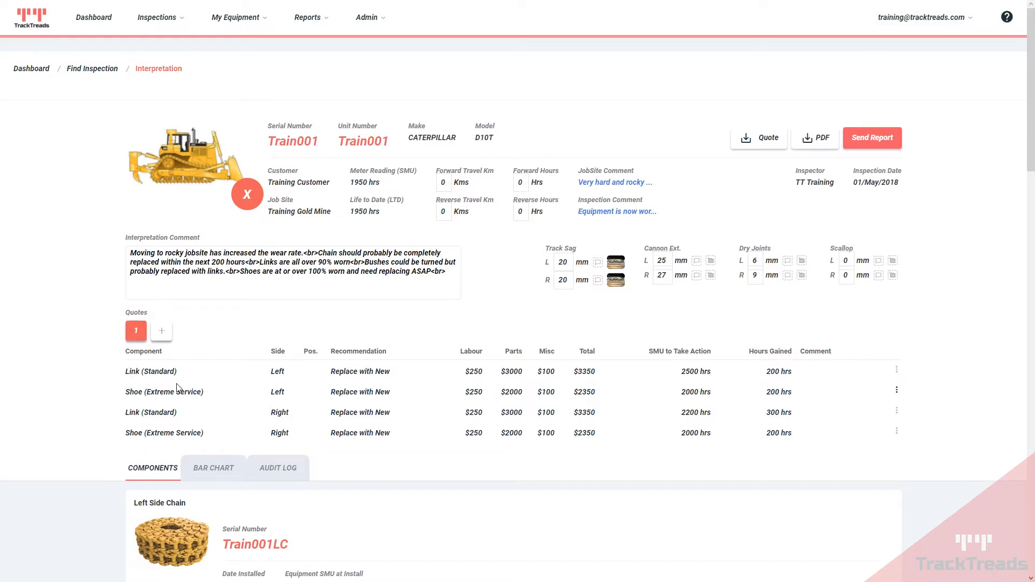
Step: Review the interpretation comment text and generate the inspection report as a PDF
{"action": "left_click_drag", "start_coordinate": [133, 254], "coordinate": [457, 276]}
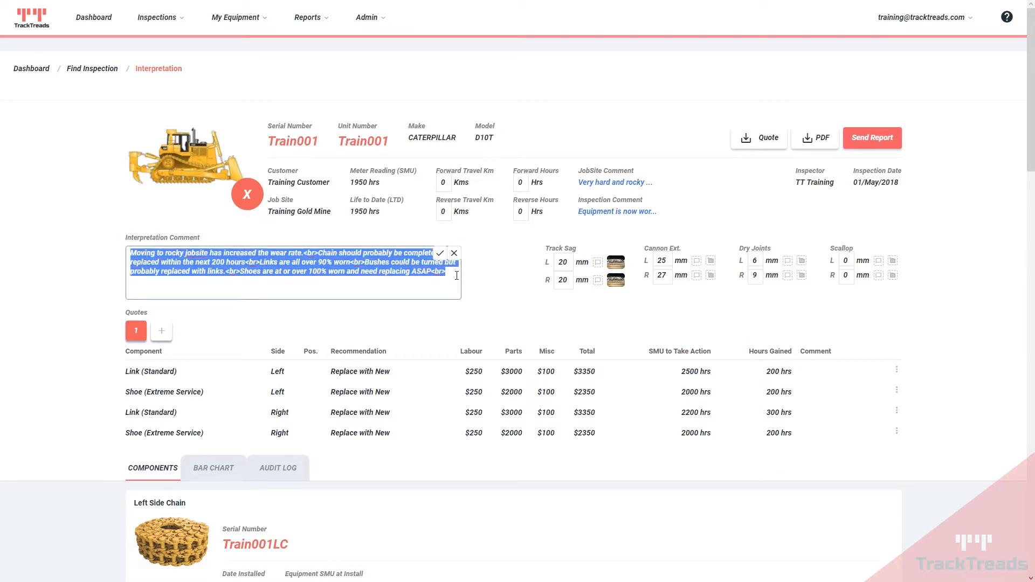
{"action": "left_click", "coordinate": [384, 288]}
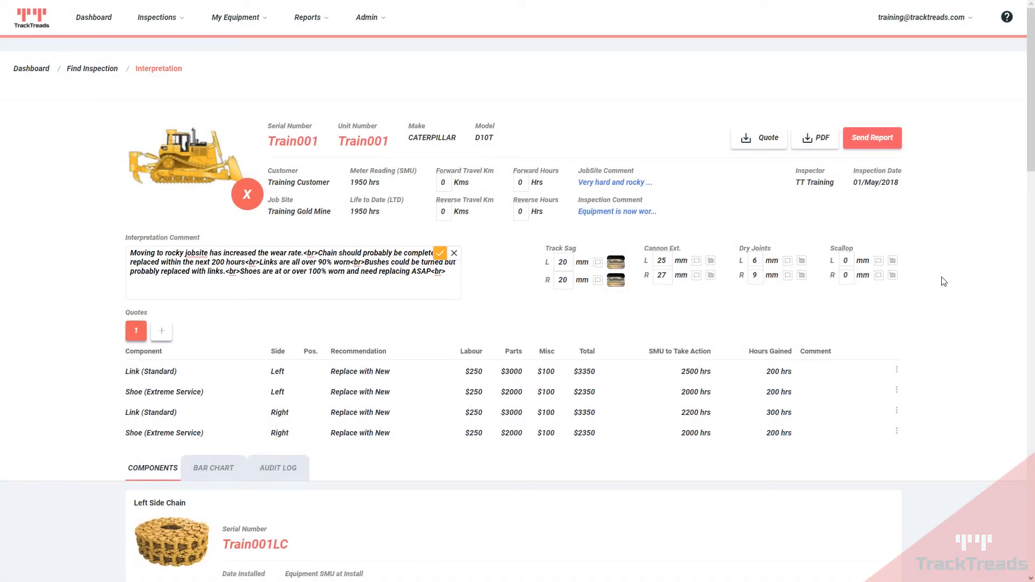
{"action": "left_click", "coordinate": [823, 141]}
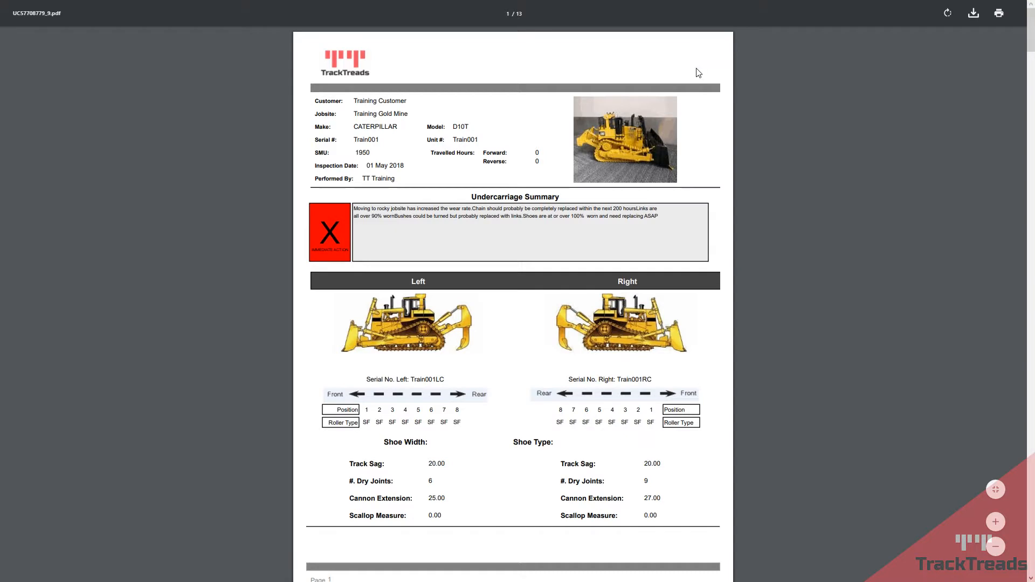
Step: Scroll the PDF to the recommendations page and highlight the left link's recommended action
{"action": "scroll", "coordinate": [593, 217], "scroll_direction": "down", "scroll_amount": 5}
{"action": "scroll", "coordinate": [593, 217], "scroll_direction": "up", "scroll_amount": 3}
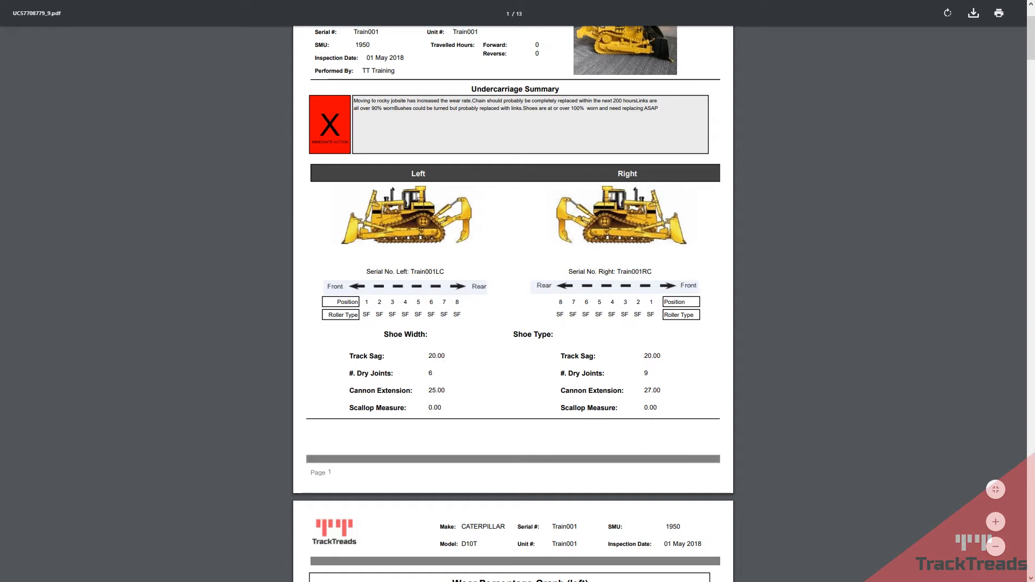
{"action": "scroll", "coordinate": [422, 208], "scroll_direction": "down", "scroll_amount": 1}
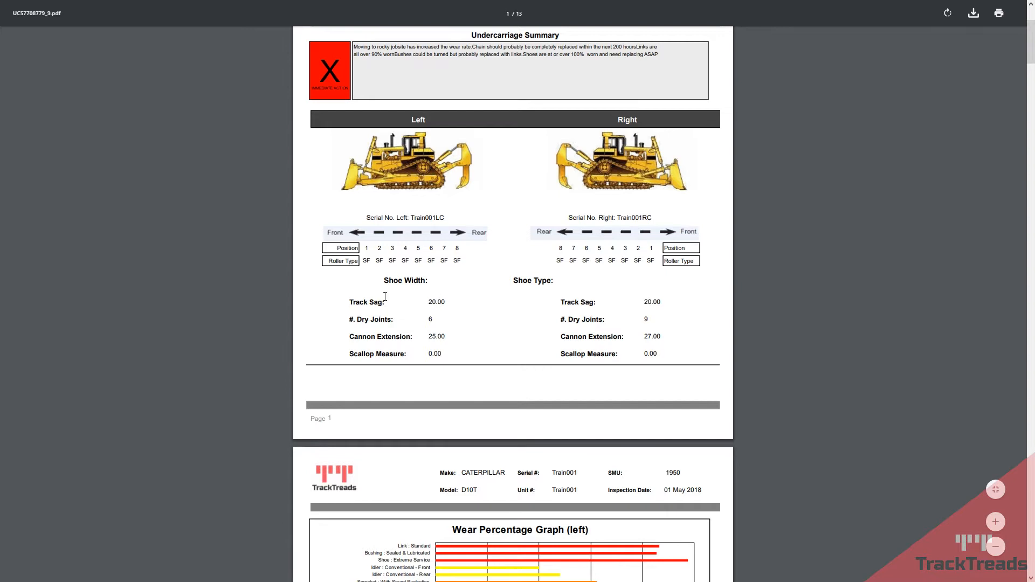
{"action": "scroll", "coordinate": [388, 303], "scroll_direction": "down", "scroll_amount": 5}
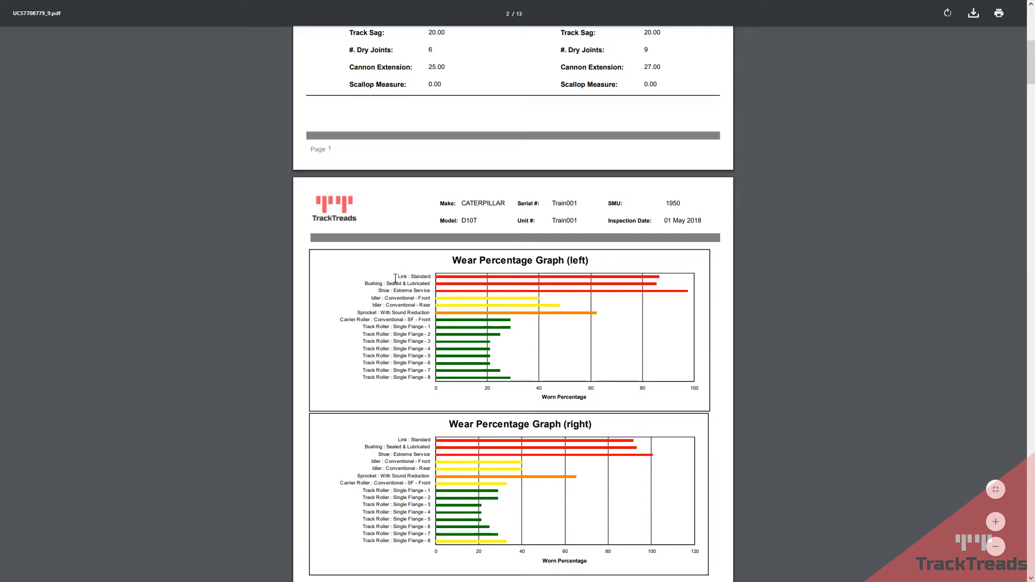
{"action": "scroll", "coordinate": [395, 278], "scroll_direction": "down", "scroll_amount": 2}
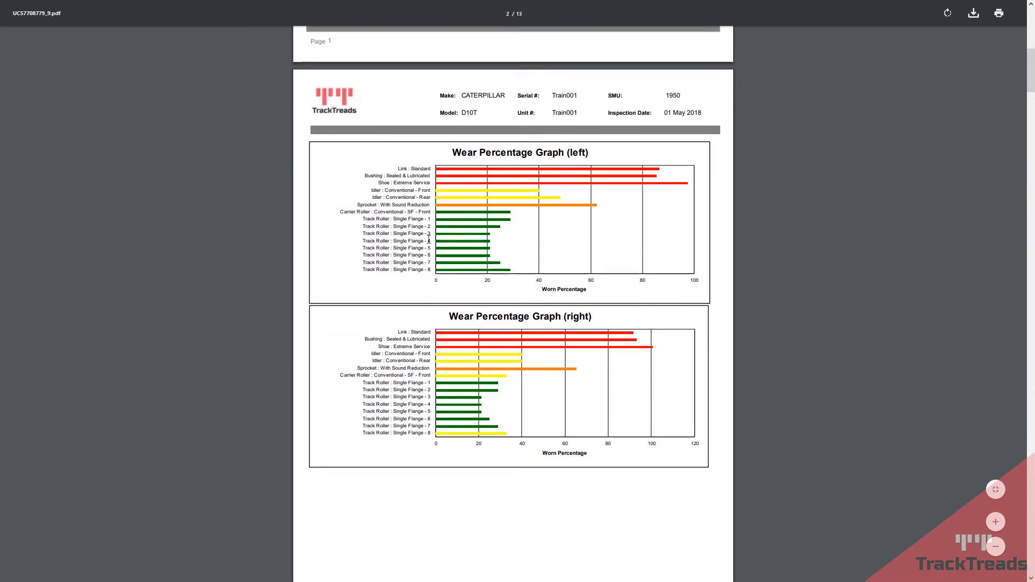
{"action": "scroll", "coordinate": [463, 350], "scroll_direction": "down", "scroll_amount": 10}
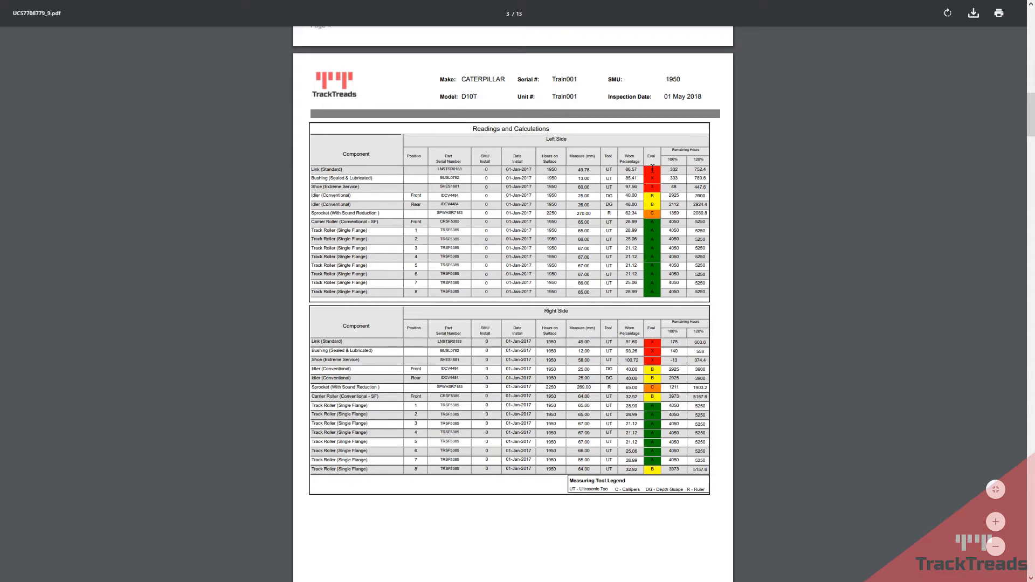
{"action": "scroll", "coordinate": [651, 259], "scroll_direction": "down", "scroll_amount": 10}
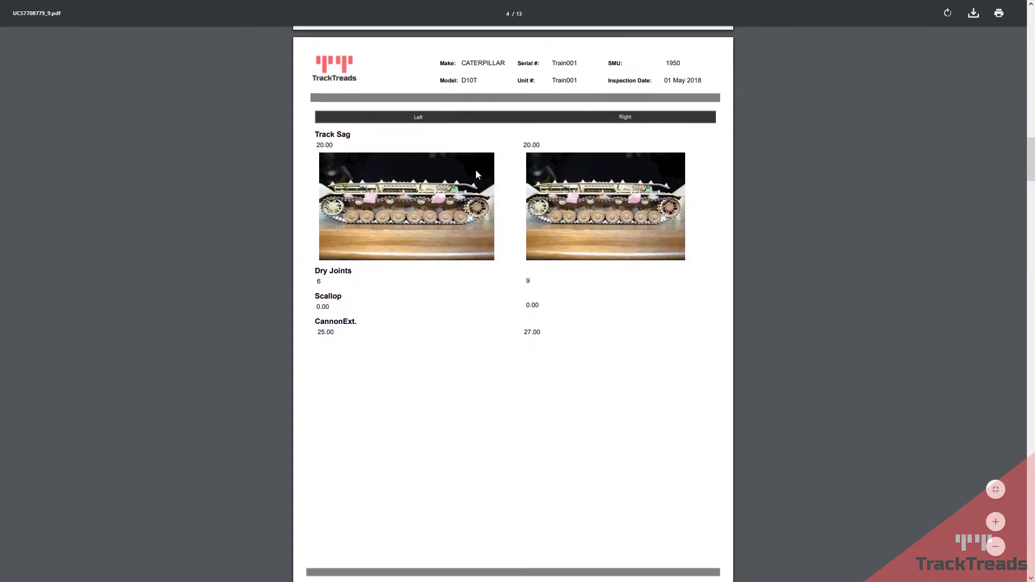
{"action": "scroll", "coordinate": [463, 215], "scroll_direction": "down", "scroll_amount": 10}
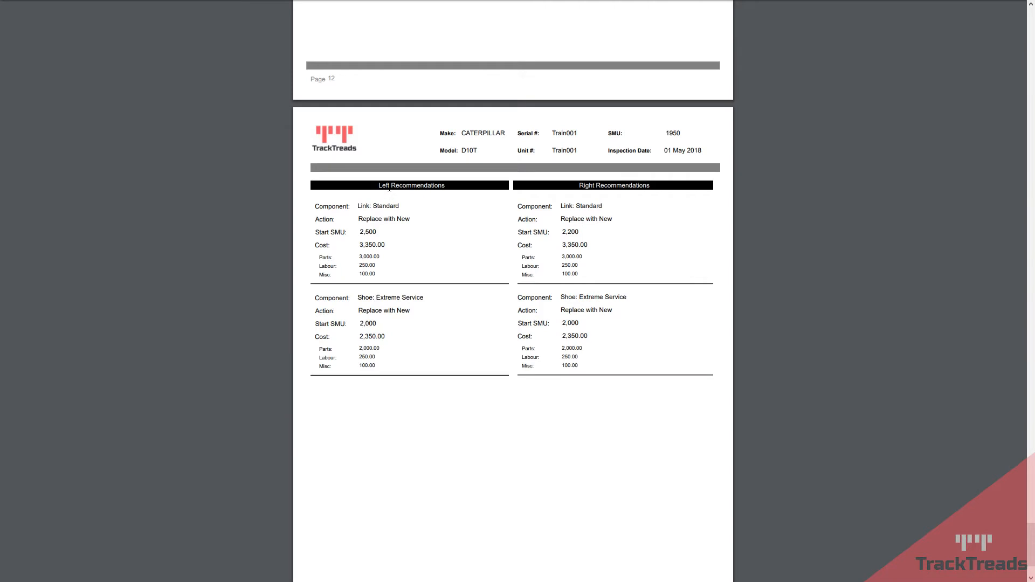
{"action": "left_click_drag", "start_coordinate": [357, 205], "coordinate": [416, 218]}
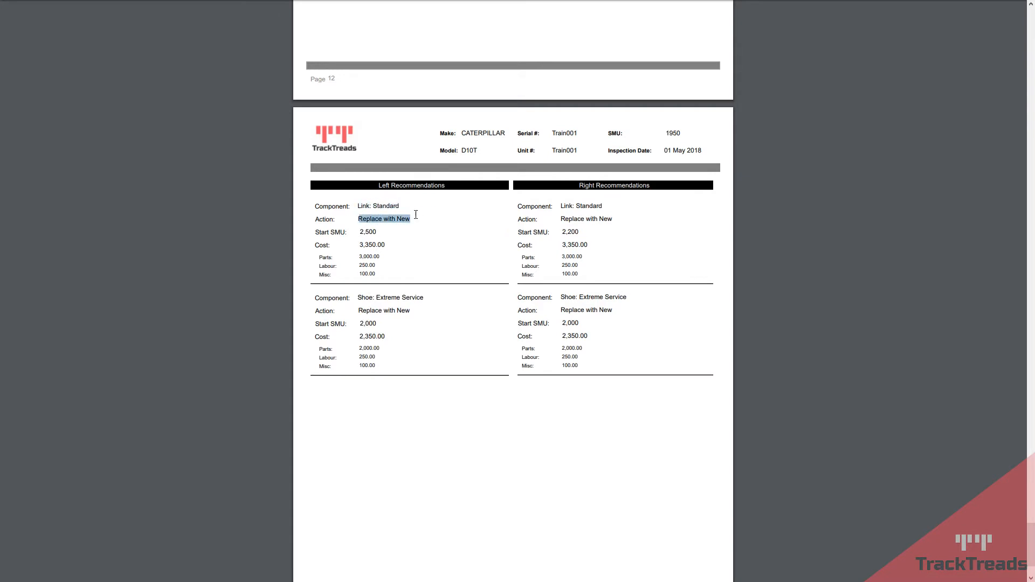
Step: Review the $11400.00 quote PDF for the four replacements, then start sending the report
{"action": "left_click", "coordinate": [435, 252]}
{"action": "scroll", "coordinate": [498, 264], "scroll_direction": "down", "scroll_amount": 2}
{"action": "scroll", "coordinate": [497, 264], "scroll_direction": "up", "scroll_amount": 3}
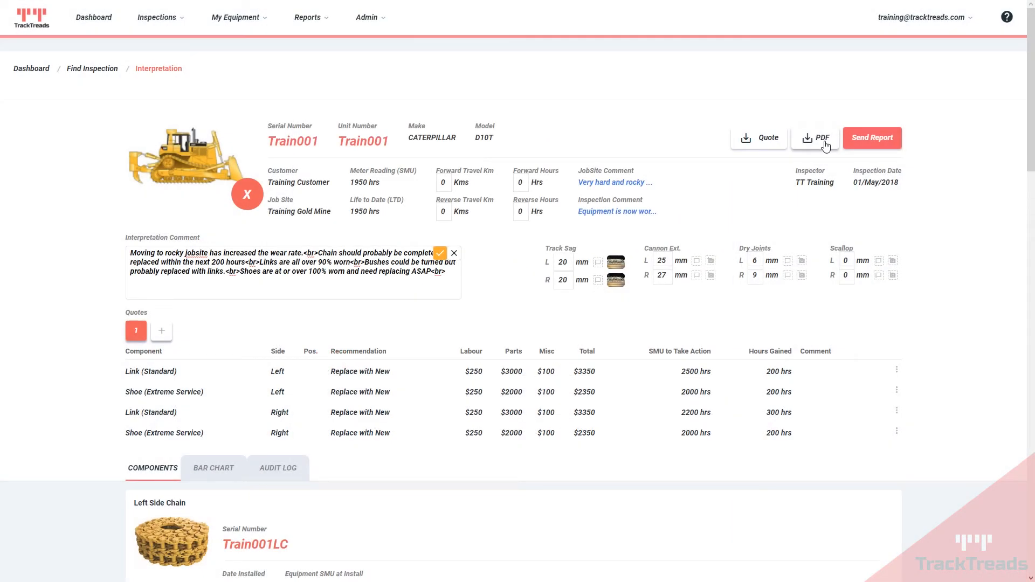
{"action": "left_click", "coordinate": [760, 142]}
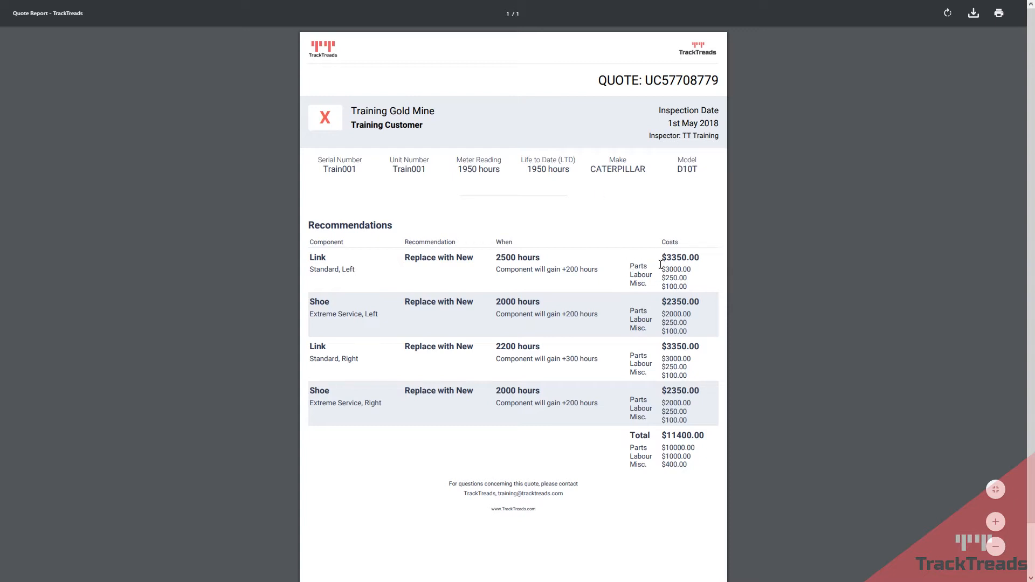
{"action": "scroll", "coordinate": [660, 264], "scroll_direction": "down", "scroll_amount": 1}
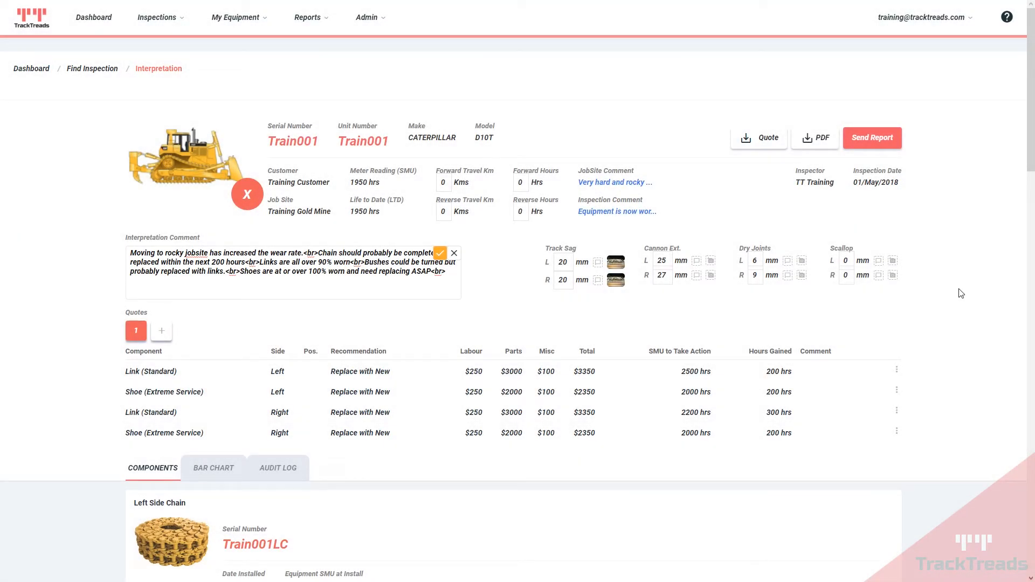
{"action": "left_click", "coordinate": [872, 137]}
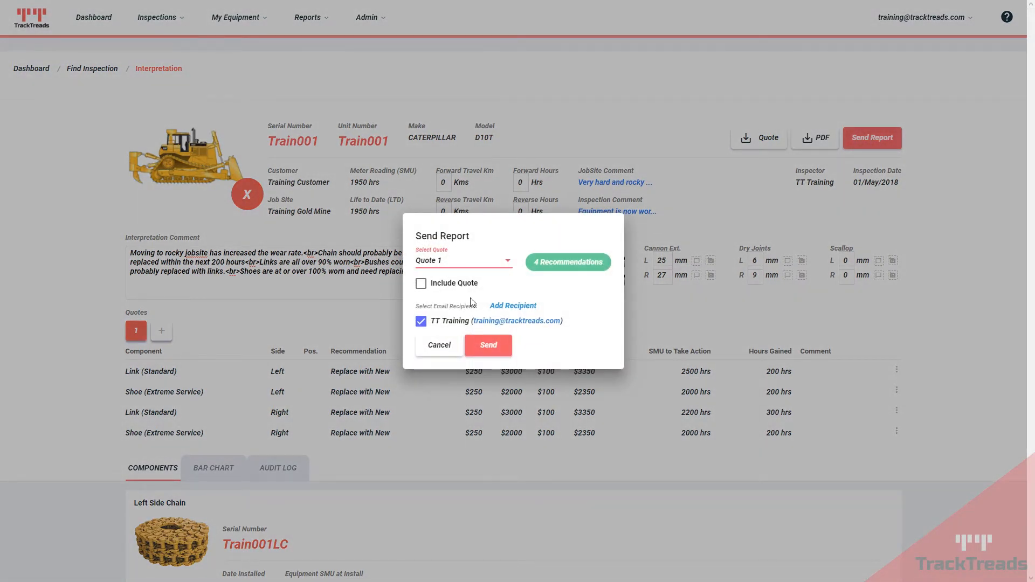
Step: Skip adding a recipient, tick Include Quote, attach Quote 1, and send the report
{"action": "left_click", "coordinate": [512, 306]}
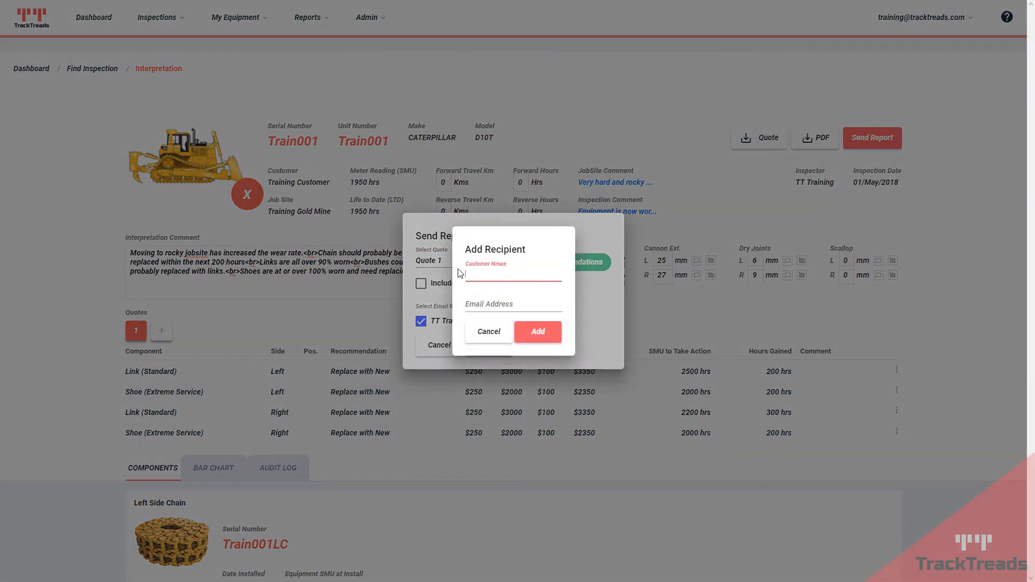
{"action": "left_click", "coordinate": [489, 332]}
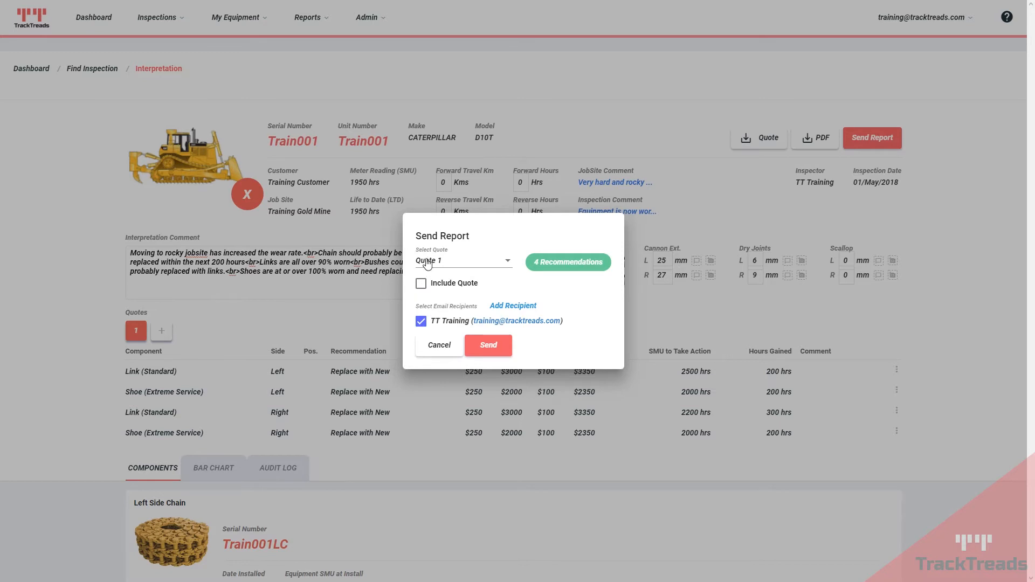
{"action": "left_click", "coordinate": [421, 286]}
{"action": "left_click", "coordinate": [502, 262]}
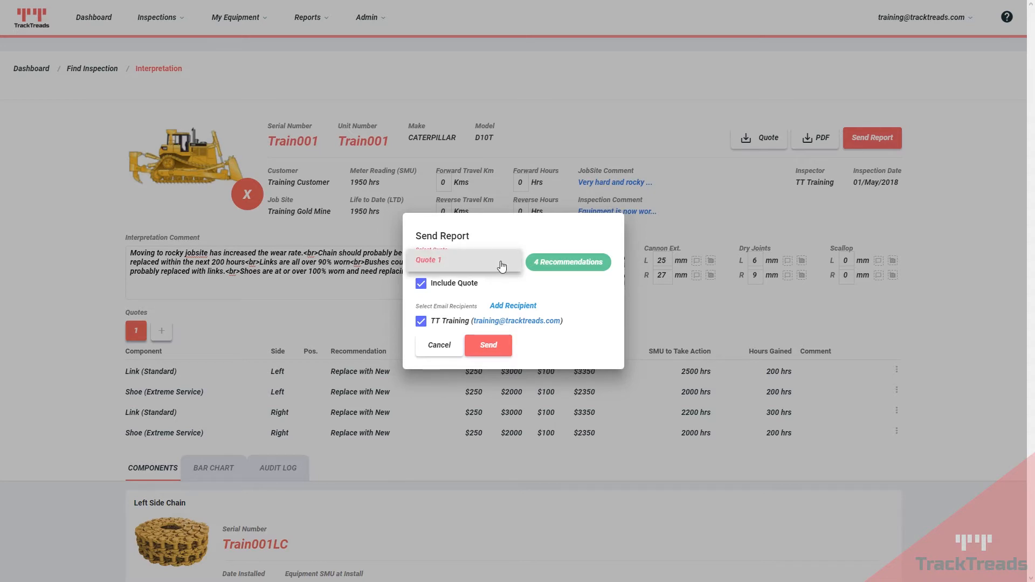
{"action": "left_click", "coordinate": [439, 261]}
{"action": "left_click", "coordinate": [489, 348]}
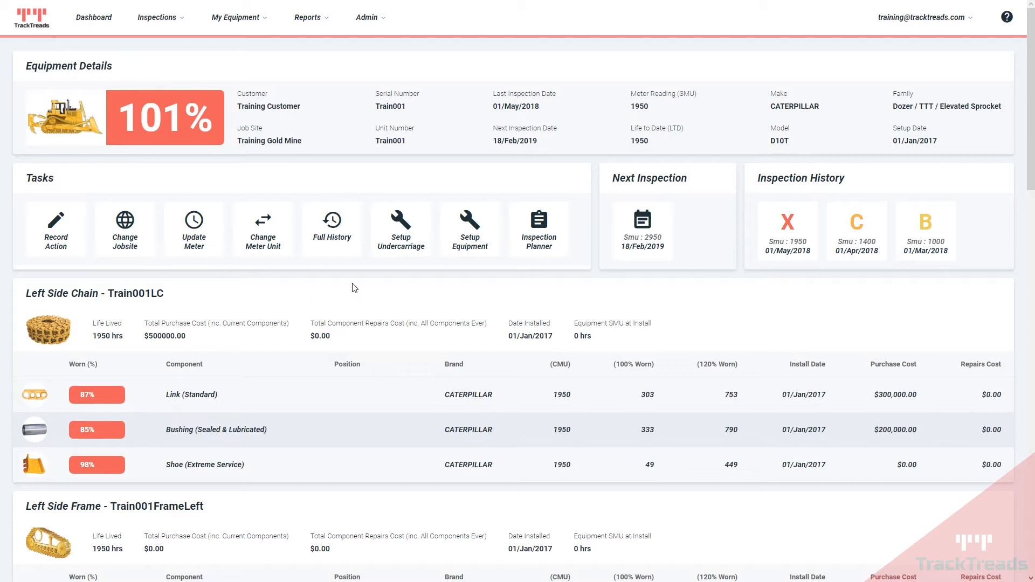
Step: Open Train001's Full History and scroll down to the left Link: Standard history
{"action": "left_click", "coordinate": [338, 231]}
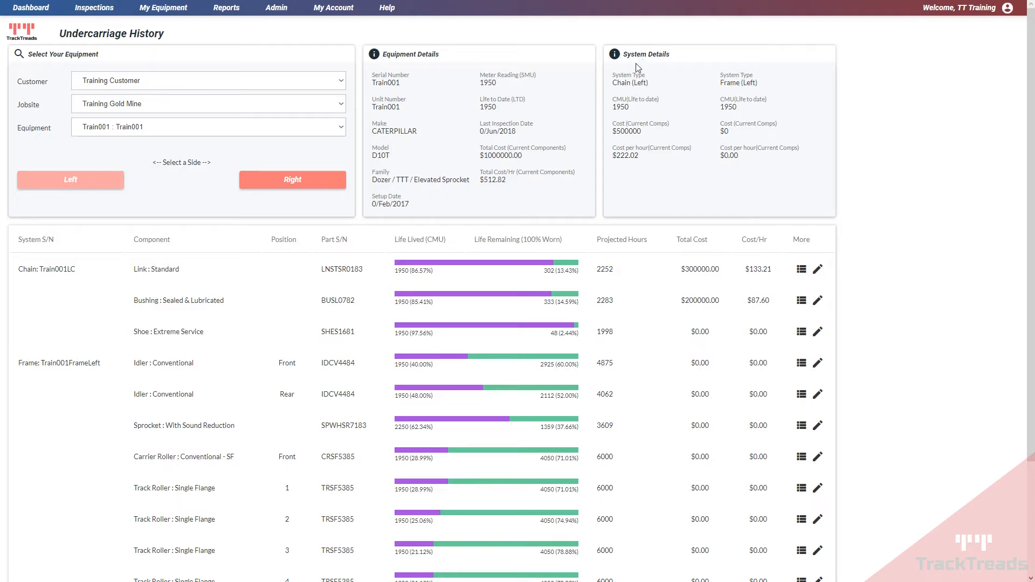
{"action": "scroll", "coordinate": [406, 260], "scroll_direction": "down", "scroll_amount": 1}
{"action": "scroll", "coordinate": [406, 260], "scroll_direction": "down", "scroll_amount": 1}
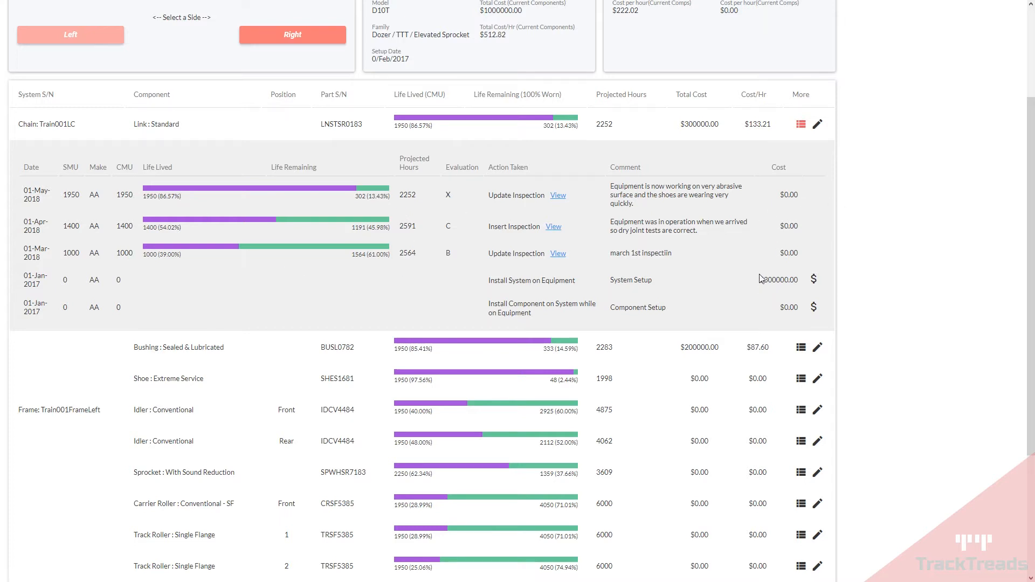
Step: Check the front idler's history, then switch the undercarriage history to the right side
{"action": "scroll", "coordinate": [759, 277], "scroll_direction": "down", "scroll_amount": 3}
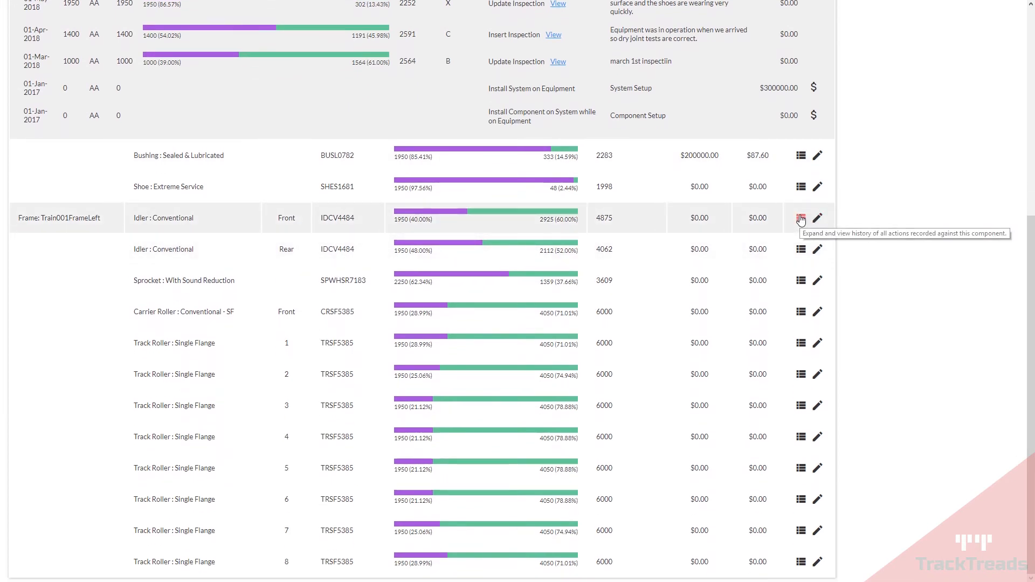
{"action": "left_click", "coordinate": [801, 219]}
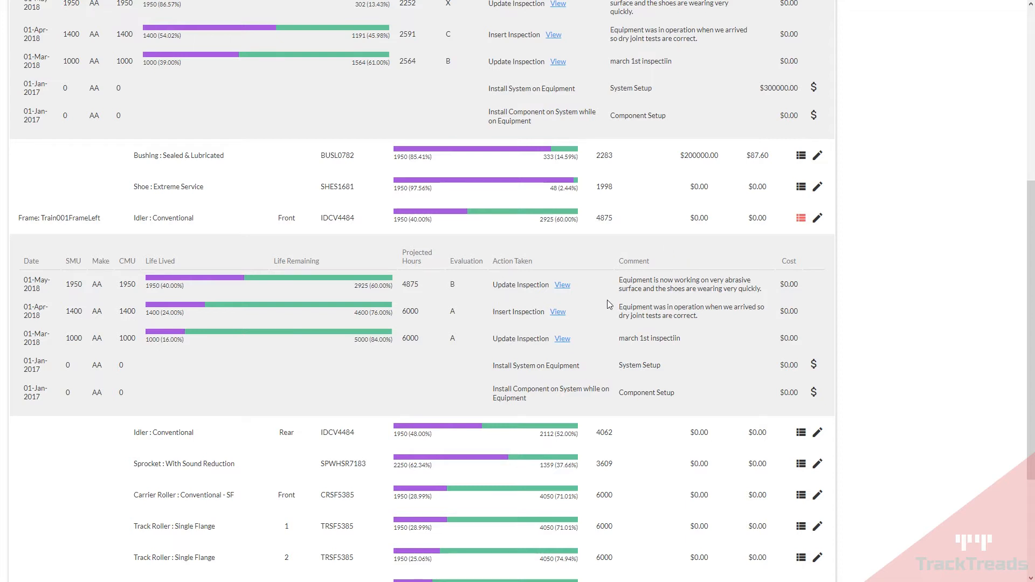
{"action": "scroll", "coordinate": [608, 300], "scroll_direction": "up", "scroll_amount": 2}
{"action": "scroll", "coordinate": [607, 301], "scroll_direction": "up", "scroll_amount": 5}
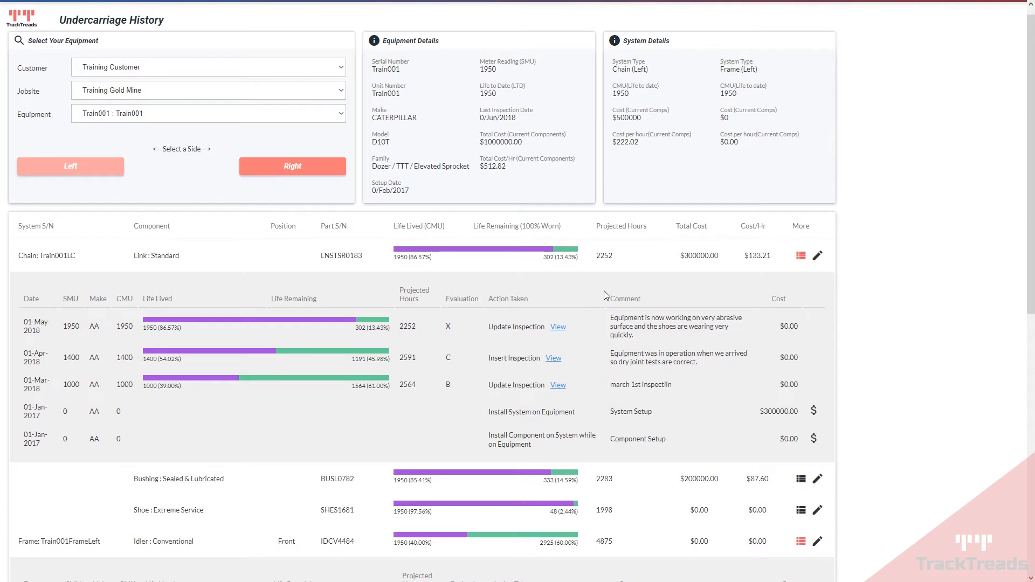
{"action": "left_click", "coordinate": [70, 167]}
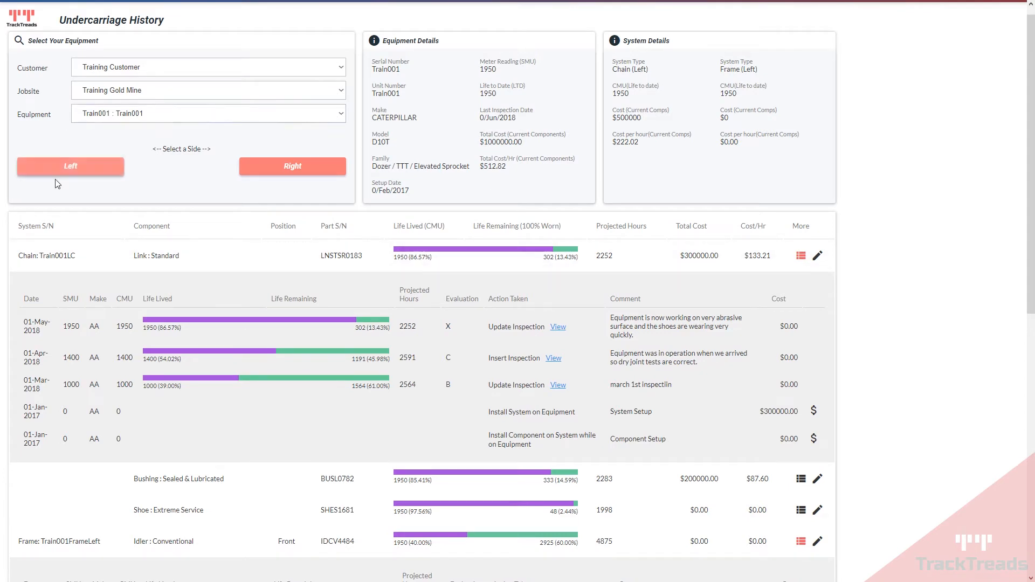
{"action": "left_click", "coordinate": [304, 169]}
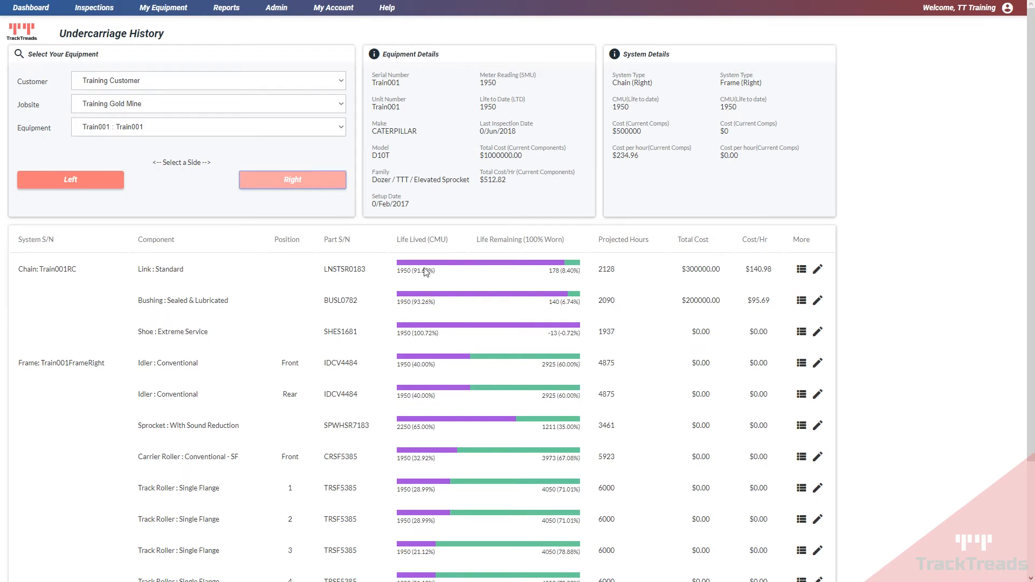
{"action": "scroll", "coordinate": [877, 259], "scroll_direction": "down", "scroll_amount": 3}
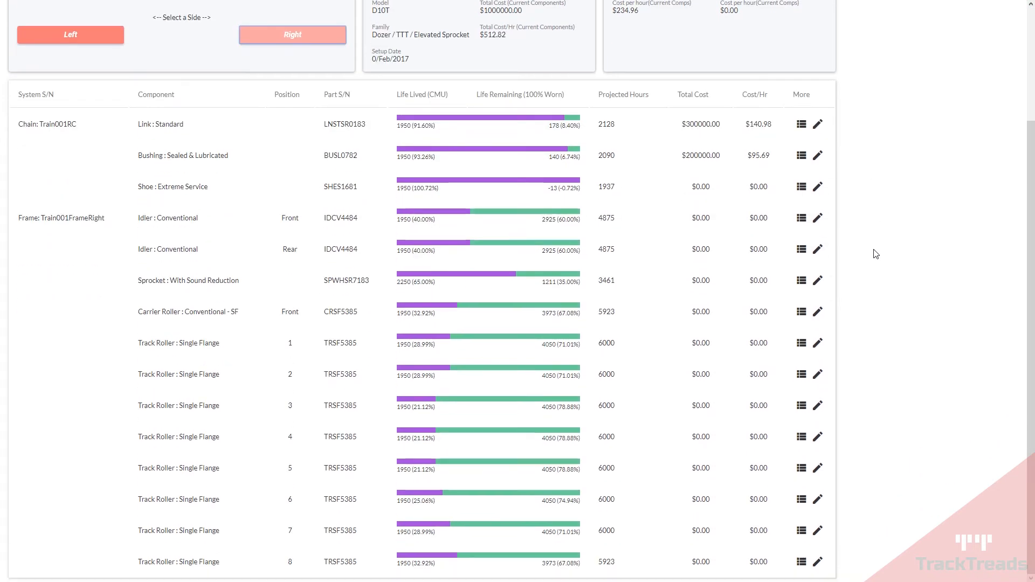
Step: Start a Replace with New action on the right link using new component Standard LNSTSR0183
{"action": "left_click", "coordinate": [818, 250]}
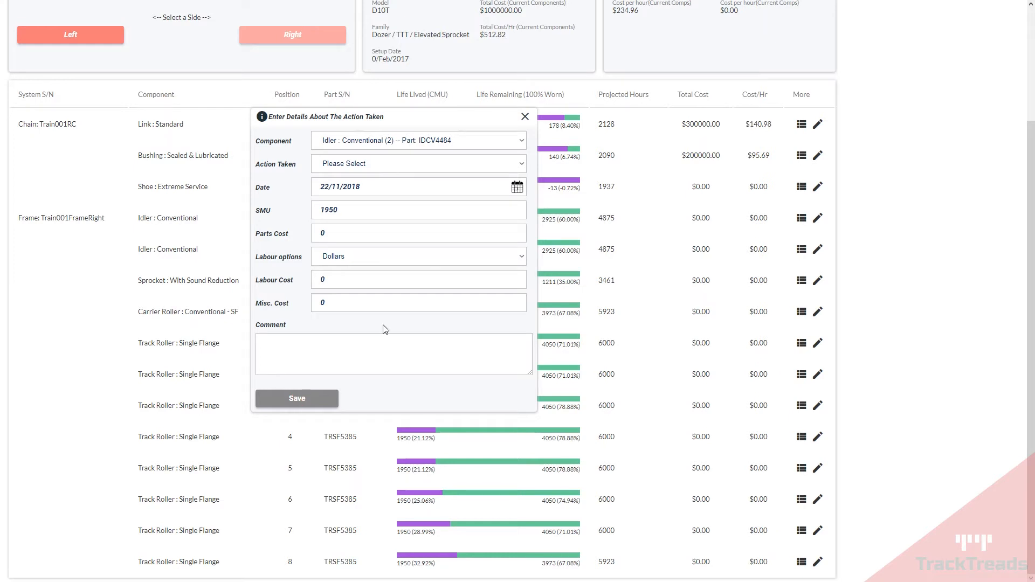
{"action": "left_click", "coordinate": [525, 116]}
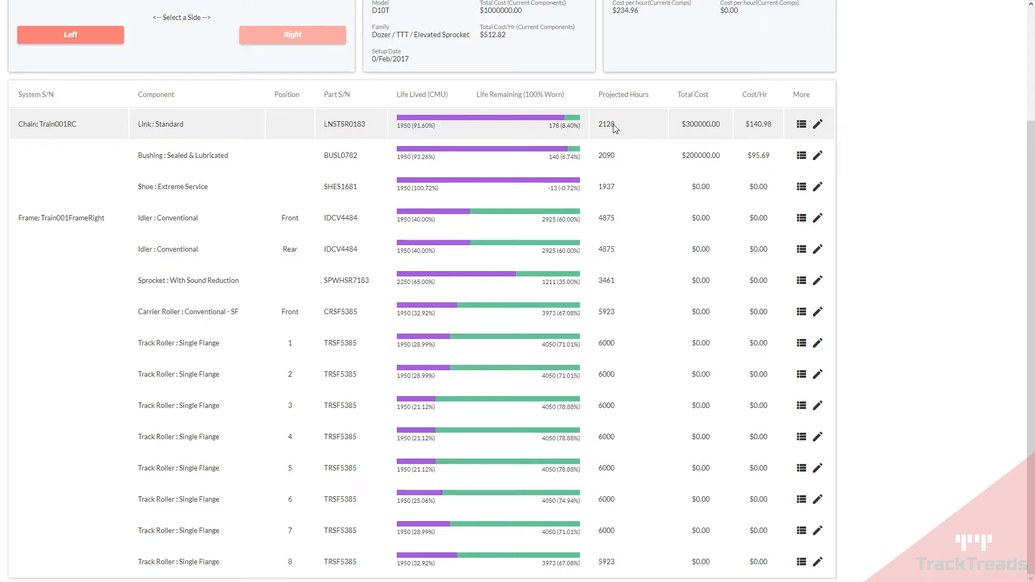
{"action": "left_click", "coordinate": [817, 126]}
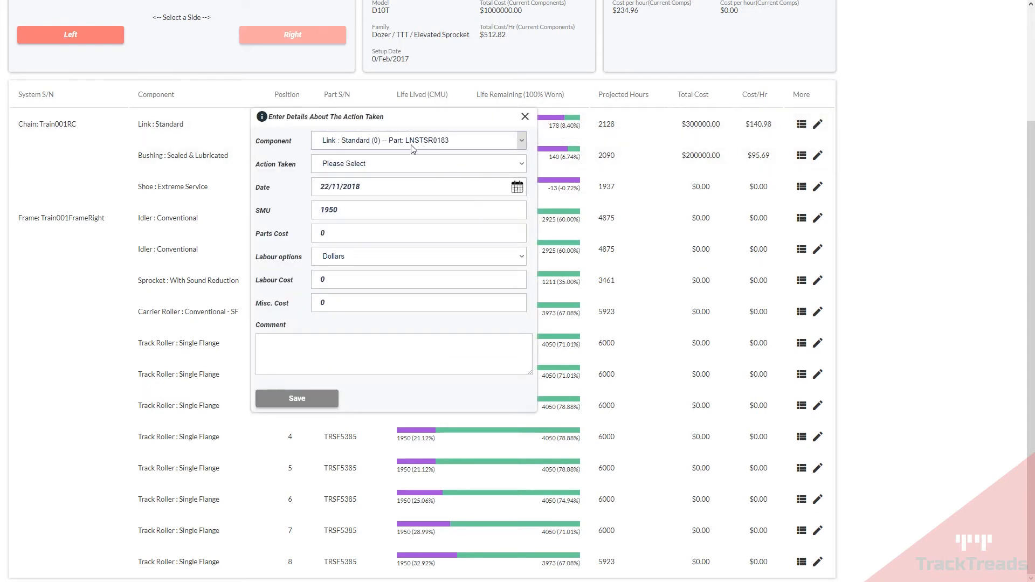
{"action": "left_click", "coordinate": [351, 164]}
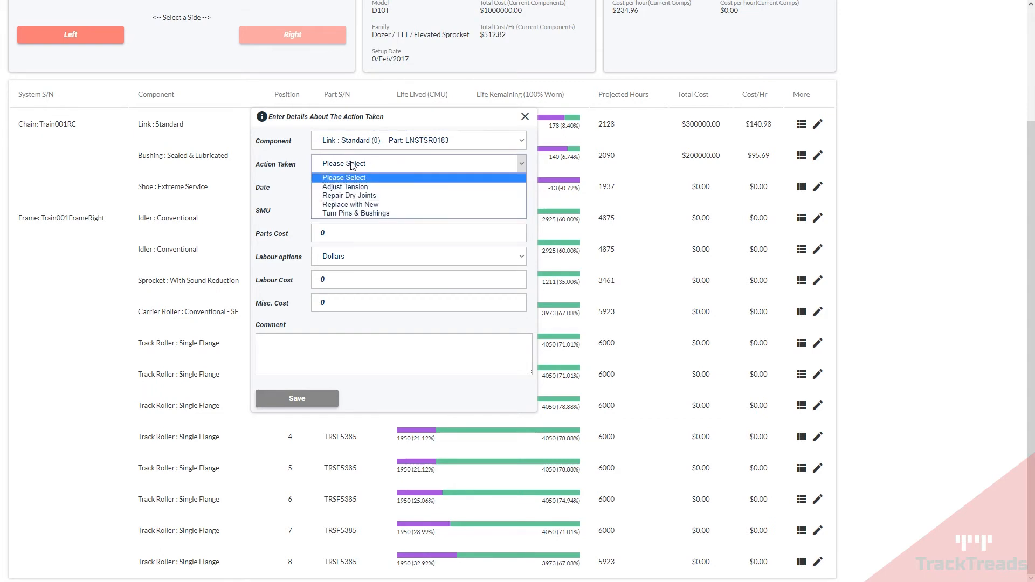
{"action": "left_click", "coordinate": [376, 204]}
{"action": "left_click", "coordinate": [362, 189]}
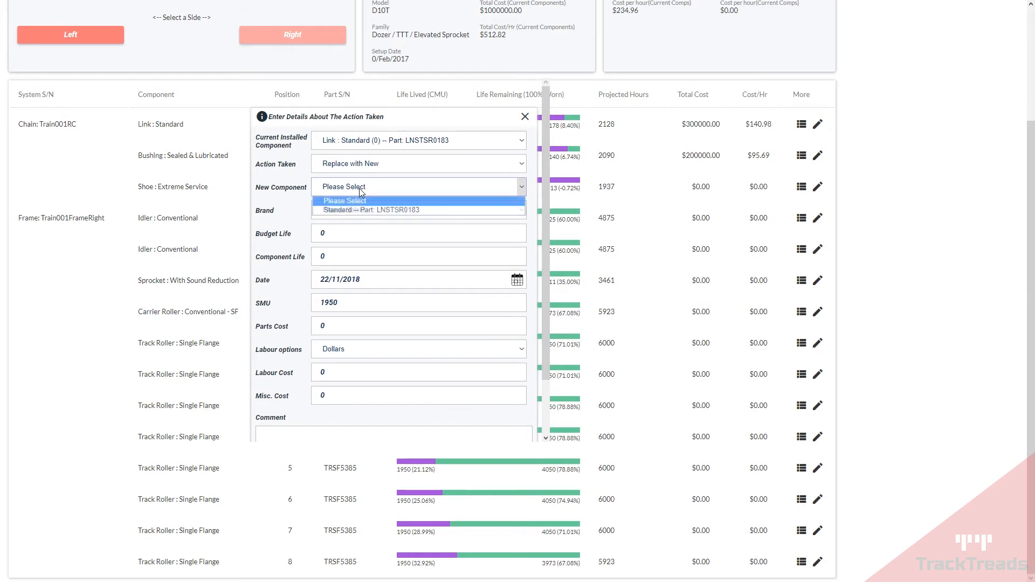
{"action": "left_click", "coordinate": [380, 212]}
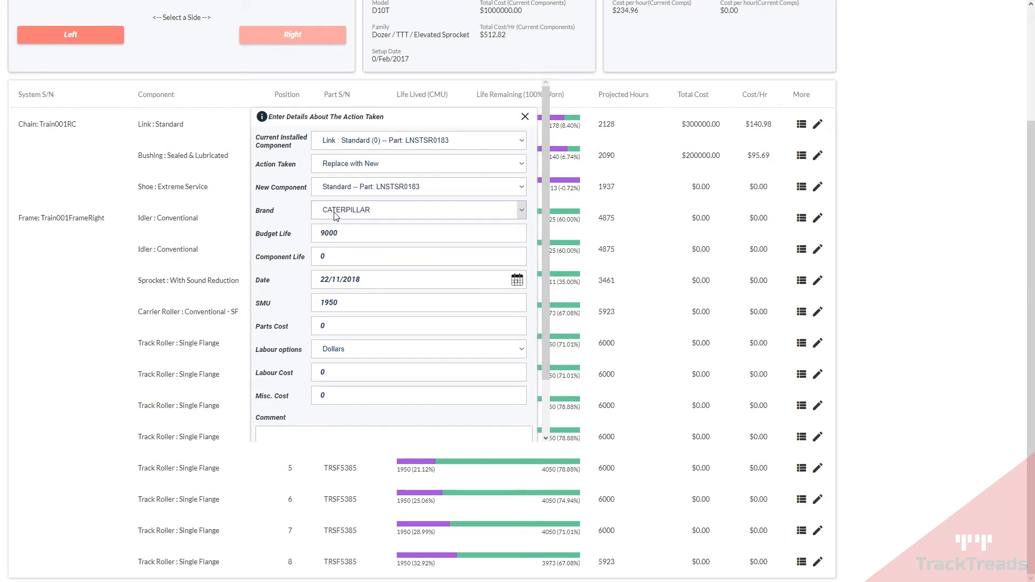
Step: Verify budget life 9000, replacement date 22/11/2018 and SMU reading 1950
{"action": "left_click_drag", "start_coordinate": [320, 233], "coordinate": [354, 264]}
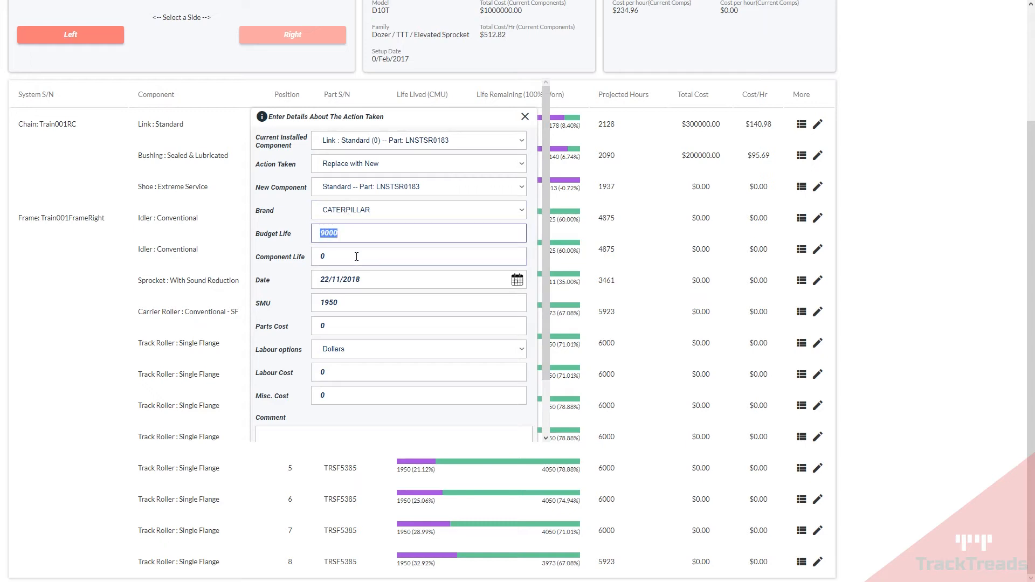
{"action": "double_click", "coordinate": [323, 256]}
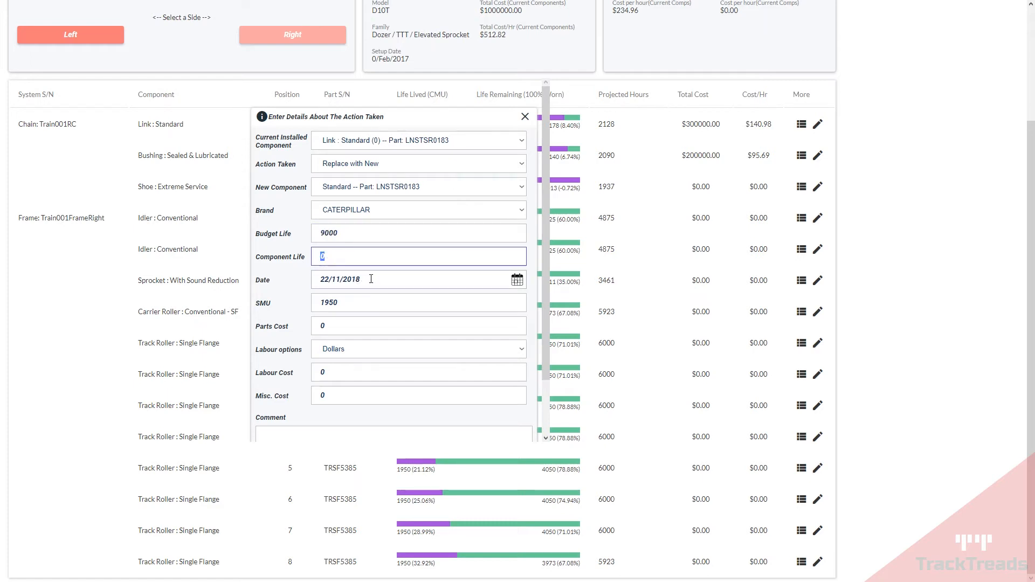
{"action": "left_click_drag", "start_coordinate": [321, 278], "coordinate": [363, 279]}
{"action": "left_click", "coordinate": [397, 281]}
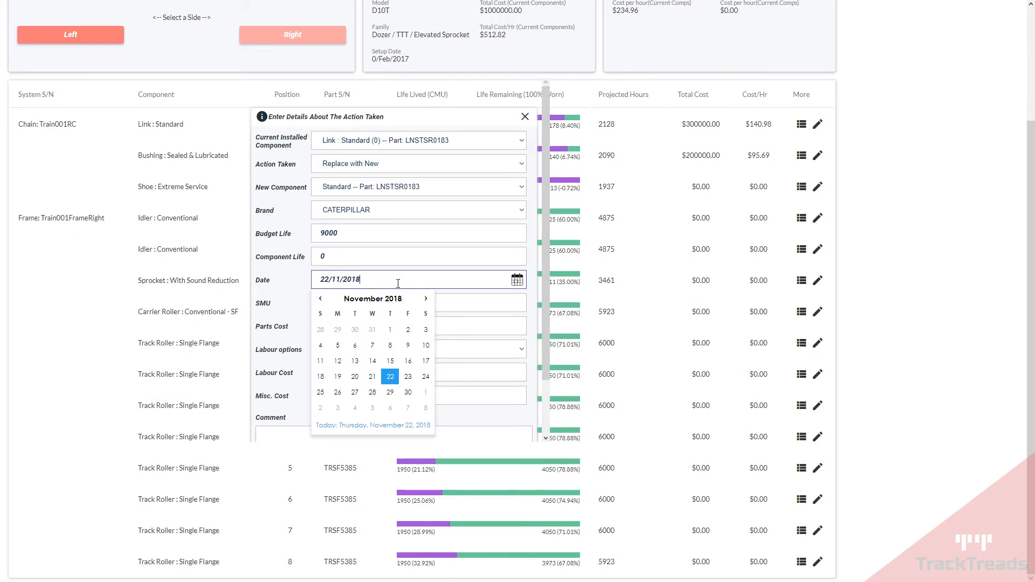
{"action": "left_click", "coordinate": [474, 301]}
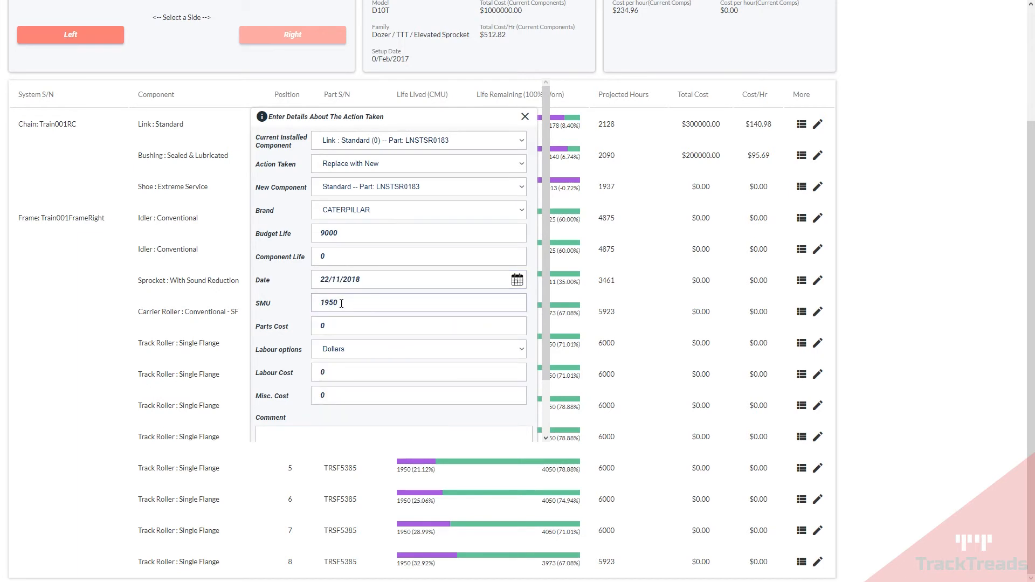
{"action": "double_click", "coordinate": [359, 303]}
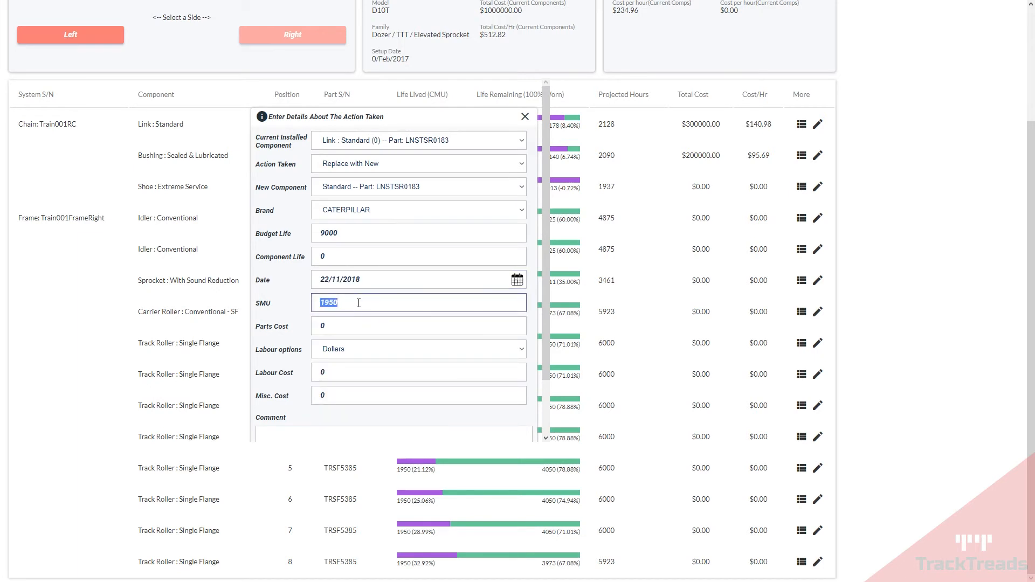
Step: Enter parts cost 5000, labour cost 500 and misc. cost 100, then save the replacement
{"action": "left_click", "coordinate": [334, 327]}
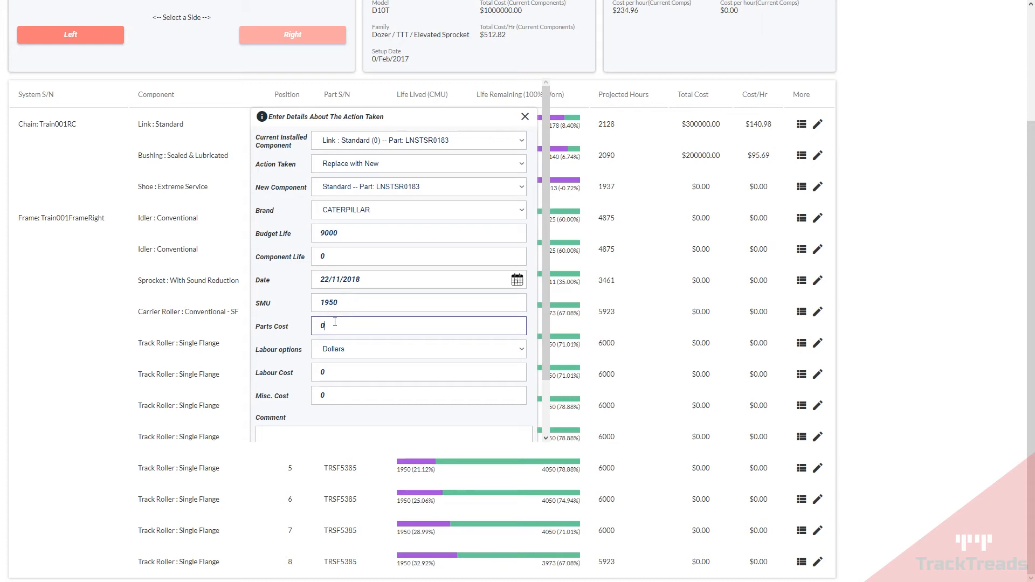
{"action": "scroll", "coordinate": [335, 321], "scroll_direction": "down", "scroll_amount": 2}
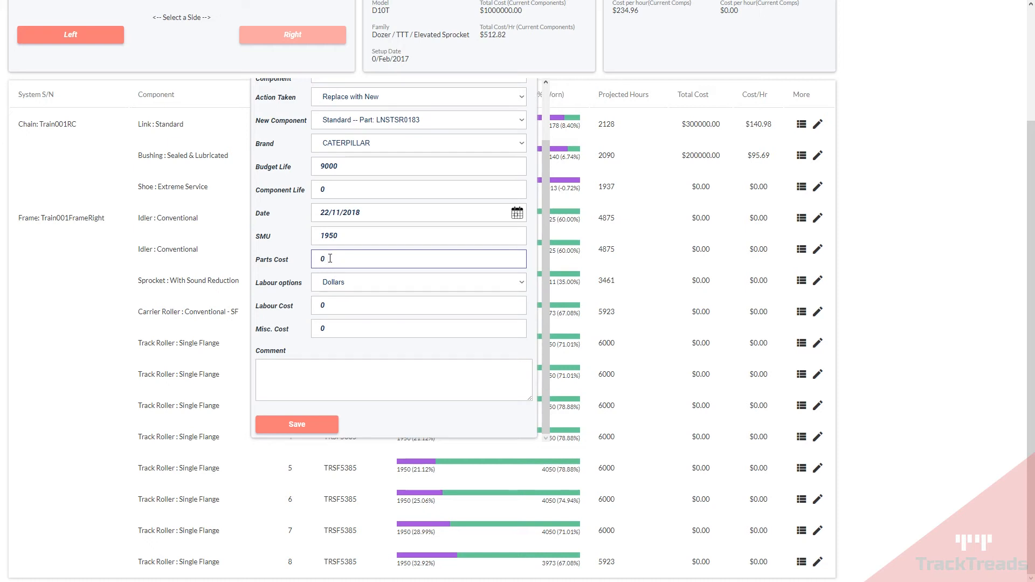
{"action": "left_click_drag", "start_coordinate": [329, 258], "coordinate": [313, 259]}
{"action": "type", "text": "5000"}
{"action": "double_click", "coordinate": [329, 306]}
{"action": "type", "text": "5"}
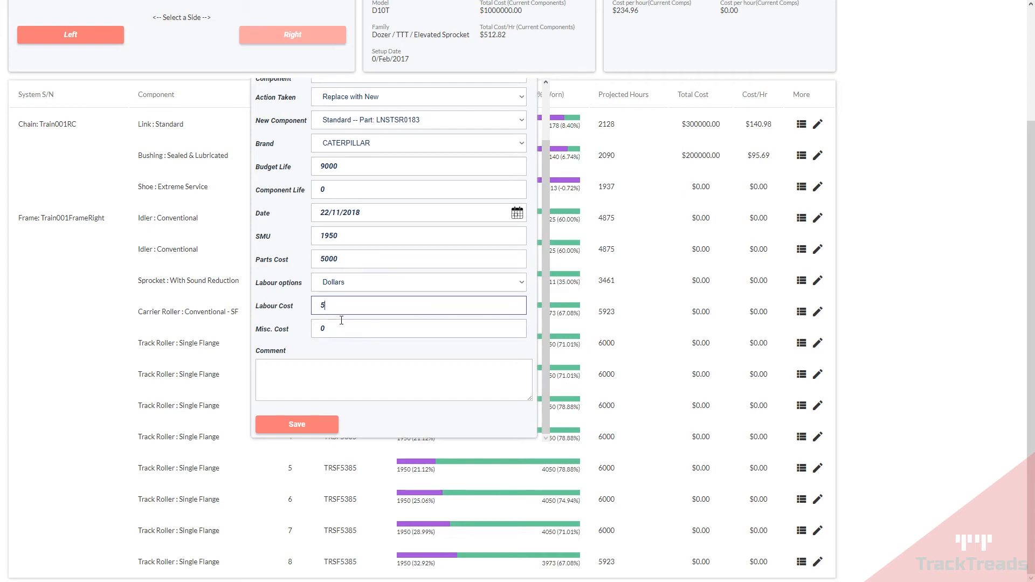
{"action": "type", "text": "00"}
{"action": "double_click", "coordinate": [329, 328]}
{"action": "type", "text": "1"}
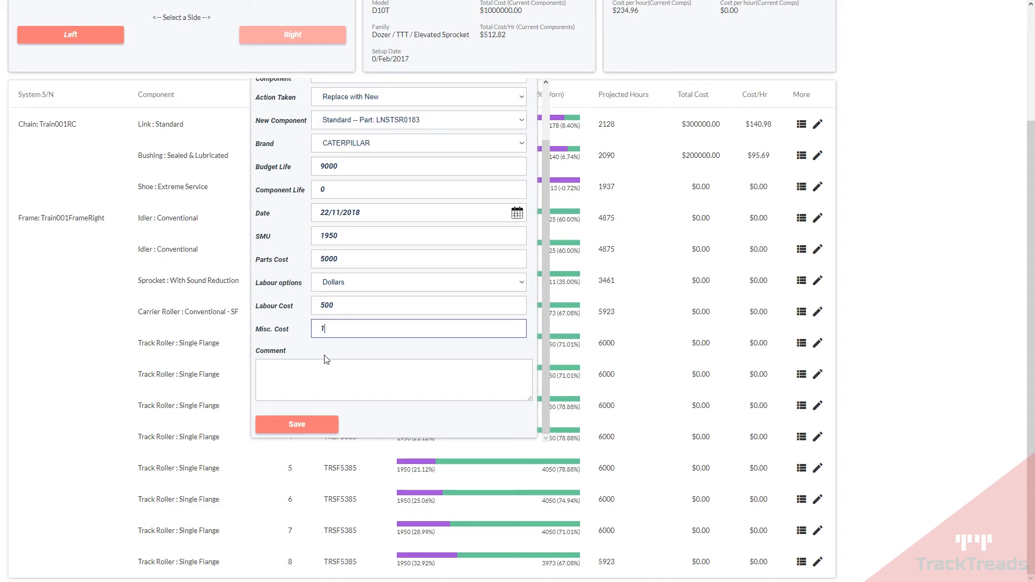
{"action": "type", "text": "00"}
{"action": "left_click", "coordinate": [302, 429]}
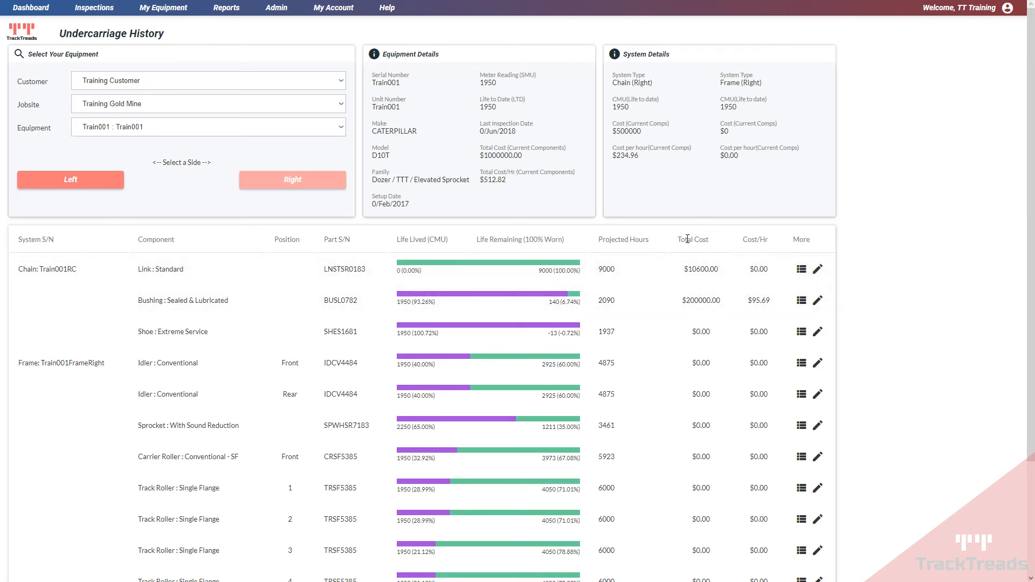
Step: Confirm the link's 22-Nov-2018 replacement in its history, then expand Track Roller 1's history
{"action": "left_click_drag", "start_coordinate": [683, 269], "coordinate": [735, 270]}
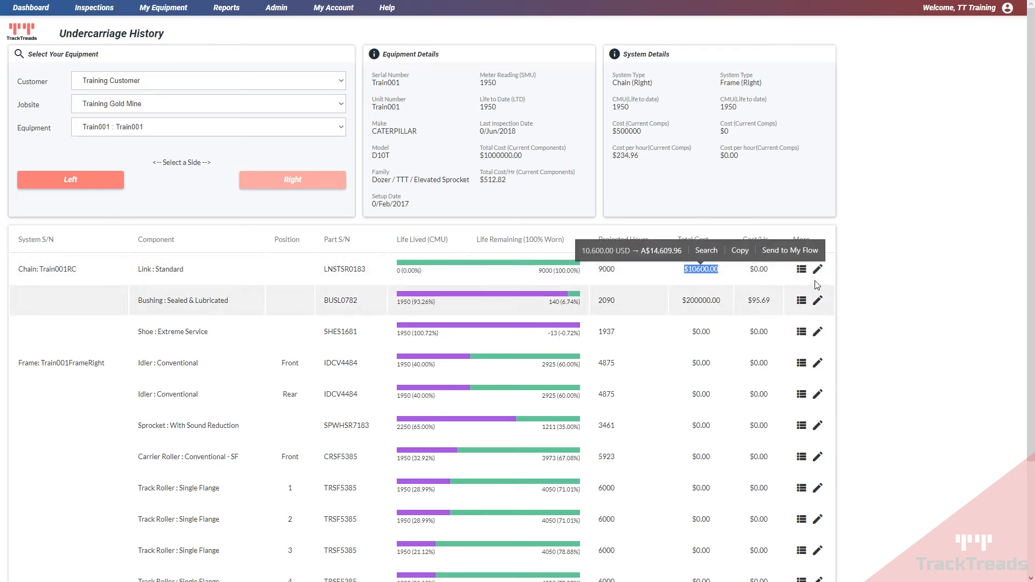
{"action": "left_click", "coordinate": [801, 269]}
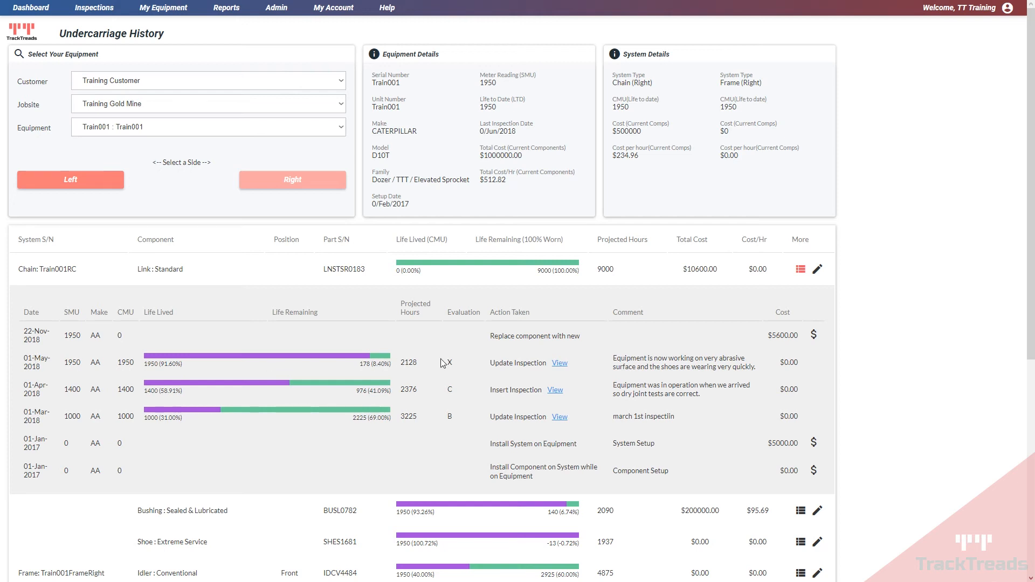
{"action": "left_click_drag", "start_coordinate": [491, 337], "coordinate": [599, 337]}
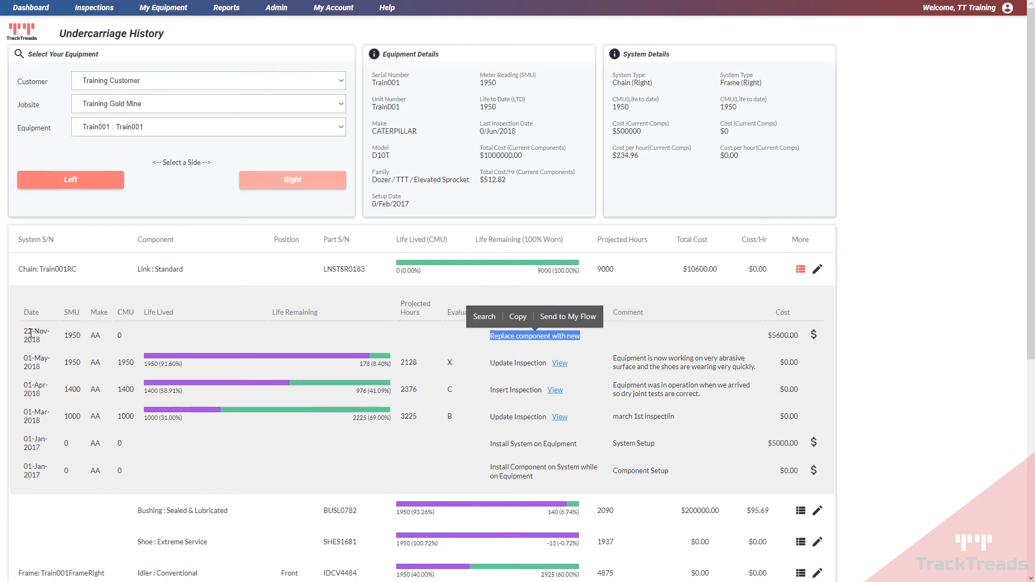
{"action": "left_click_drag", "start_coordinate": [25, 329], "coordinate": [54, 345]}
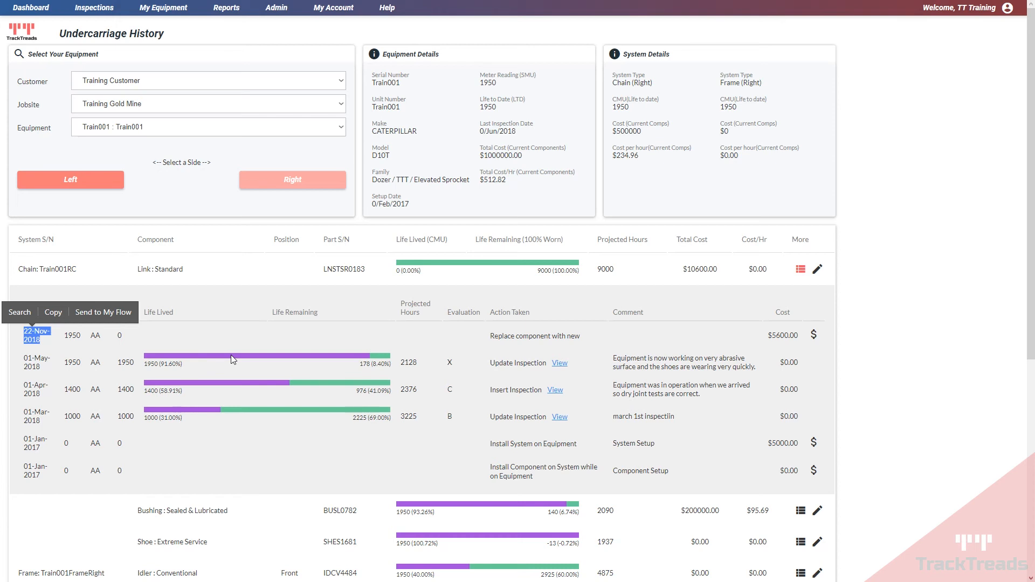
{"action": "scroll", "coordinate": [486, 357], "scroll_direction": "down", "scroll_amount": 7}
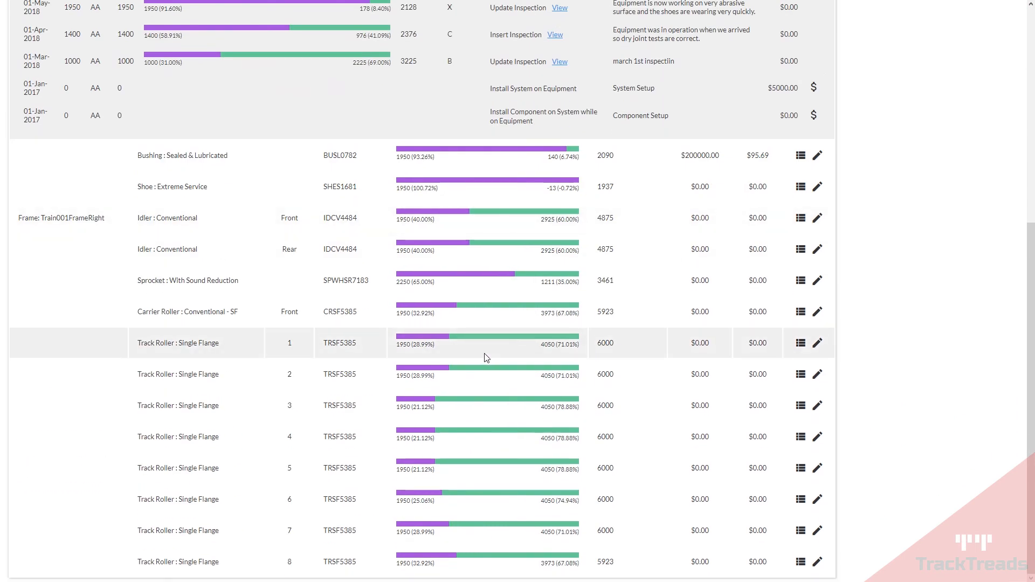
{"action": "left_click", "coordinate": [801, 343]}
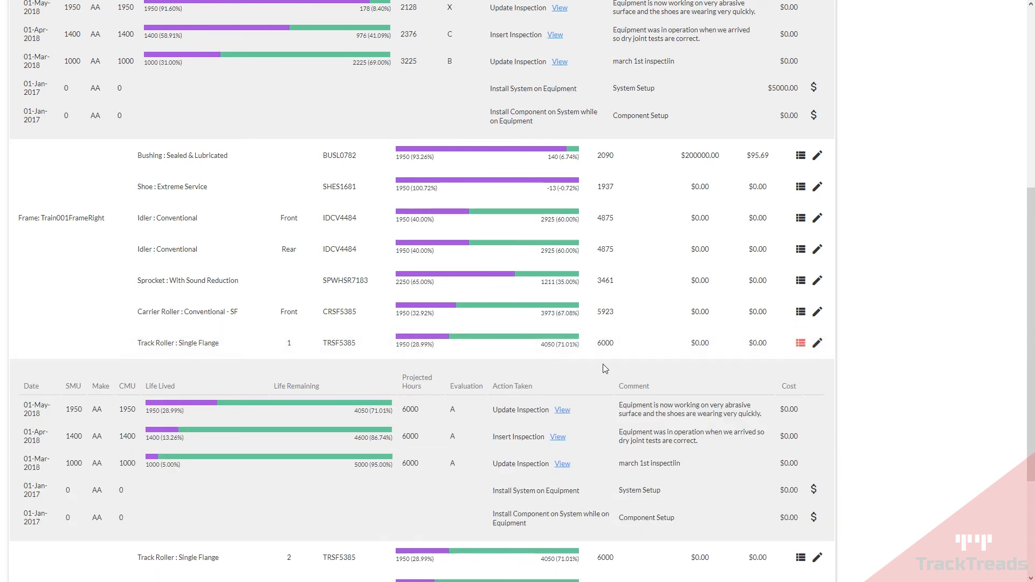